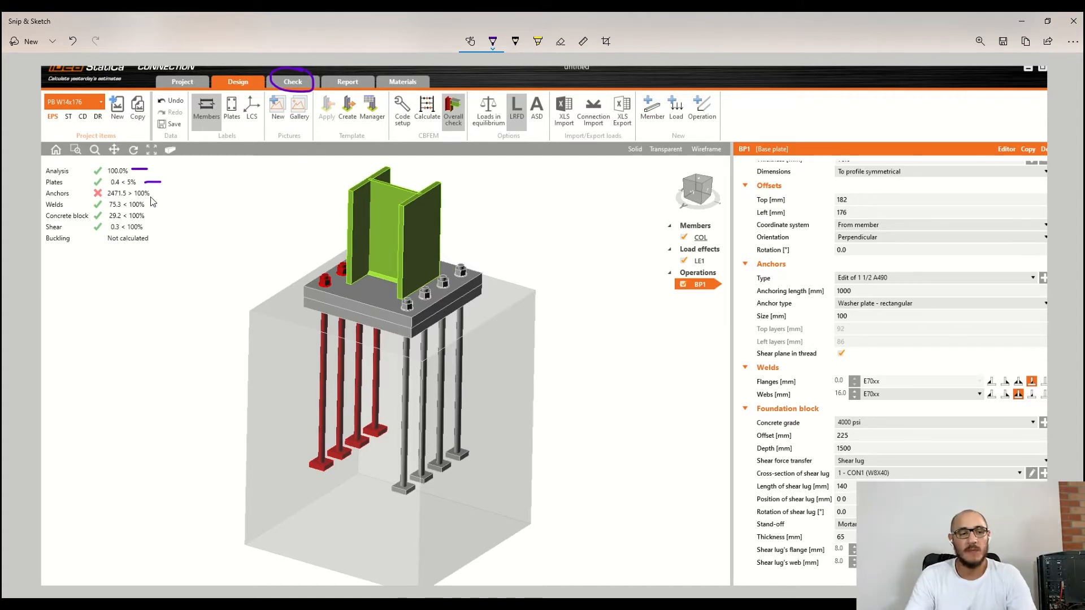
# Step: Mark the plates, anchors, welds, concrete block, shear and buckling results in ink on the screenshot and circle the Check heading again
pyautogui.moveTo(152, 194); pyautogui.dragTo(171, 178)
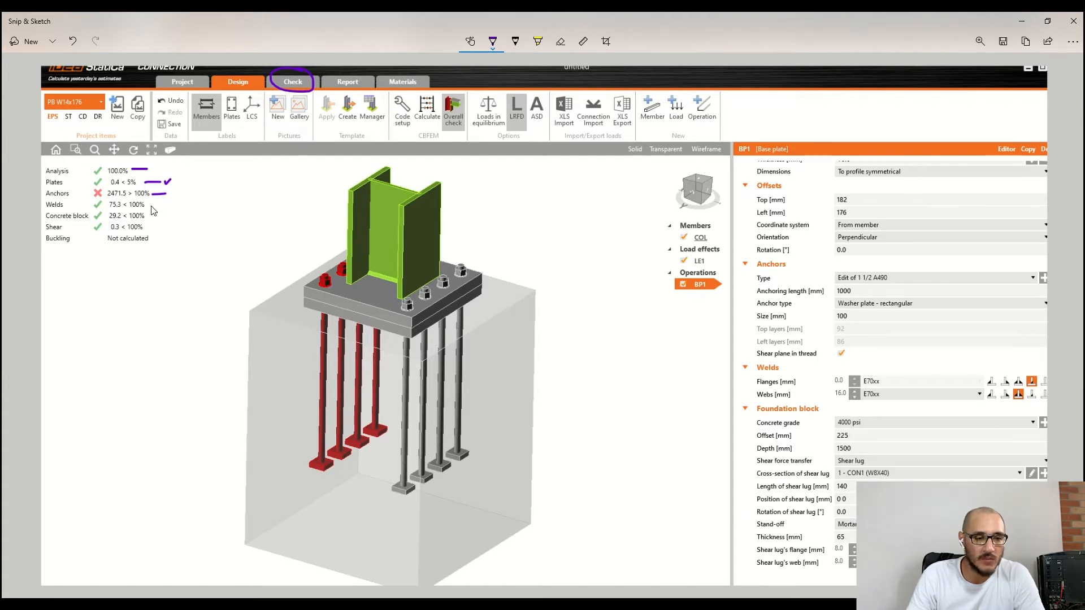
pyautogui.moveTo(149, 205)
pyautogui.mouseDown()
pyautogui.moveTo(165, 204)
pyautogui.moveTo(160, 241)
pyautogui.mouseUp()
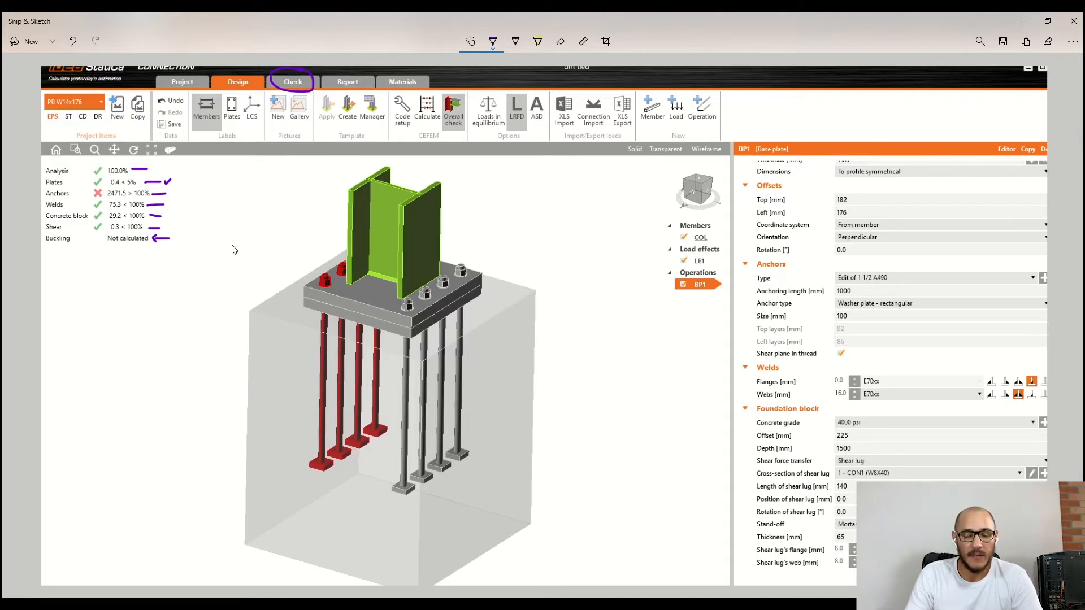
pyautogui.moveTo(286, 71)
pyautogui.mouseDown()
pyautogui.moveTo(280, 91)
pyautogui.moveTo(315, 75)
pyautogui.mouseUp()
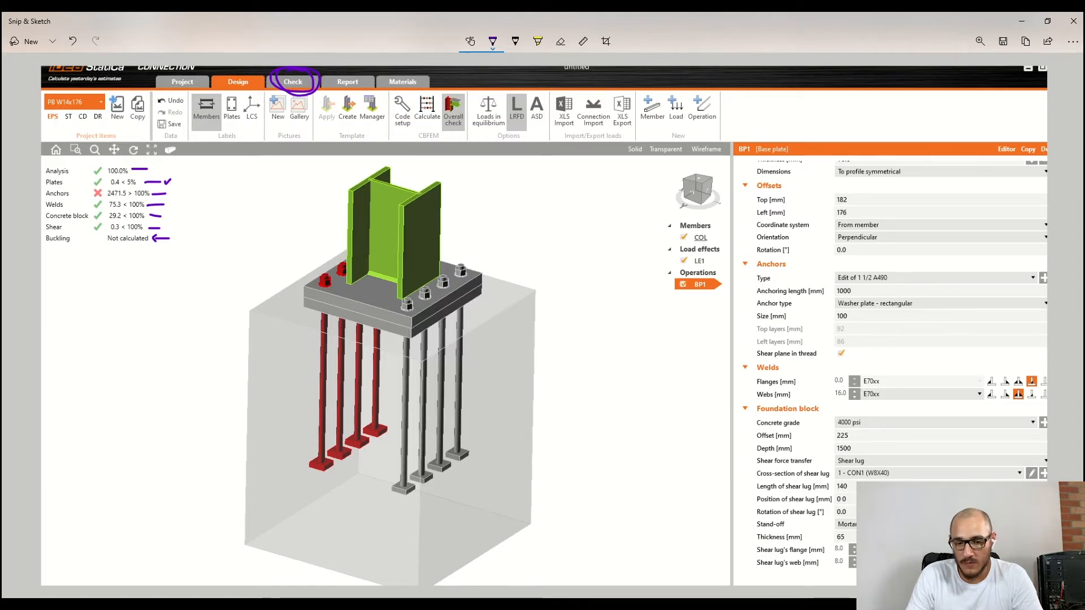
# Step: Switch to IDEA StatiCa Connection and review the check results for analysis, plates, anchors, welds, concrete block and shear
pyautogui.click(621, 605)
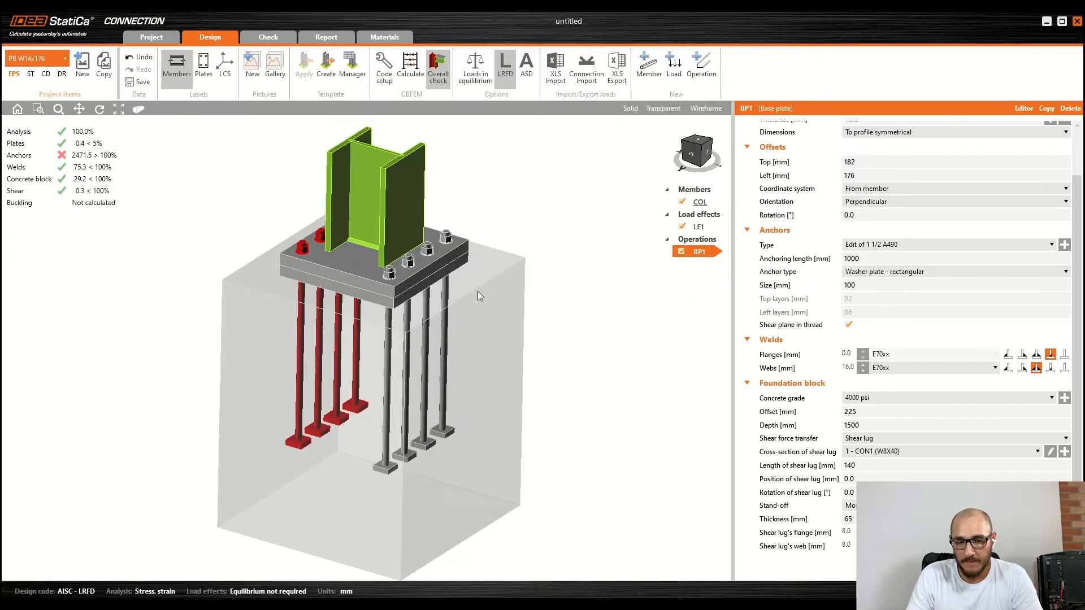
pyautogui.click(268, 37)
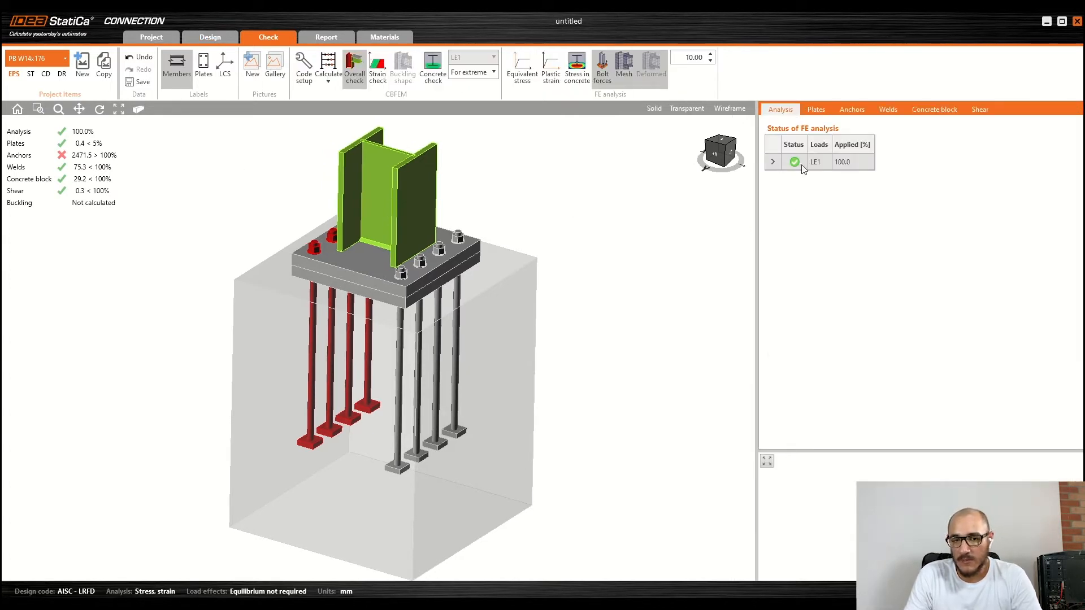
pyautogui.click(815, 110)
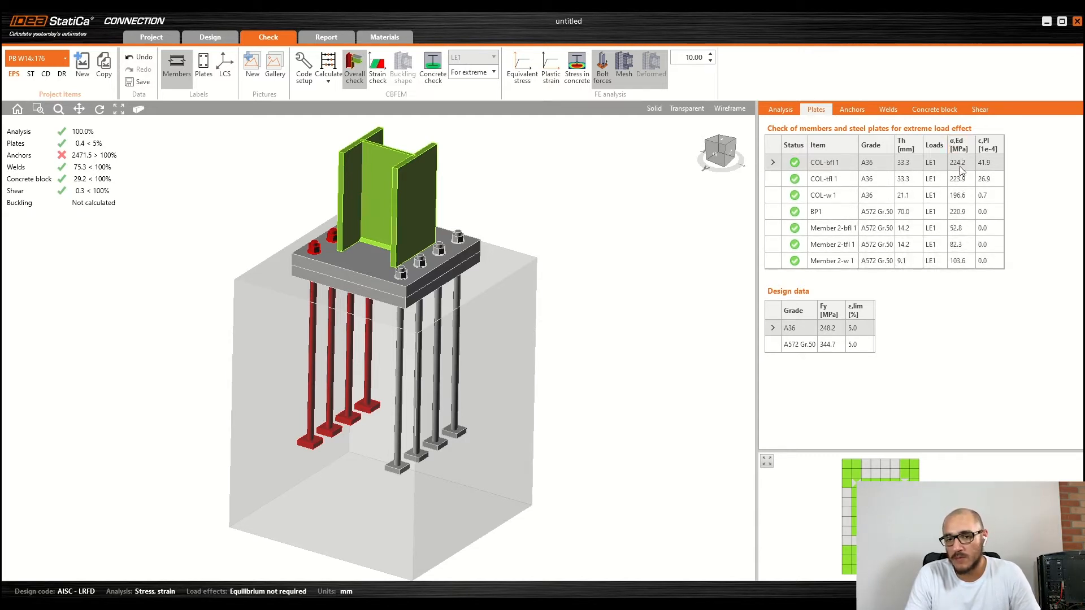
pyautogui.click(853, 111)
pyautogui.click(886, 113)
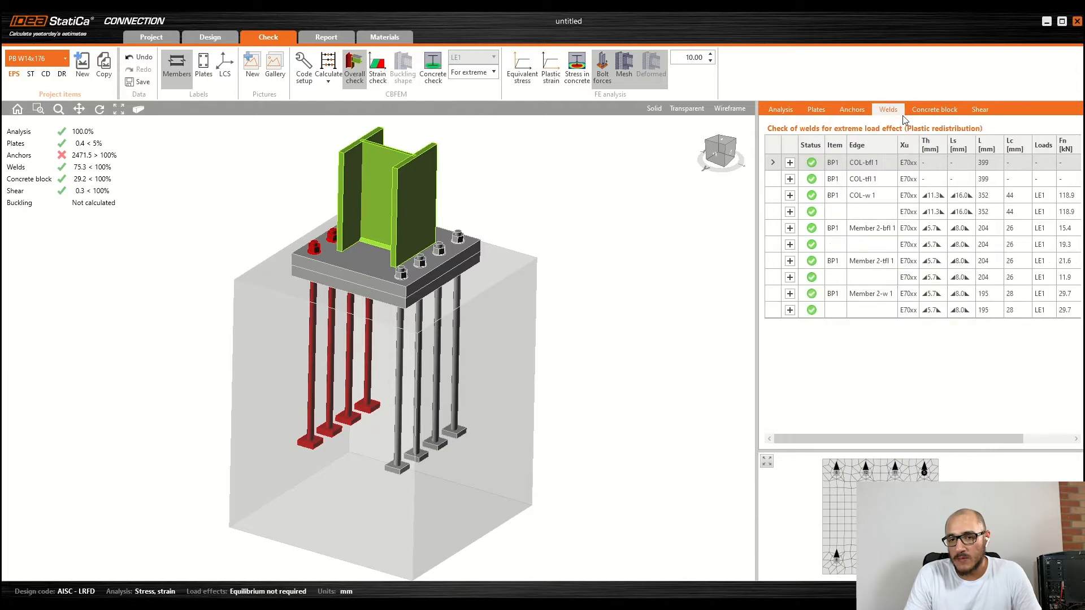
pyautogui.click(928, 113)
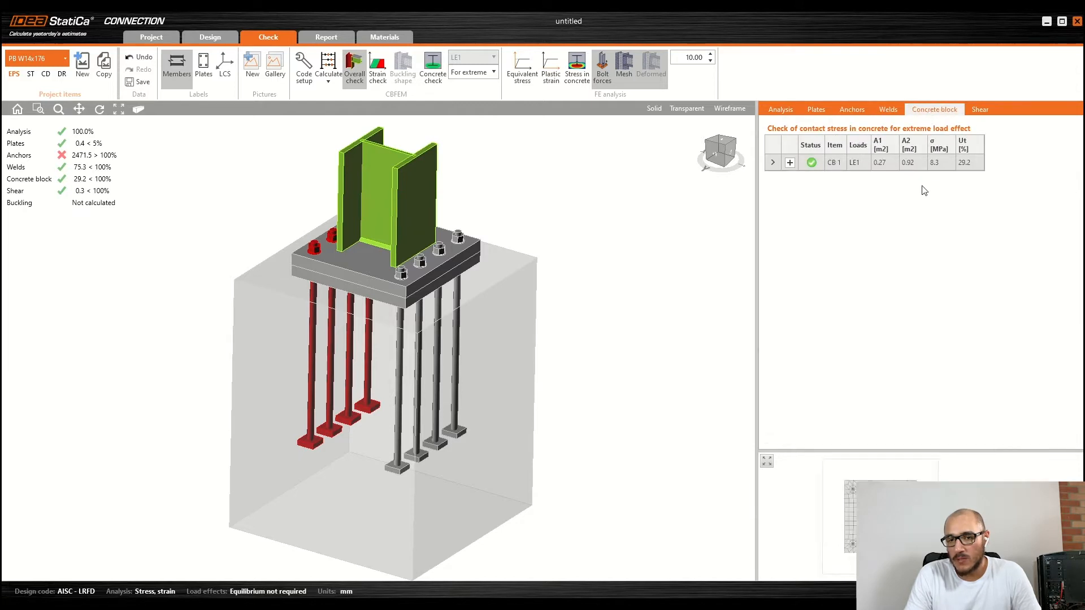
pyautogui.click(979, 112)
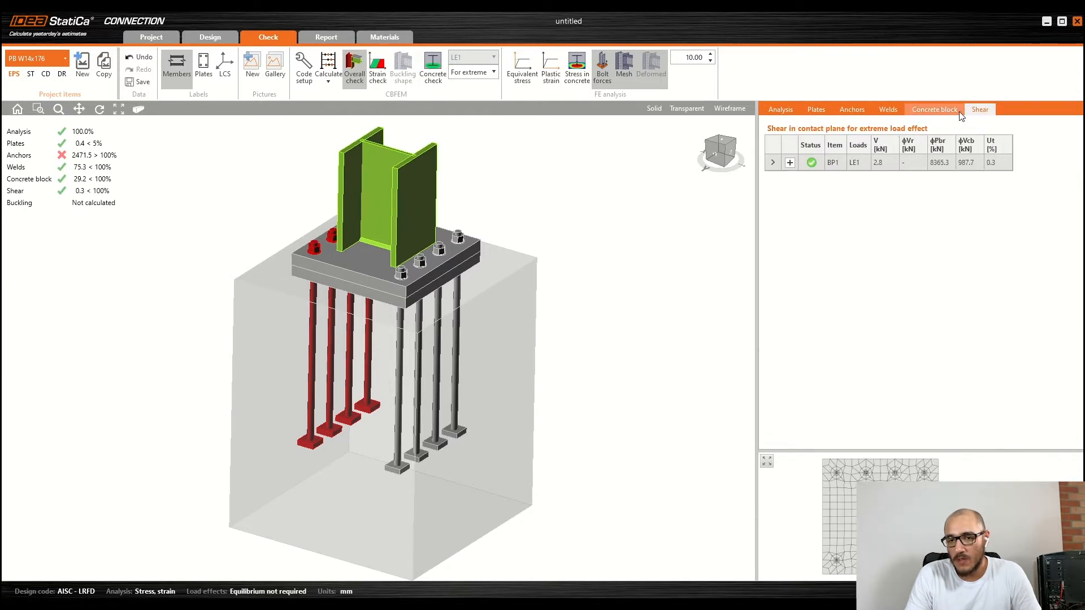
pyautogui.click(943, 113)
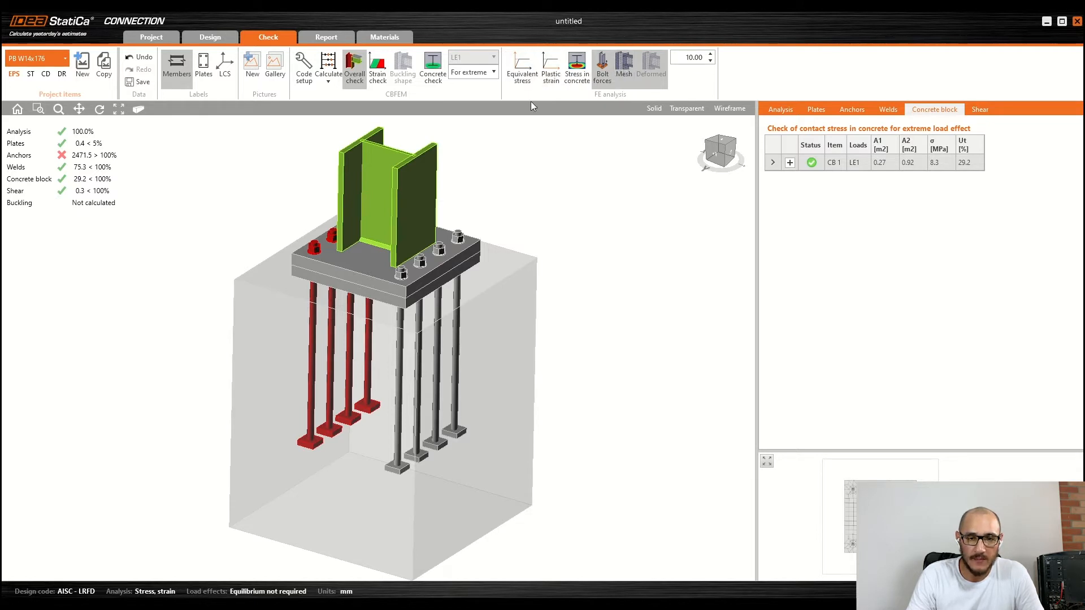
# Step: Display the equivalent stress plot and inspect the column web, flanges and base plate up close
pyautogui.click(522, 75)
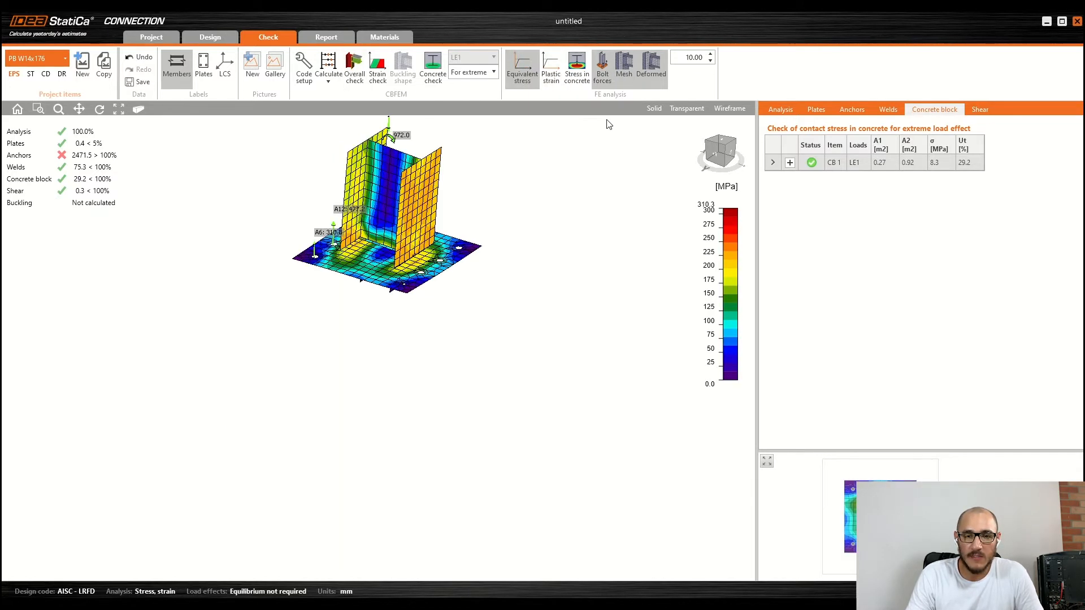
pyautogui.moveTo(444, 237); pyautogui.dragTo(463, 314, button='middle')
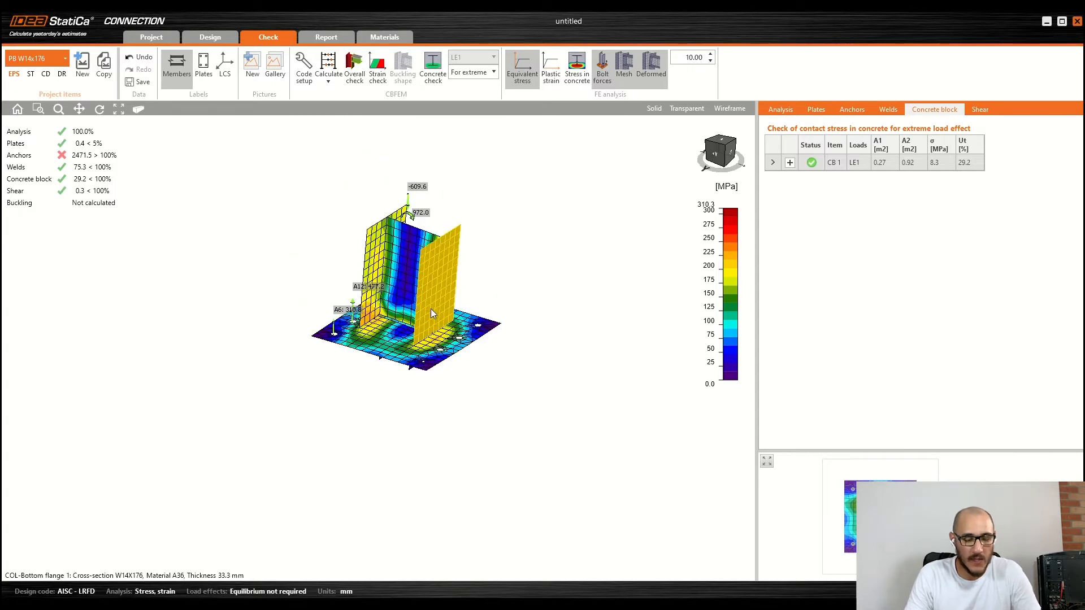
pyautogui.scroll(3, 388, 286)
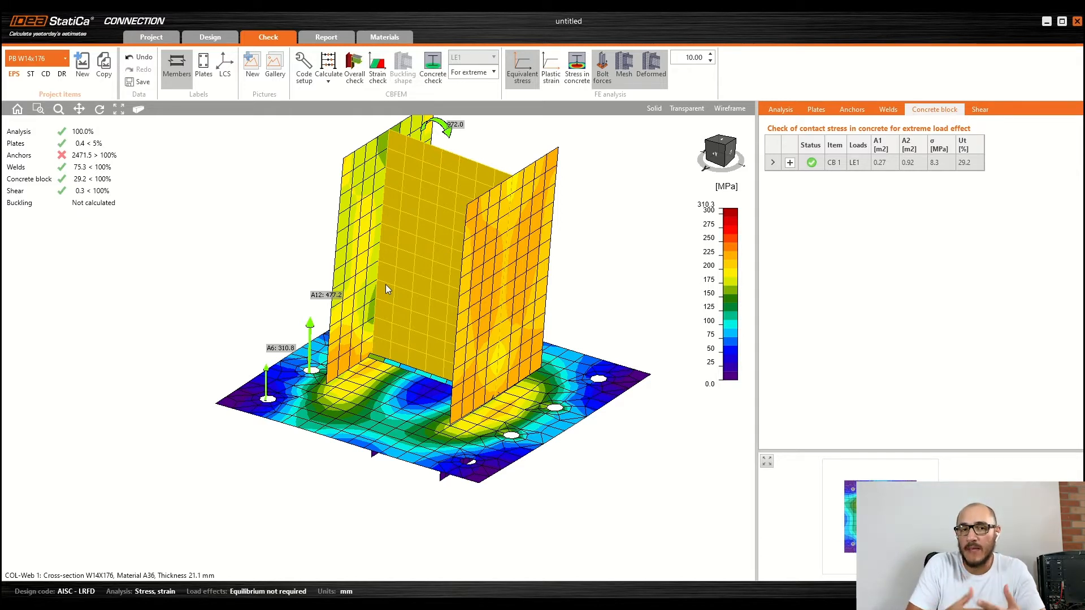
pyautogui.click(386, 283)
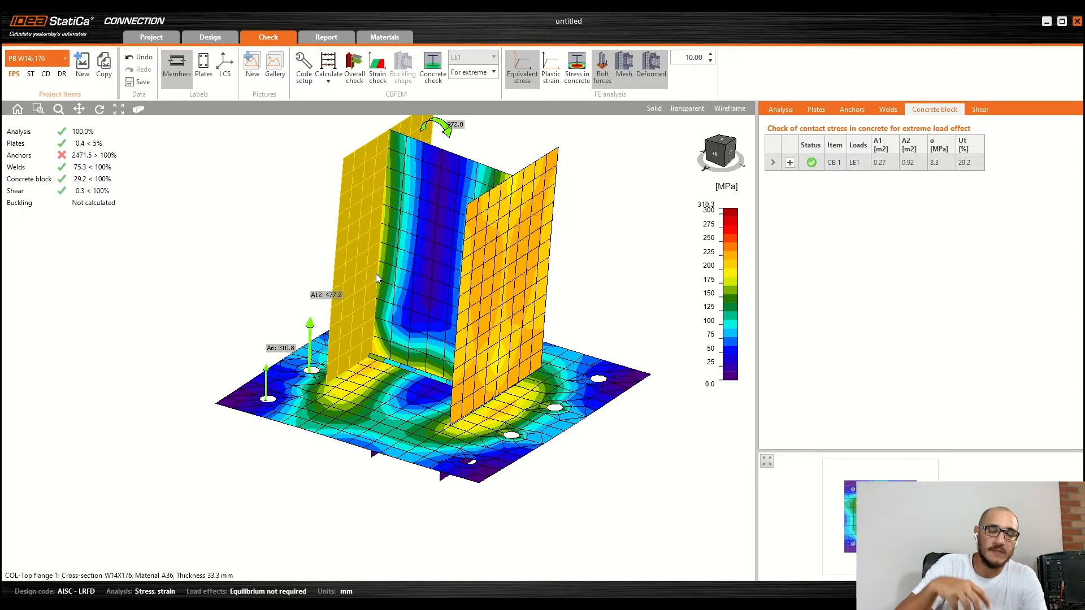
pyautogui.moveTo(642, 261); pyautogui.dragTo(517, 313, button='right')
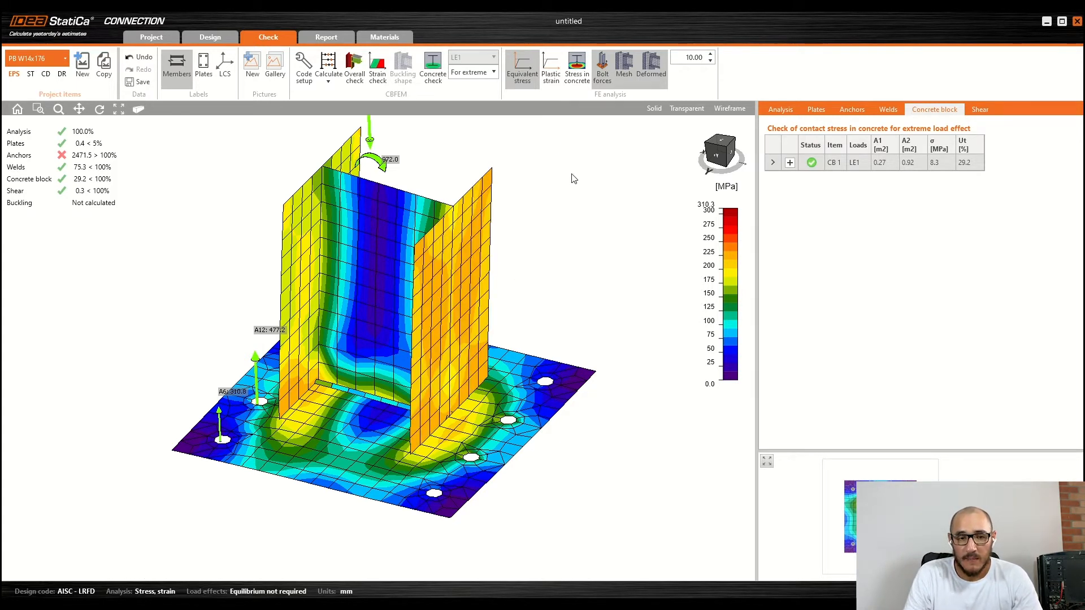
# Step: Compare the equivalent stress plot with the deformed shape turned off and on again
pyautogui.click(651, 69)
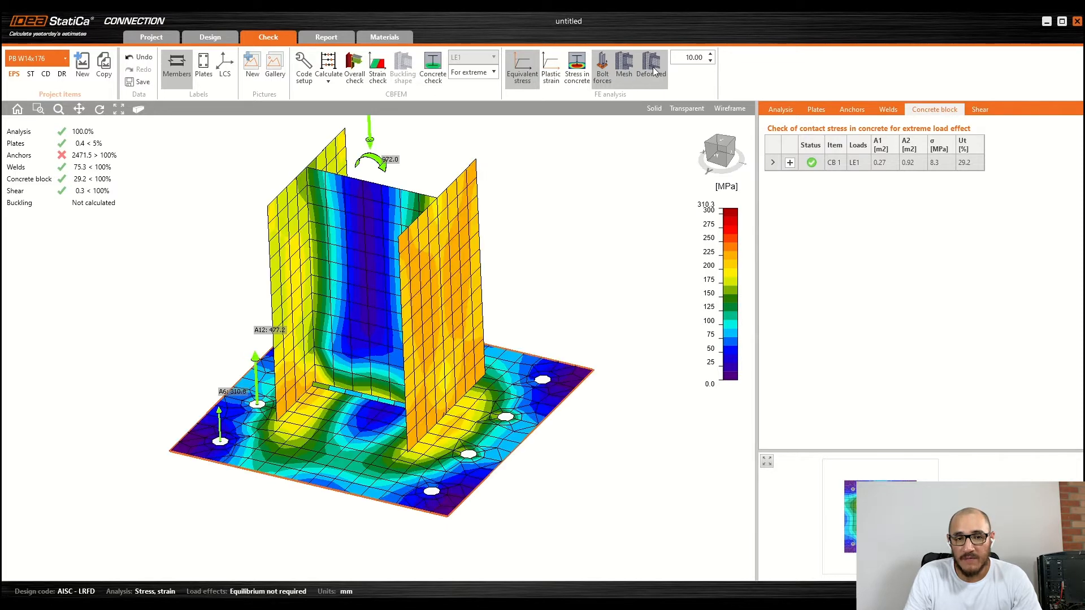
pyautogui.keyDown('shift'); pyautogui.moveTo(364, 367); pyautogui.dragTo(477, 296, button='middle'); pyautogui.keyUp('shift')
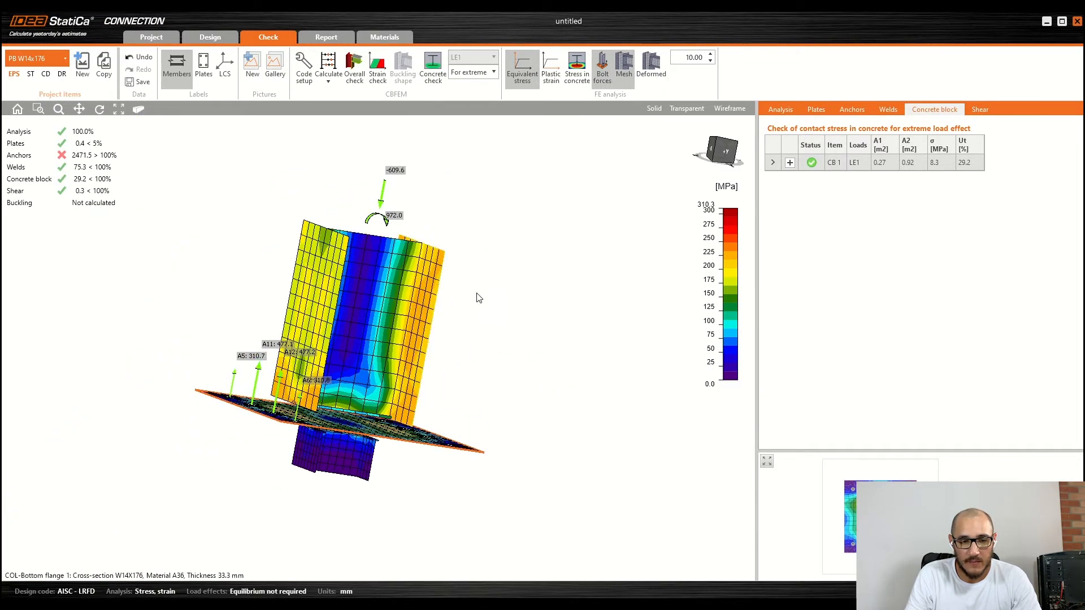
pyautogui.click(652, 74)
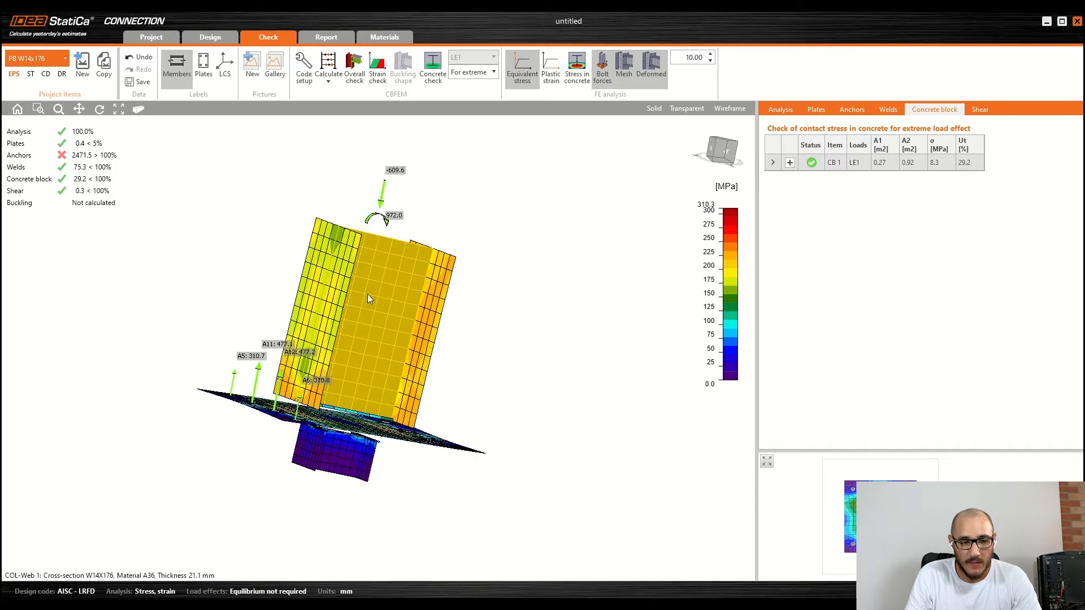
pyautogui.keyDown('shift'); pyautogui.moveTo(394, 304); pyautogui.dragTo(434, 282, button='middle'); pyautogui.keyUp('shift')
pyautogui.keyDown('shift'); pyautogui.moveTo(274, 302); pyautogui.dragTo(276, 353, button='middle'); pyautogui.keyUp('shift')
# Step: Raise the deformation scale to 50 to exaggerate the deformed shape of the base plate connection
pyautogui.click(711, 54)
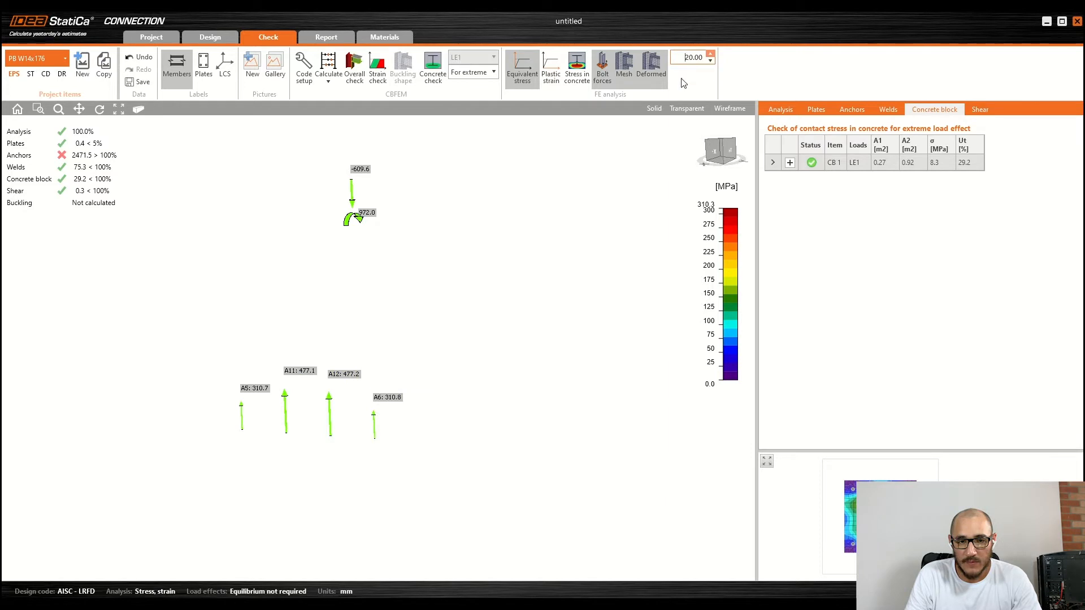
pyautogui.click(711, 54)
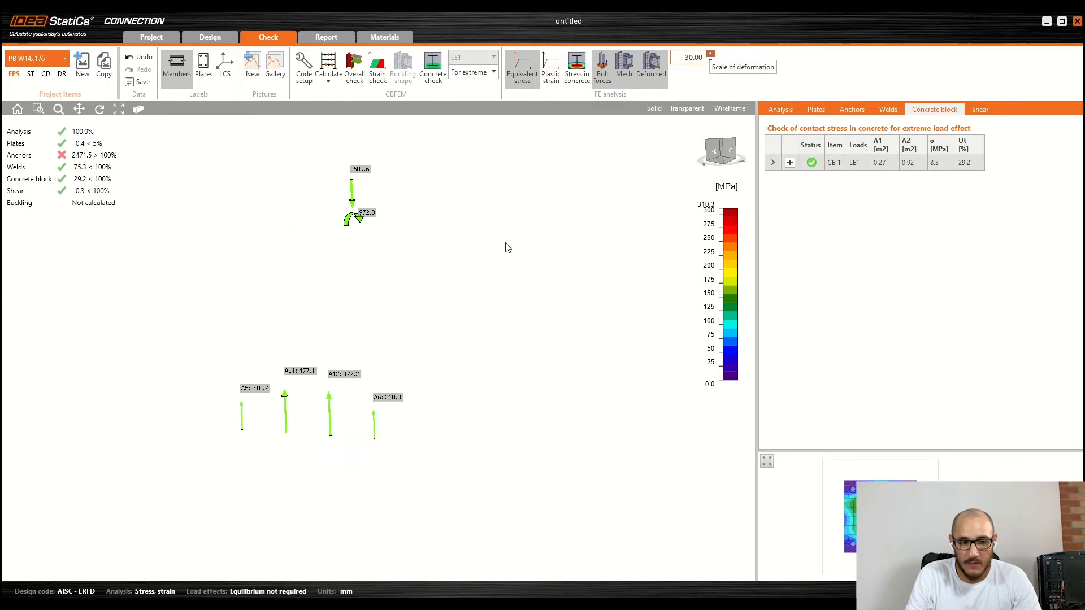
pyautogui.keyDown('shift'); pyautogui.moveTo(354, 355); pyautogui.dragTo(402, 364, button='middle'); pyautogui.keyUp('shift')
pyautogui.click(710, 55)
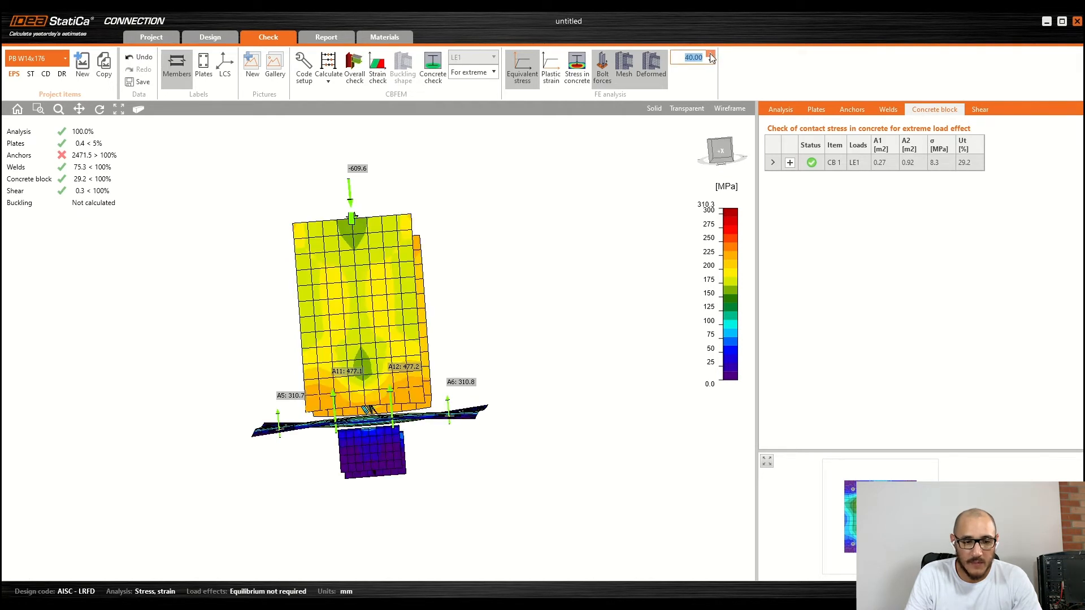
pyautogui.click(710, 55)
# Step: Examine the exaggerated base plate deformation from several sides, including the tensioned anchors, column flanges and shear lug
pyautogui.keyDown('shift'); pyautogui.moveTo(524, 371); pyautogui.dragTo(354, 459, button='middle'); pyautogui.keyUp('shift')
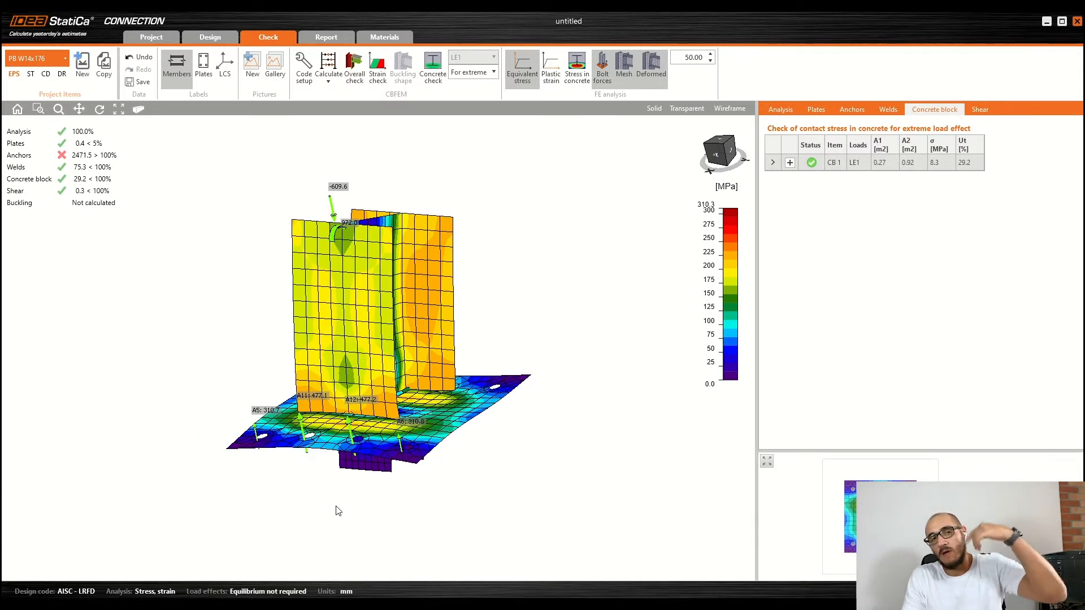
pyautogui.keyDown('shift'); pyautogui.moveTo(506, 445); pyautogui.dragTo(542, 431, button='middle'); pyautogui.keyUp('shift')
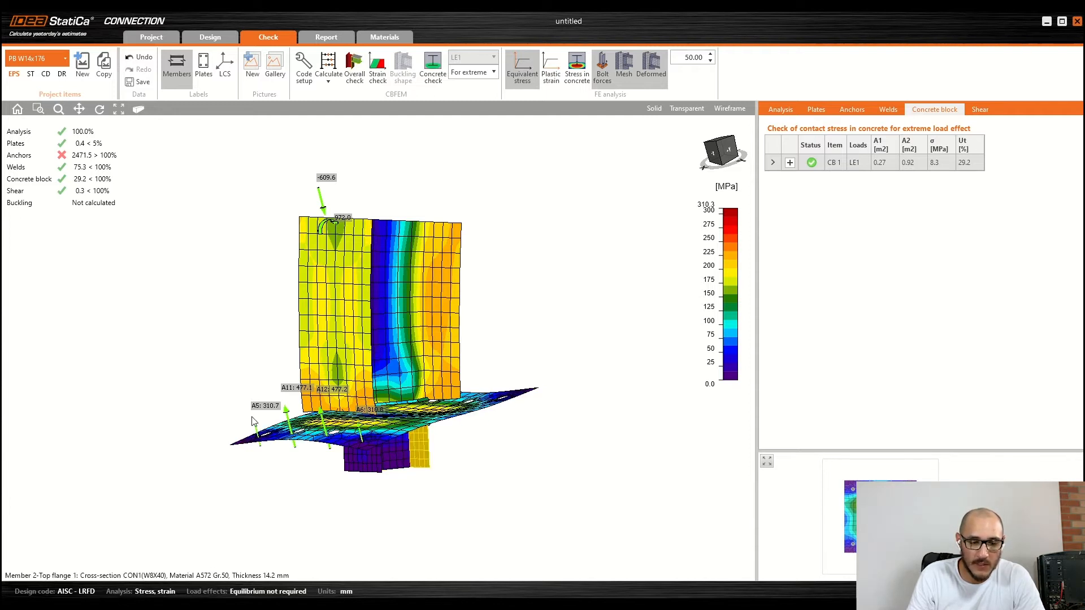
pyautogui.moveTo(393, 396); pyautogui.dragTo(372, 434, button='right')
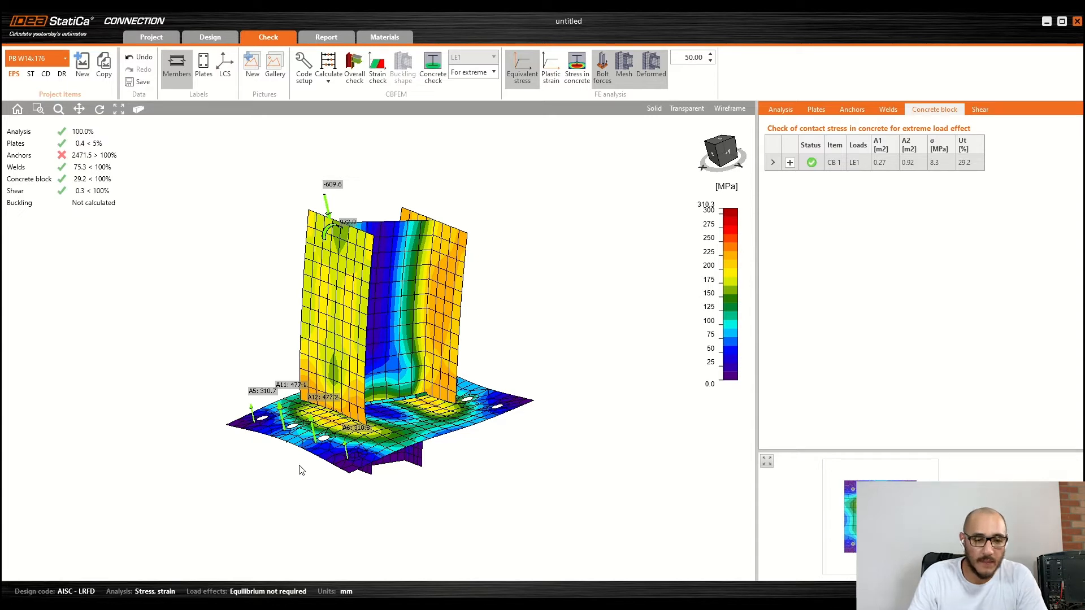
pyautogui.moveTo(325, 482); pyautogui.dragTo(442, 403, button='right')
pyautogui.scroll(-2, 441, 403)
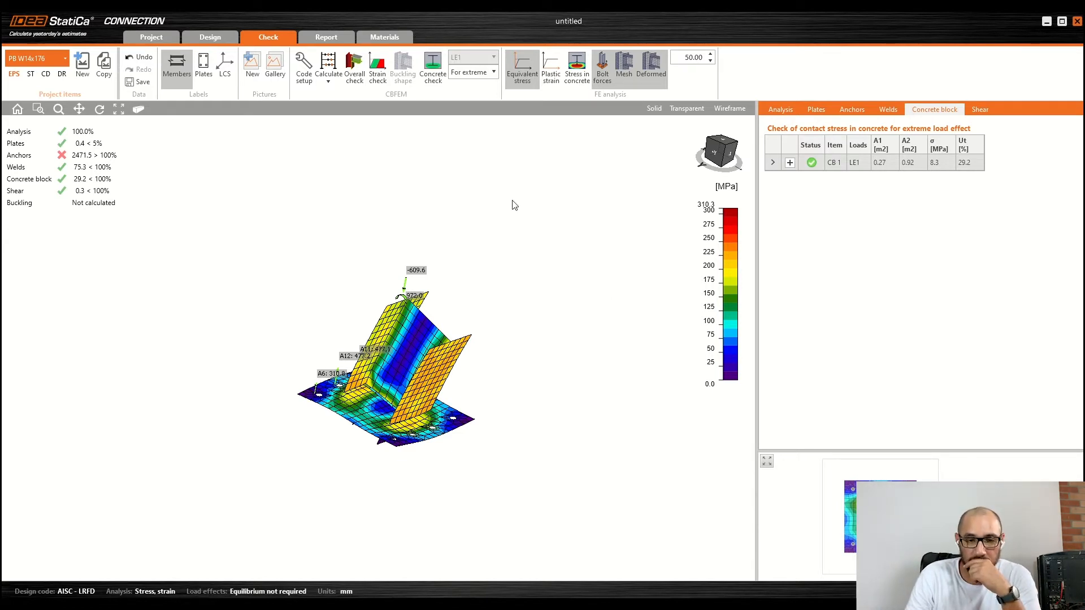
pyautogui.moveTo(495, 310); pyautogui.dragTo(495, 279, button='middle')
pyautogui.moveTo(495, 279); pyautogui.dragTo(426, 296, button='right')
pyautogui.scroll(5, 420, 249)
pyautogui.scroll(-1, 421, 249)
pyautogui.moveTo(362, 278); pyautogui.dragTo(328, 331, button='right')
pyautogui.scroll(-4, 361, 325)
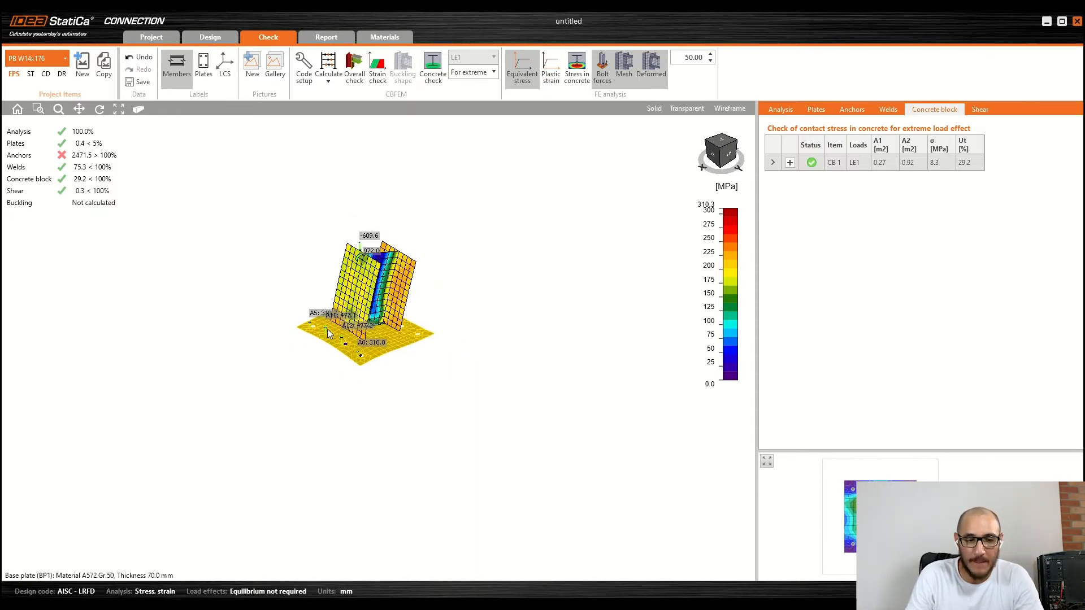
pyautogui.moveTo(386, 336); pyautogui.dragTo(443, 305, button='right')
pyautogui.scroll(3, 345, 332)
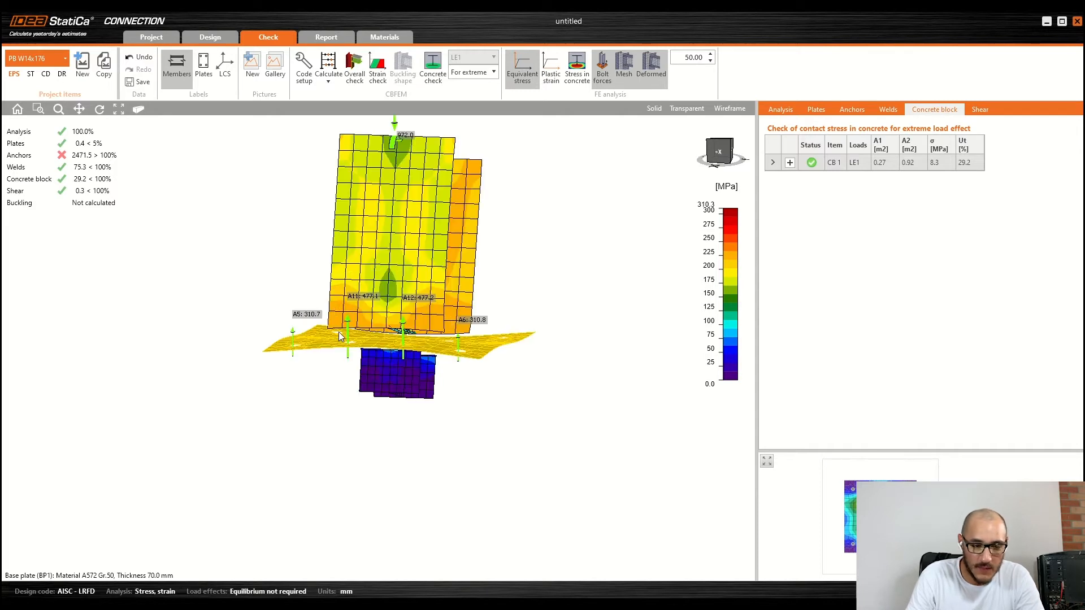
pyautogui.moveTo(496, 358); pyautogui.dragTo(424, 420, button='right')
pyautogui.scroll(3, 488, 390)
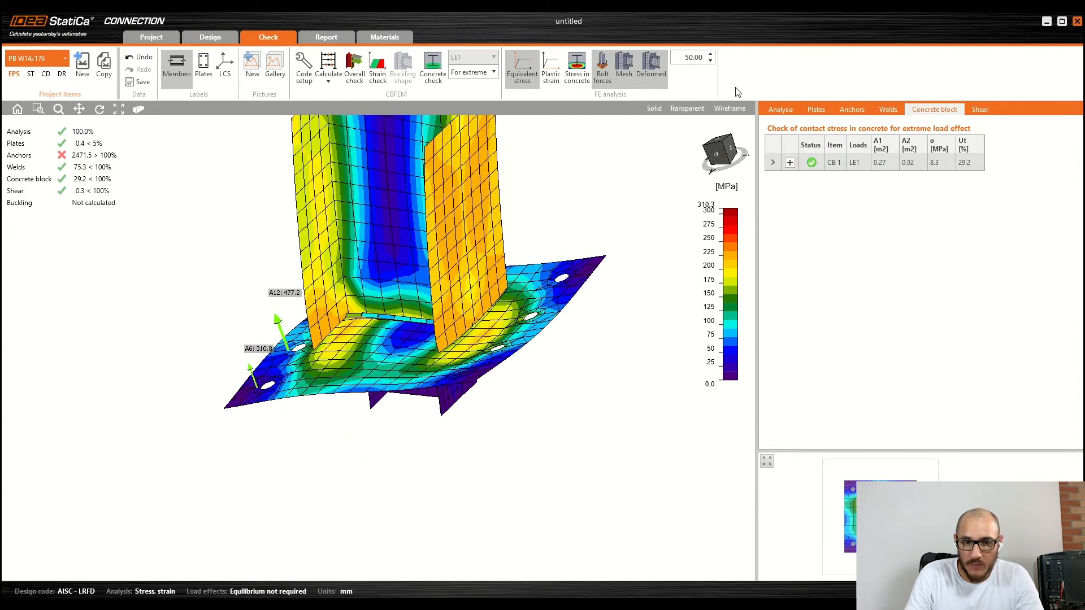
# Step: Lower the deformation scale to 1
pyautogui.click(710, 62)
pyautogui.click(710, 62)
pyautogui.click(710, 61)
pyautogui.click(711, 61)
pyautogui.click(711, 61)
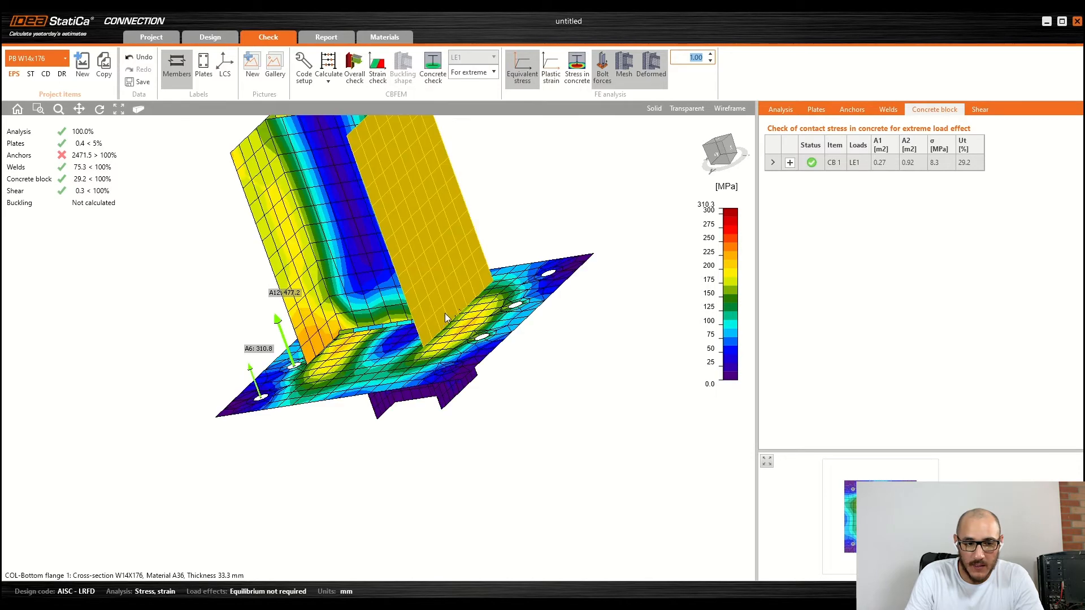
# Step: Select the base plate in the model and enlarge its detail preview to inspect the plate's stress distribution
pyautogui.moveTo(387, 342); pyautogui.dragTo(478, 422, button='right')
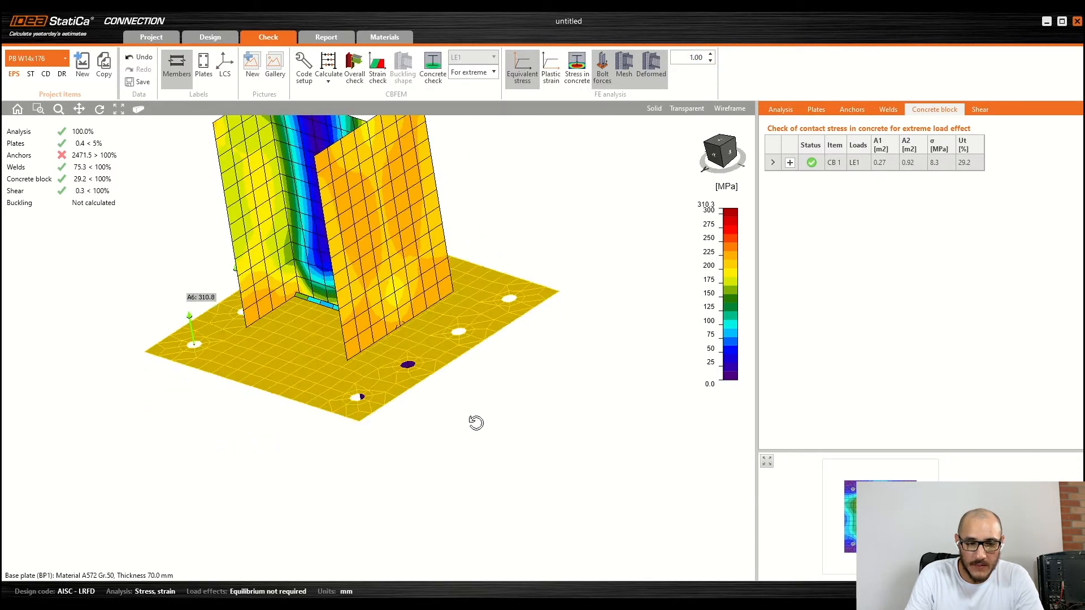
pyautogui.click(487, 299)
pyautogui.moveTo(921, 452); pyautogui.dragTo(926, 314)
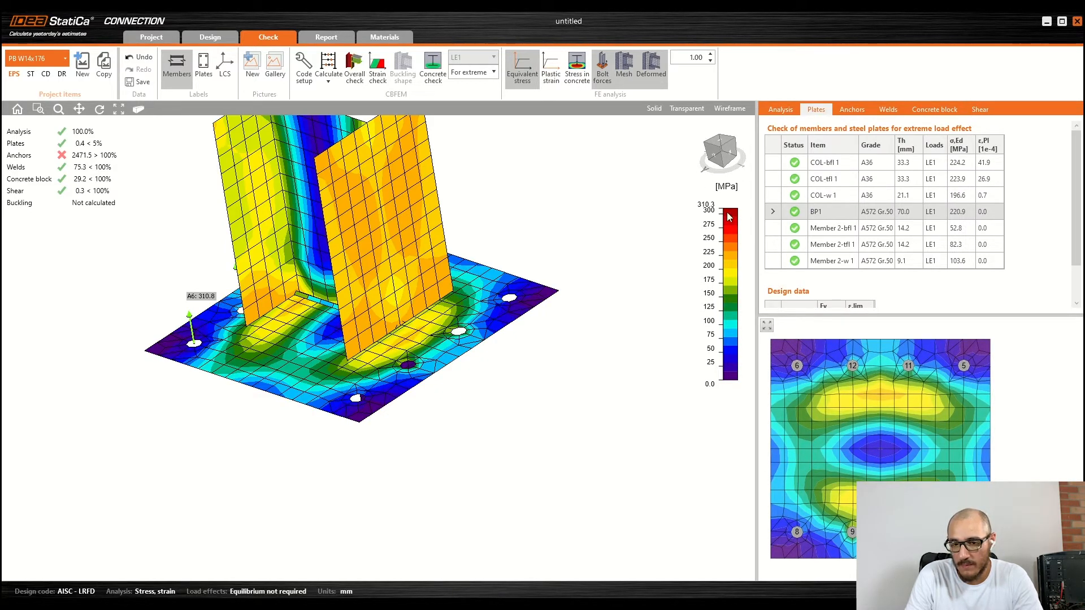
pyautogui.moveTo(930, 416)
pyautogui.mouseDown(button='middle')
pyautogui.moveTo(956, 409)
pyautogui.moveTo(944, 411)
pyautogui.mouseUp(button='middle')
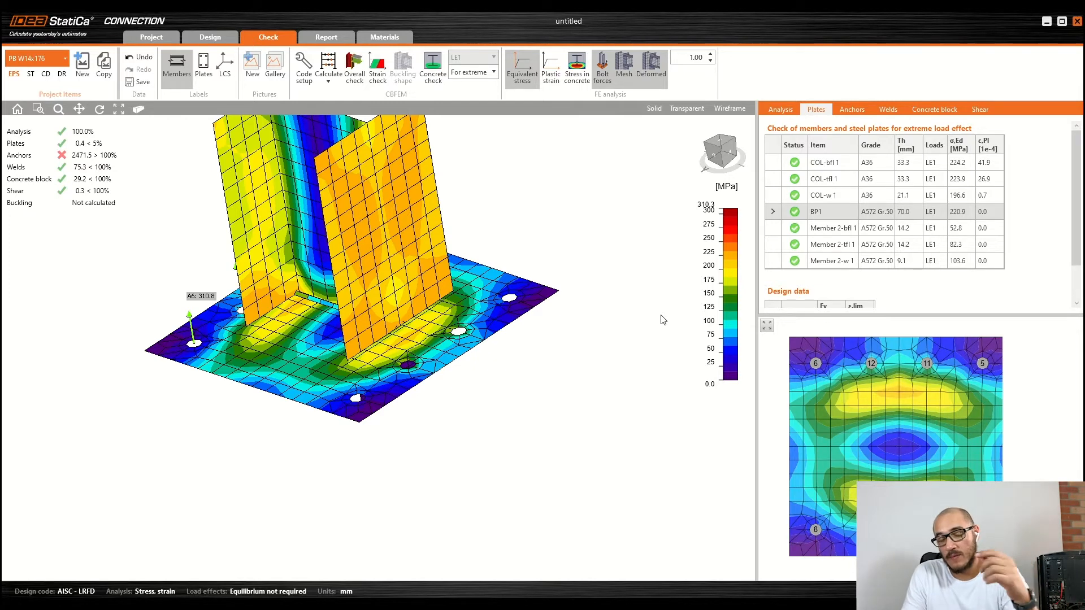
# Step: Display the plastic strain plot of the connection, followed by the stress in concrete plot
pyautogui.moveTo(446, 337); pyautogui.dragTo(423, 341, button='right')
pyautogui.moveTo(403, 350); pyautogui.dragTo(430, 436, button='middle')
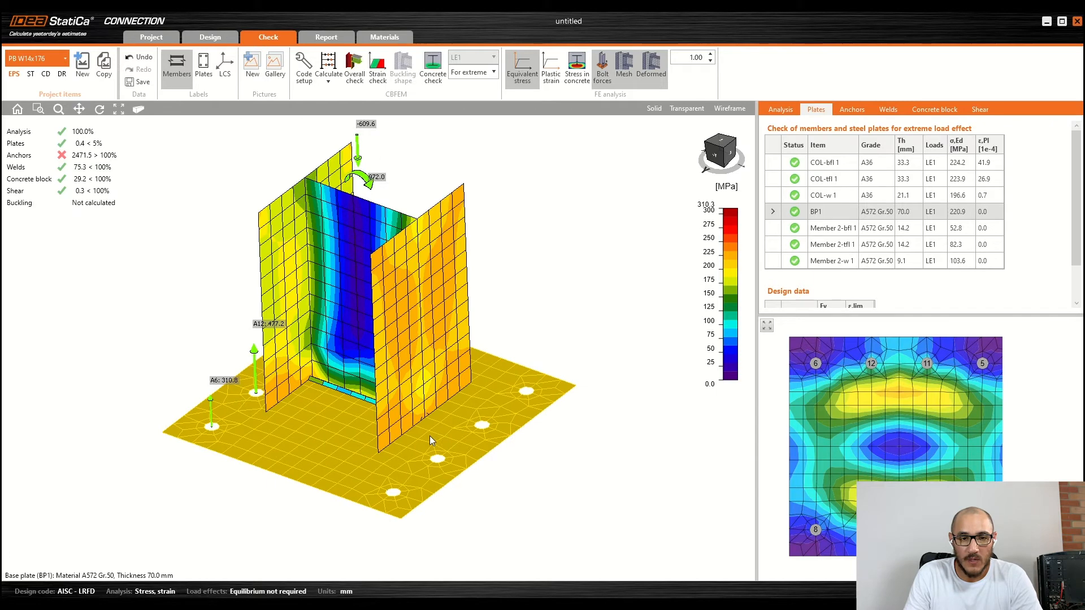
pyautogui.click(558, 79)
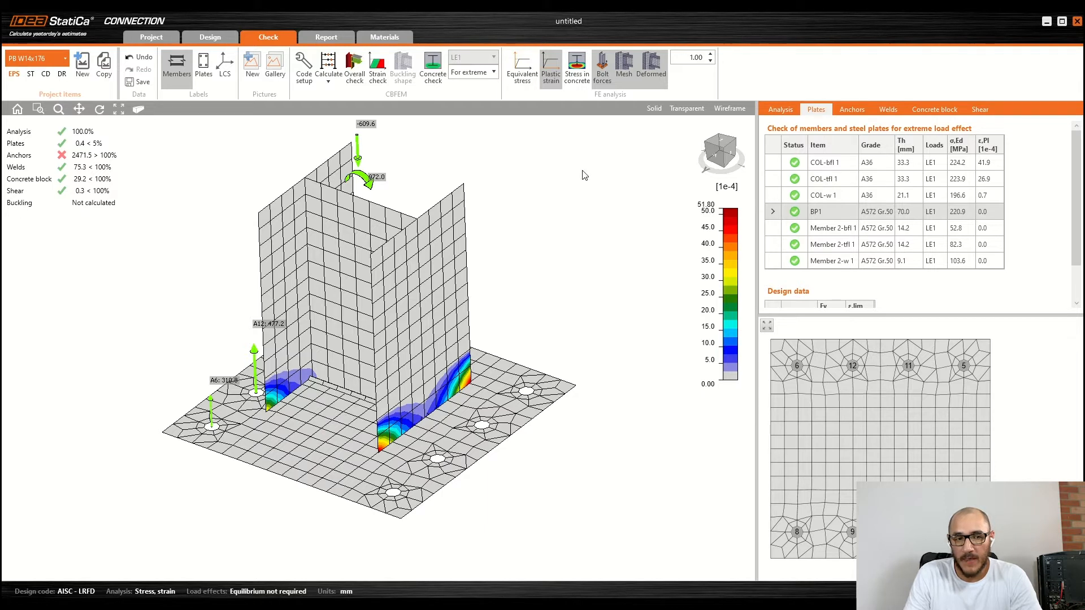
pyautogui.click(577, 69)
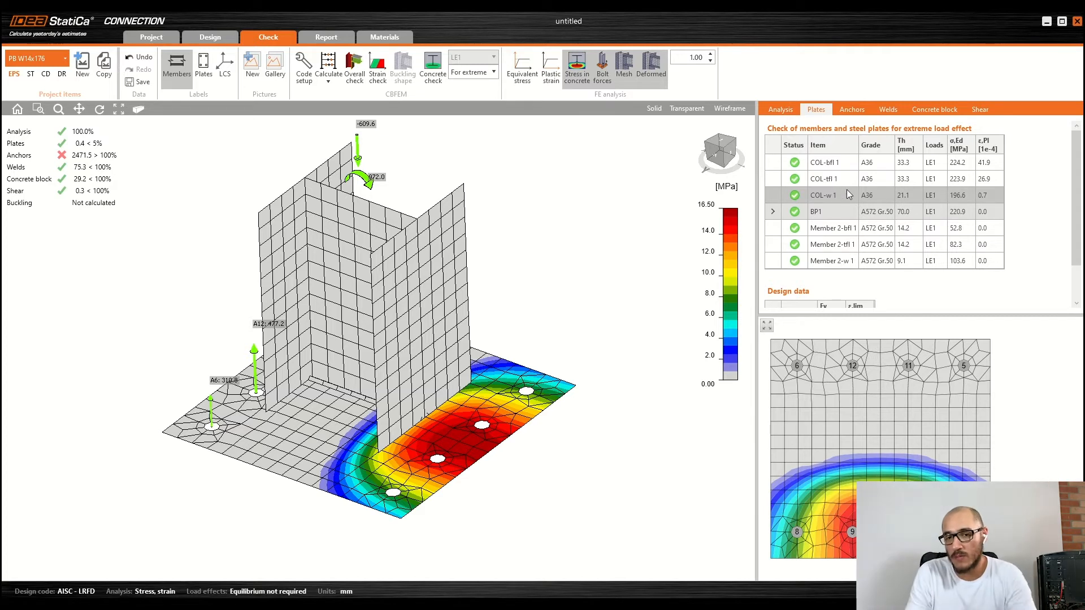
# Step: Expand the concrete block CB 1 check and examine its compressive resistance formula, concrete strength, bearing areas and resistance factor
pyautogui.click(933, 109)
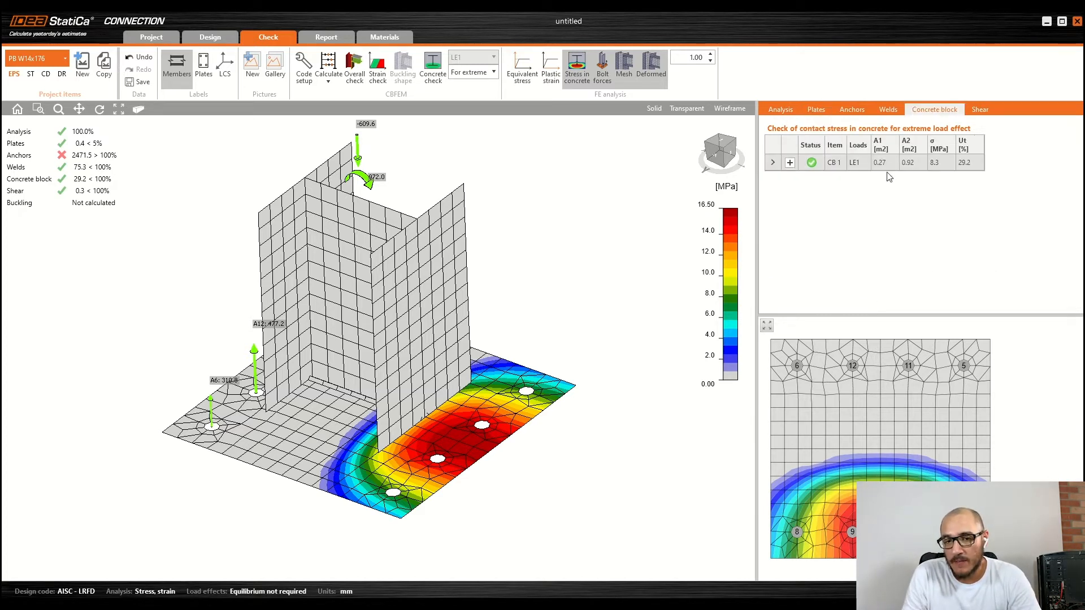
pyautogui.click(789, 163)
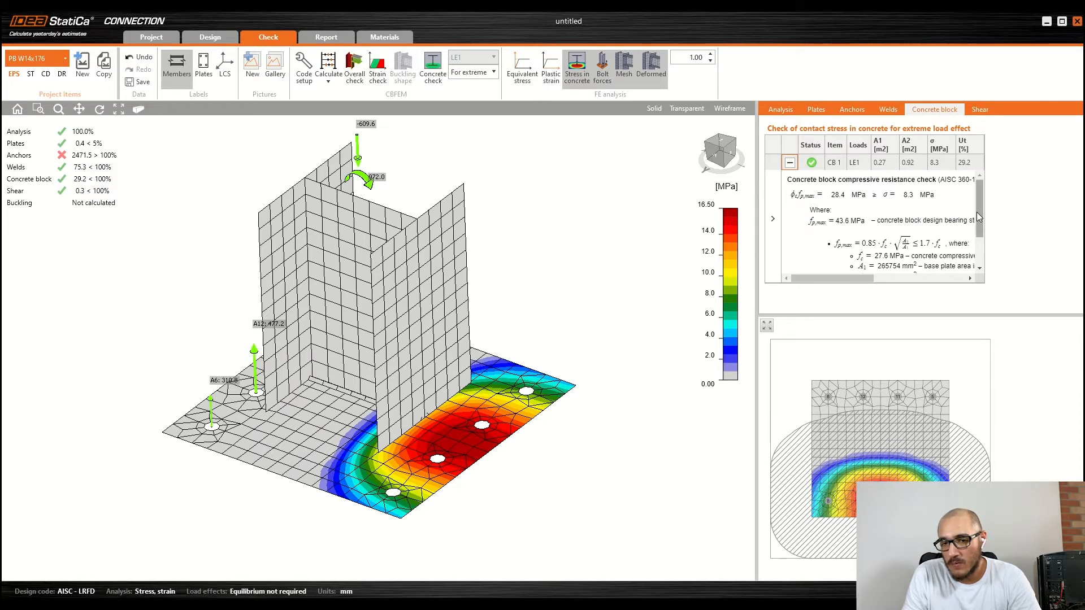
pyautogui.moveTo(977, 205)
pyautogui.mouseDown()
pyautogui.moveTo(978, 232)
pyautogui.moveTo(974, 220)
pyautogui.mouseUp()
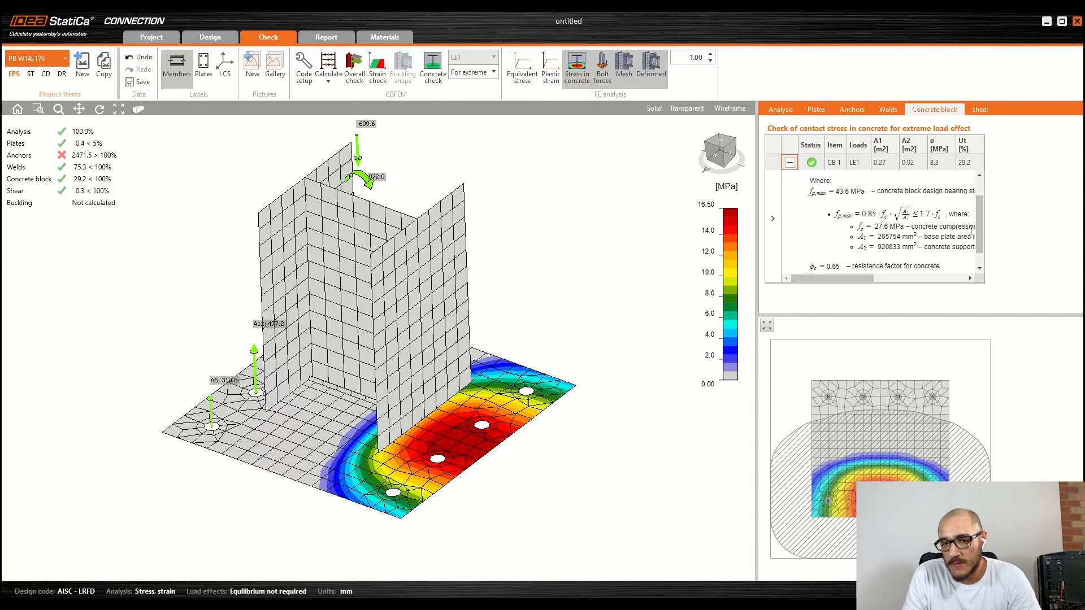
pyautogui.moveTo(981, 215); pyautogui.dragTo(981, 231)
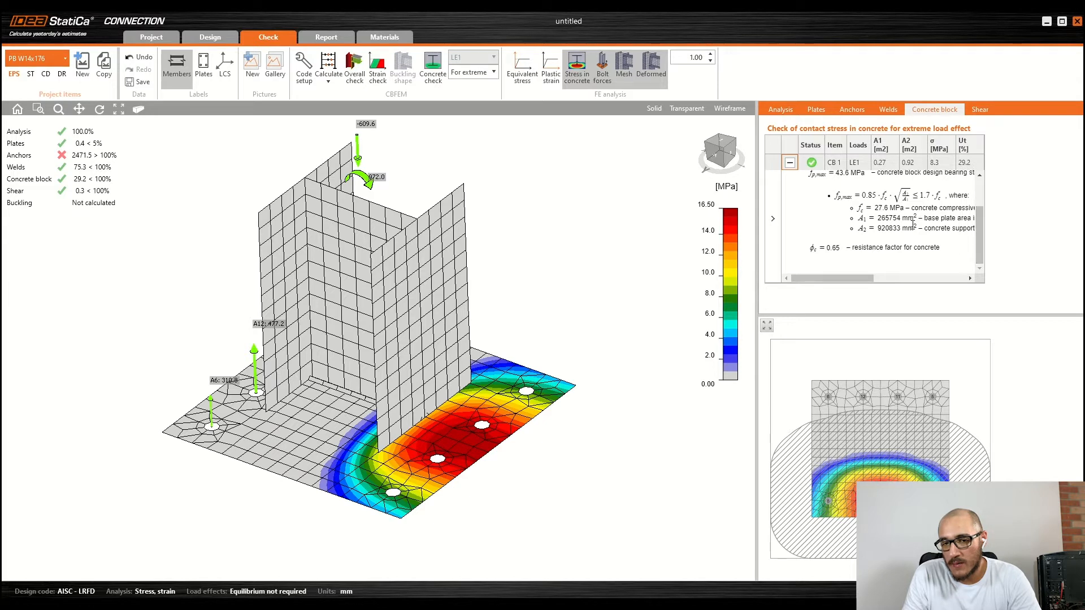
pyautogui.doubleClick(879, 209)
pyautogui.moveTo(851, 278)
pyautogui.mouseDown()
pyautogui.moveTo(870, 279)
pyautogui.moveTo(856, 283)
pyautogui.mouseUp()
pyautogui.moveTo(980, 237); pyautogui.dragTo(973, 209)
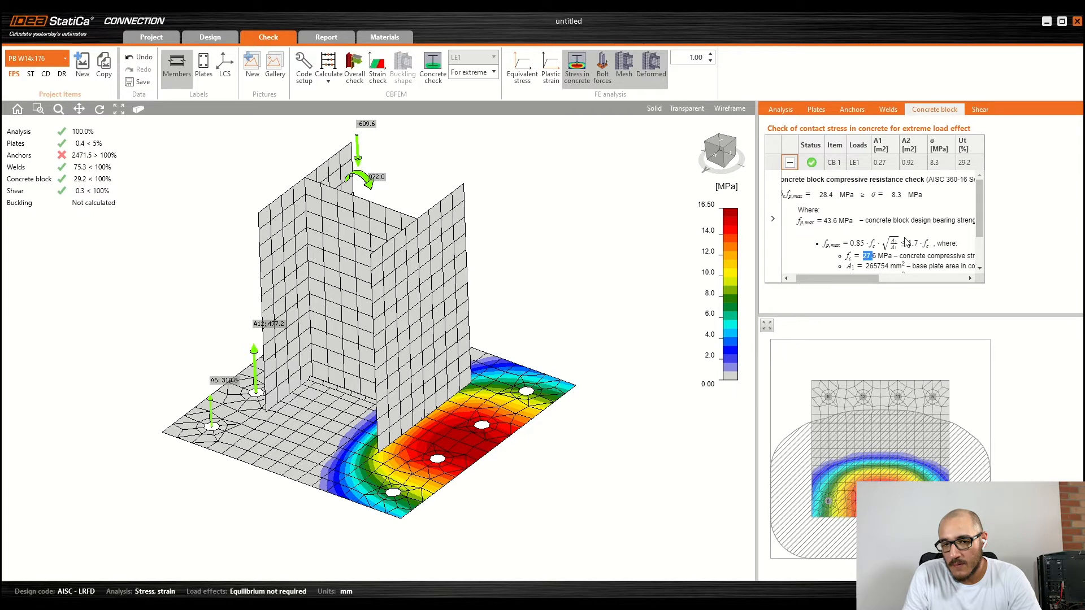
# Step: Read the full lines of the concrete block resistance check, including the AISC 360-16 section reference in its heading
pyautogui.moveTo(843, 275); pyautogui.dragTo(831, 276)
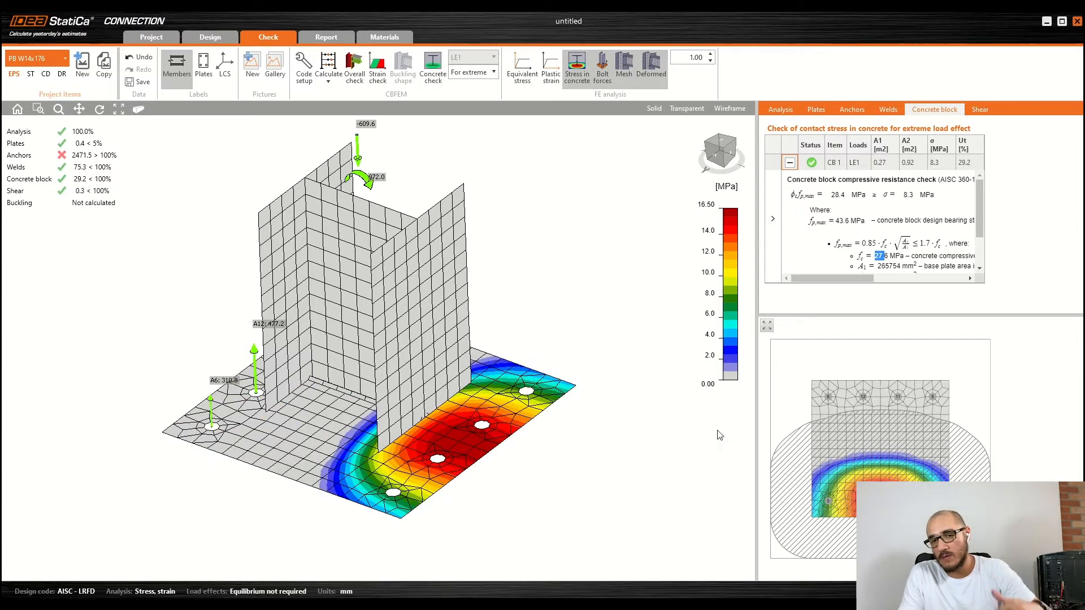
pyautogui.moveTo(854, 278); pyautogui.dragTo(891, 280)
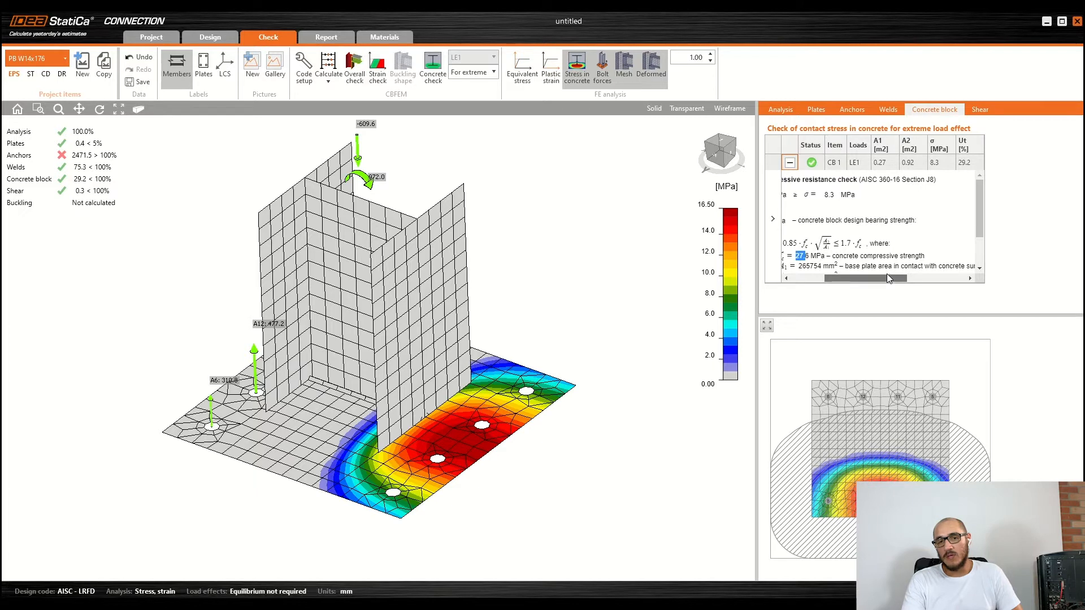
pyautogui.moveTo(904, 179); pyautogui.dragTo(938, 180)
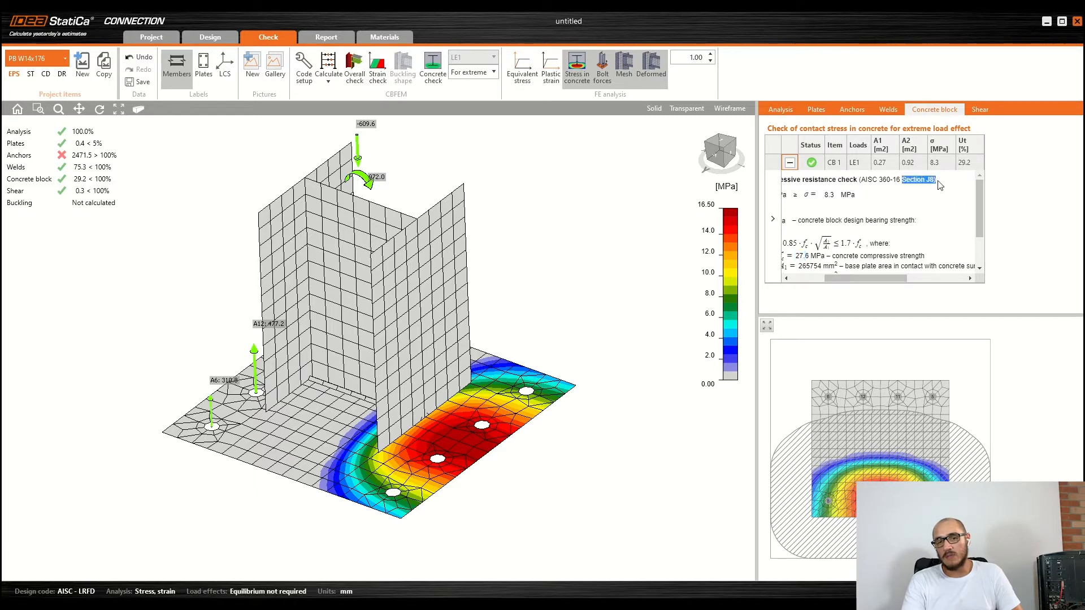
pyautogui.moveTo(880, 279); pyautogui.dragTo(847, 281)
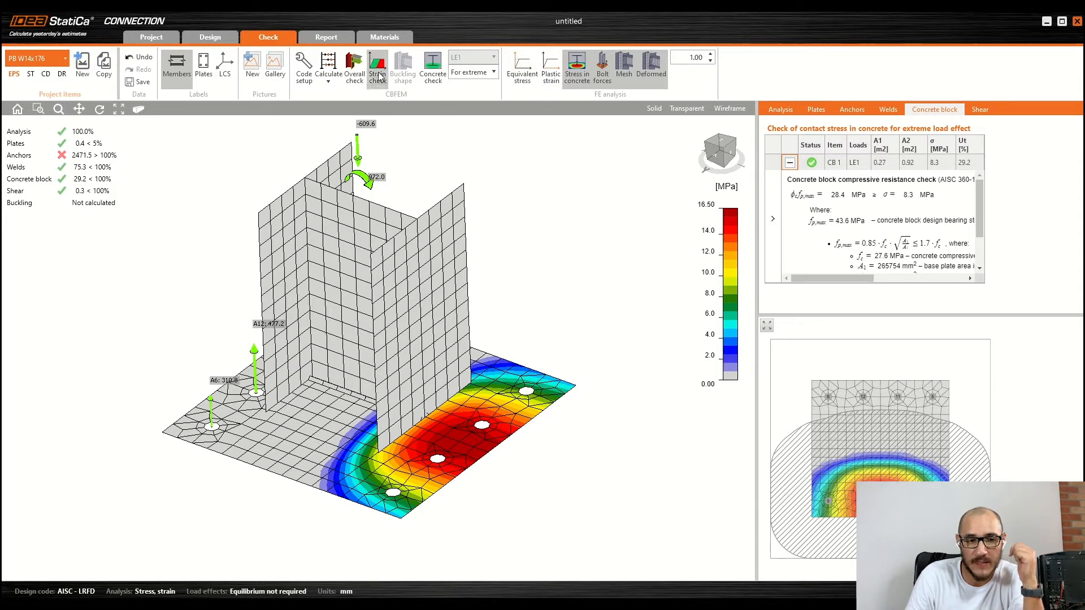
# Step: Display the overall check of the connection and examine the column, base plate and embedded anchors in the model
pyautogui.click(355, 69)
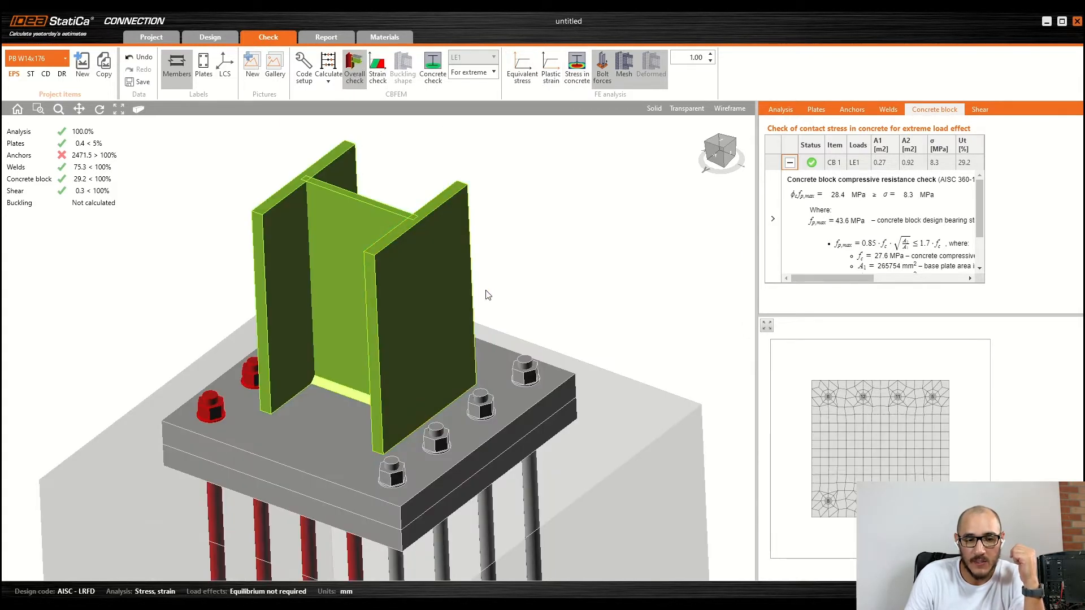
pyautogui.scroll(-3, 421, 263)
pyautogui.moveTo(391, 355); pyautogui.dragTo(422, 334, button='middle')
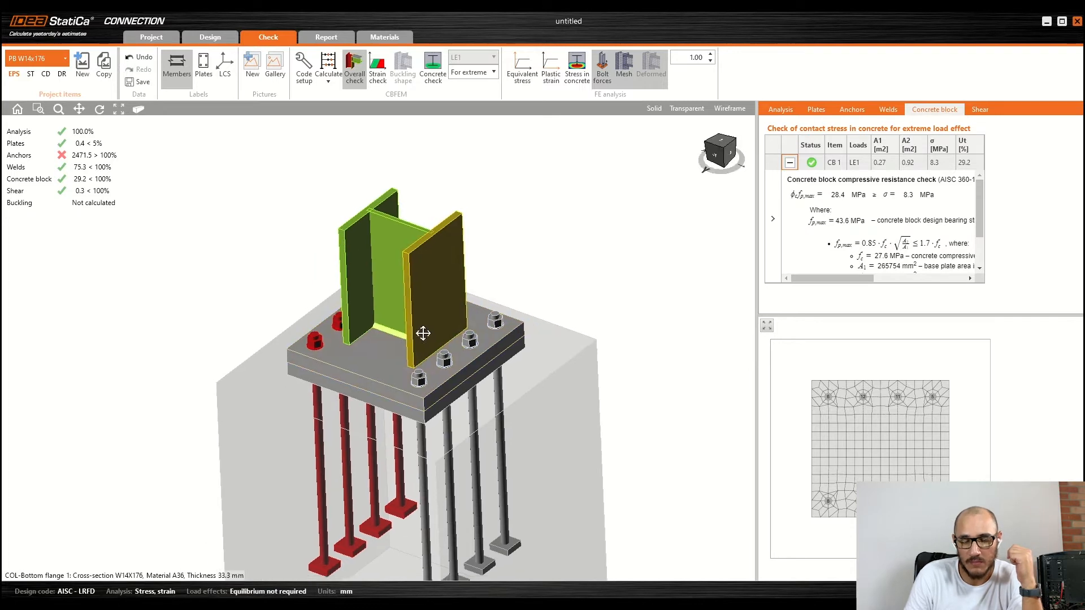
pyautogui.scroll(2, 460, 336)
pyautogui.moveTo(358, 335)
pyautogui.keyDown('ctrl'); pyautogui.mouseDown(button='middle')
pyautogui.moveTo(387, 326)
pyautogui.moveTo(378, 339)
pyautogui.mouseUp(button='middle'); pyautogui.keyUp('ctrl')
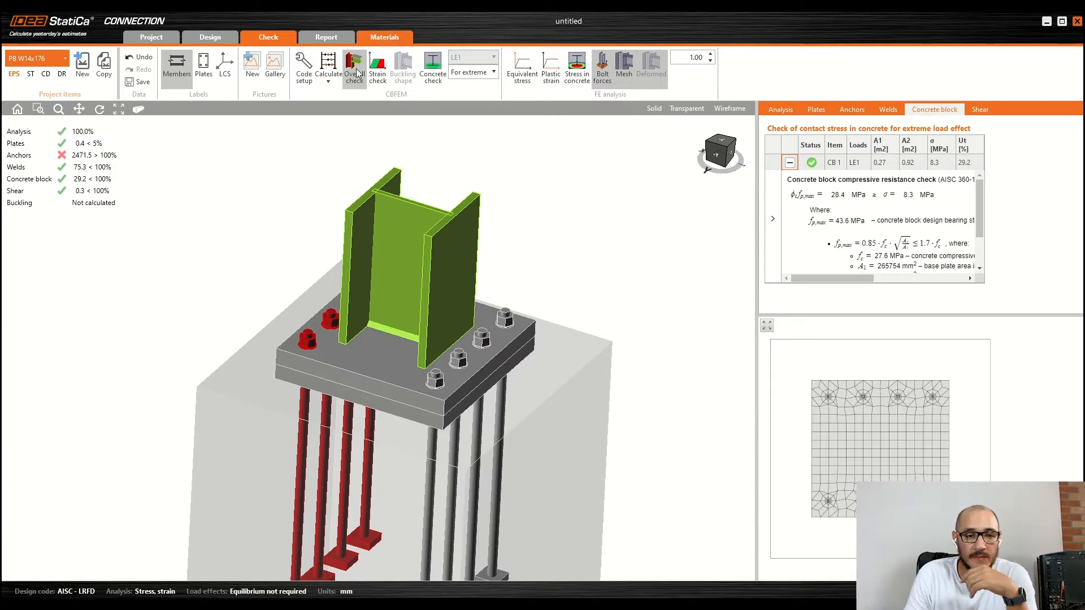
# Step: Open the project's materials list and turn the A36 steel into an editable material
pyautogui.click(384, 38)
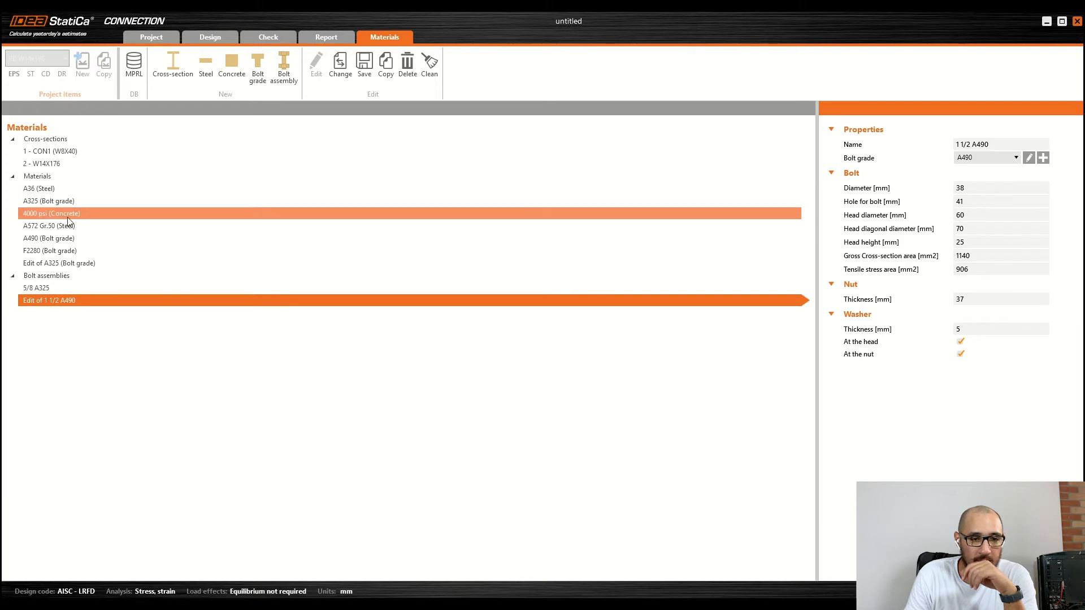
pyautogui.click(59, 190)
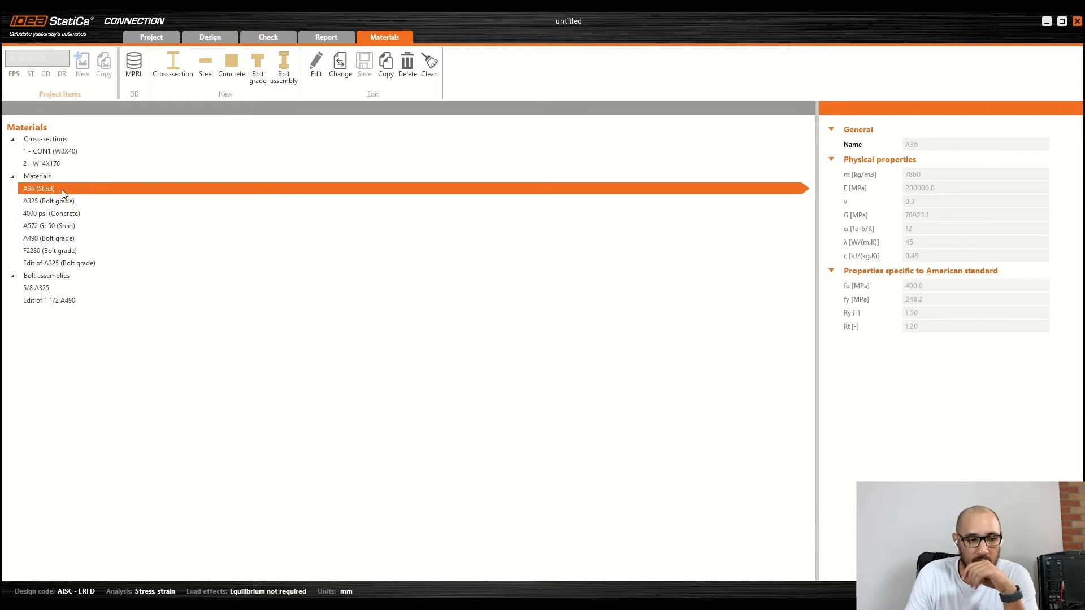
pyautogui.click(316, 69)
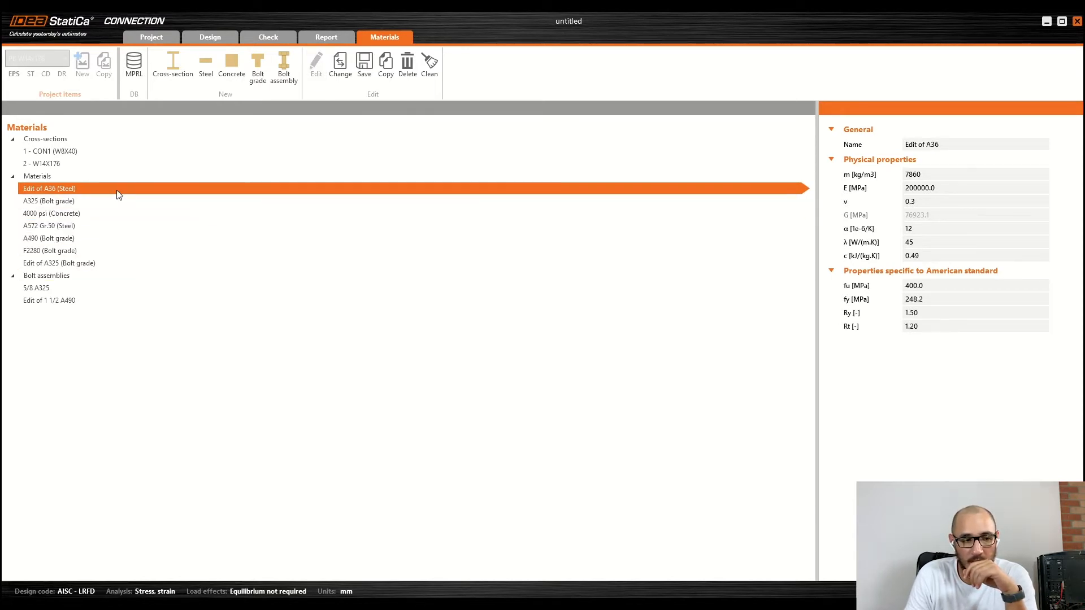
pyautogui.click(341, 67)
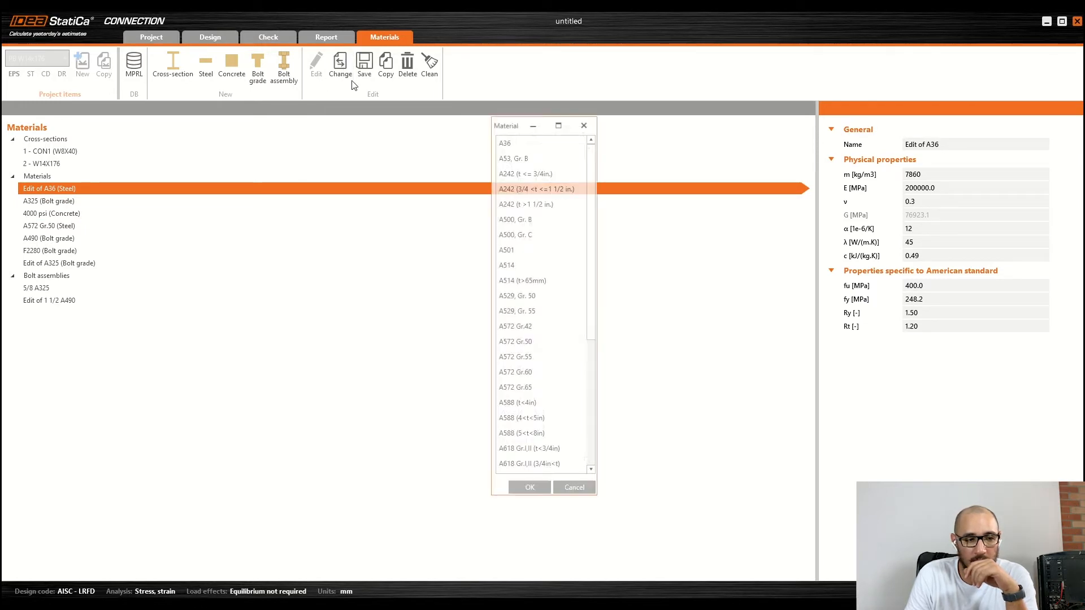
pyautogui.moveTo(593, 206); pyautogui.dragTo(594, 140)
pyautogui.click(584, 126)
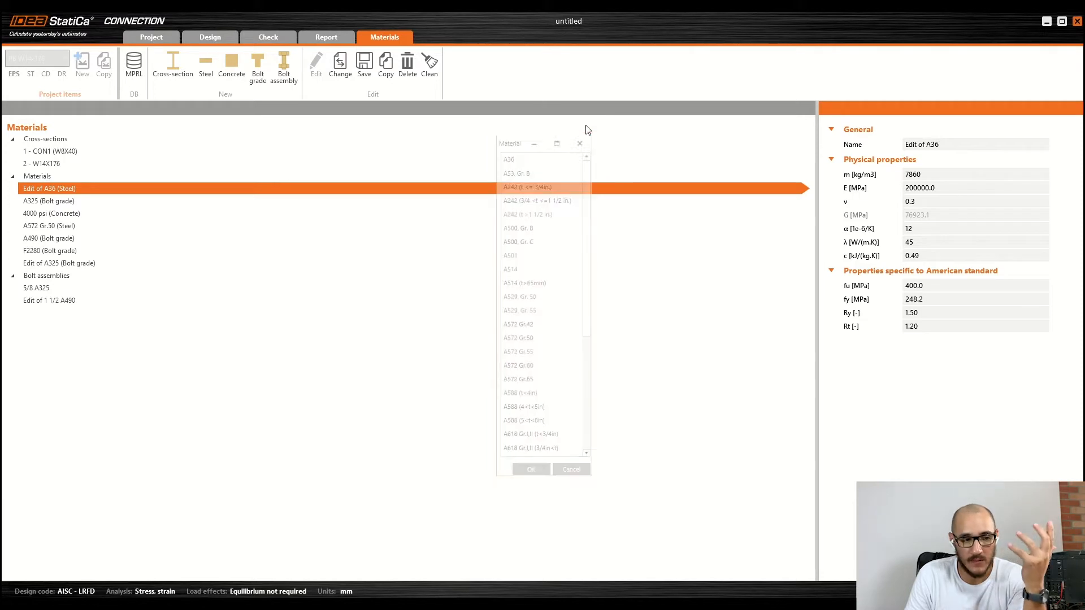
# Step: Duplicate the A490 bolt grade and replace the edited A325 bolt grade with A193-Gr.B7 (D<=2-Gr.1/2)
pyautogui.click(46, 239)
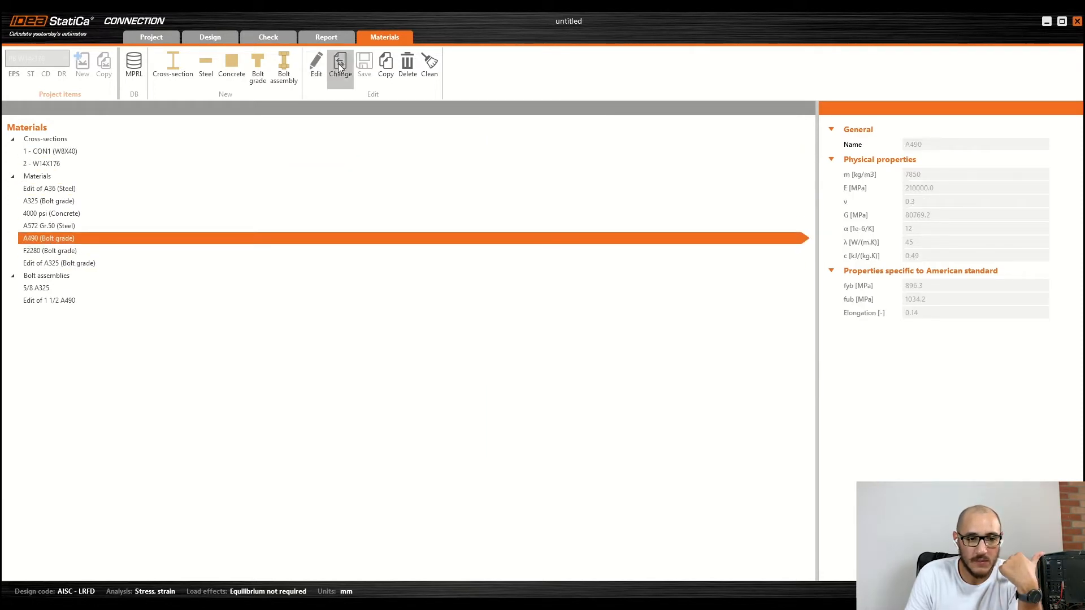
pyautogui.click(386, 65)
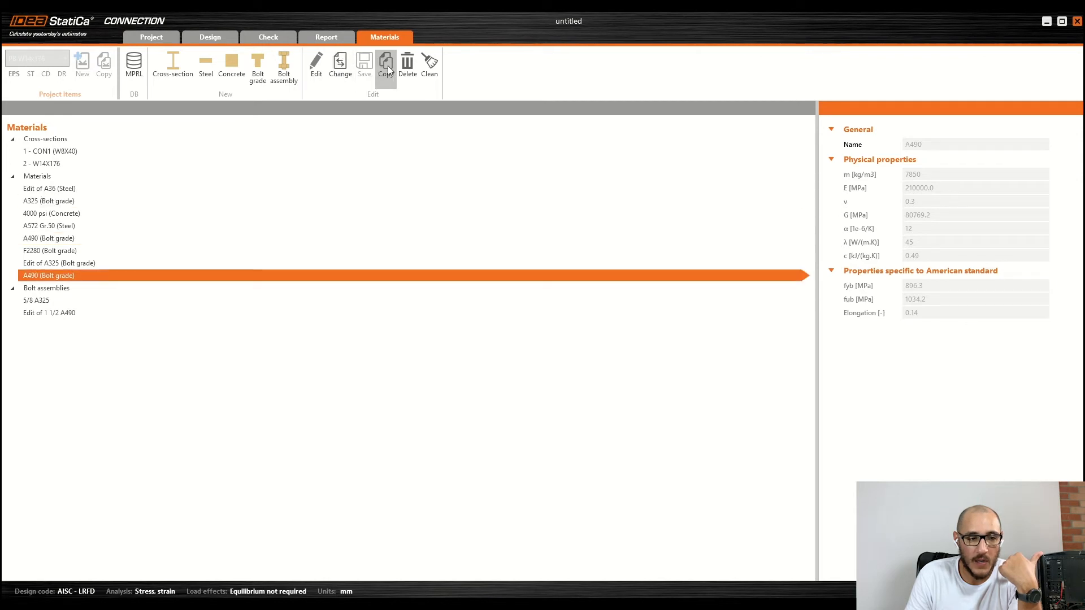
pyautogui.click(77, 265)
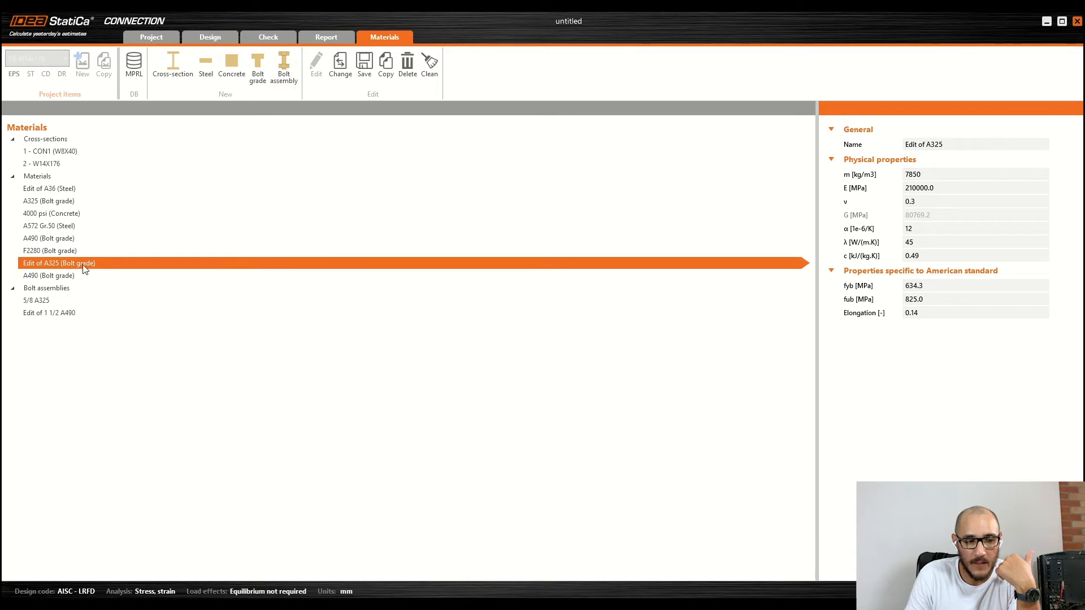
pyautogui.click(340, 66)
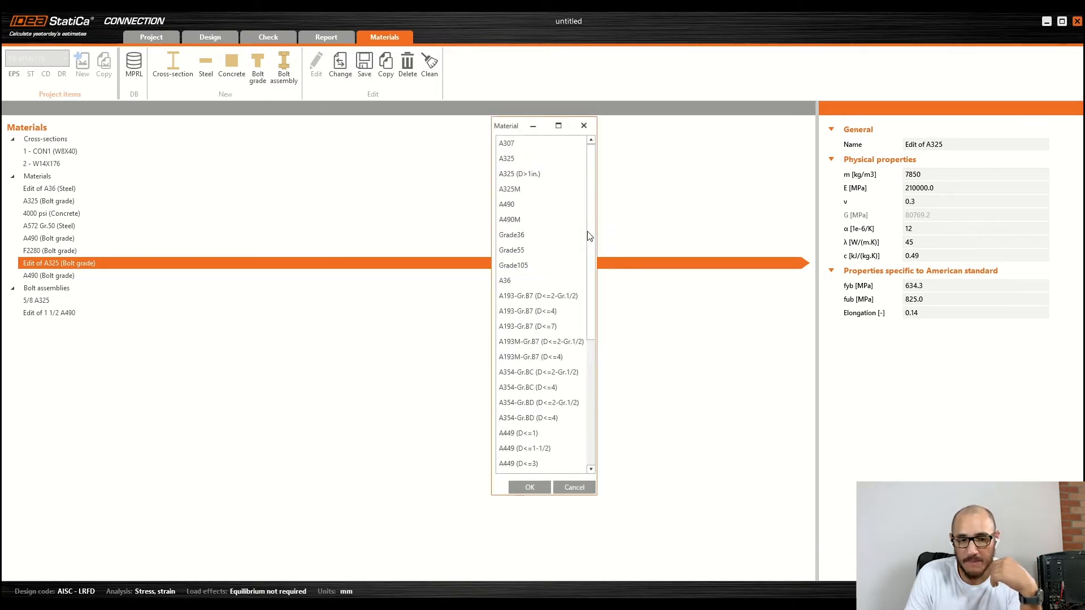
pyautogui.moveTo(592, 210); pyautogui.dragTo(589, 275)
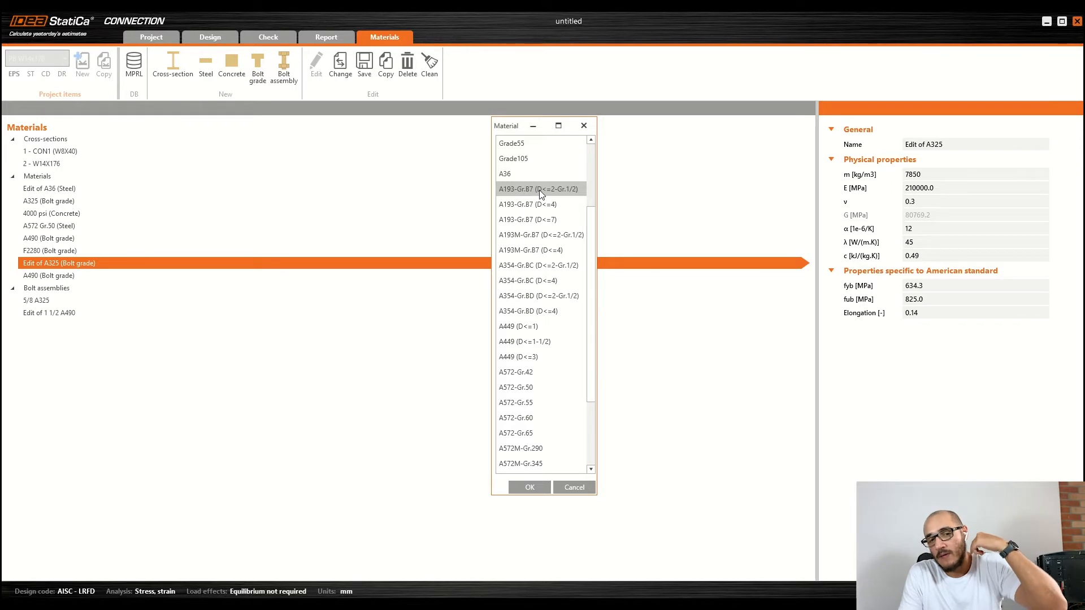
pyautogui.moveTo(593, 264); pyautogui.dragTo(588, 409)
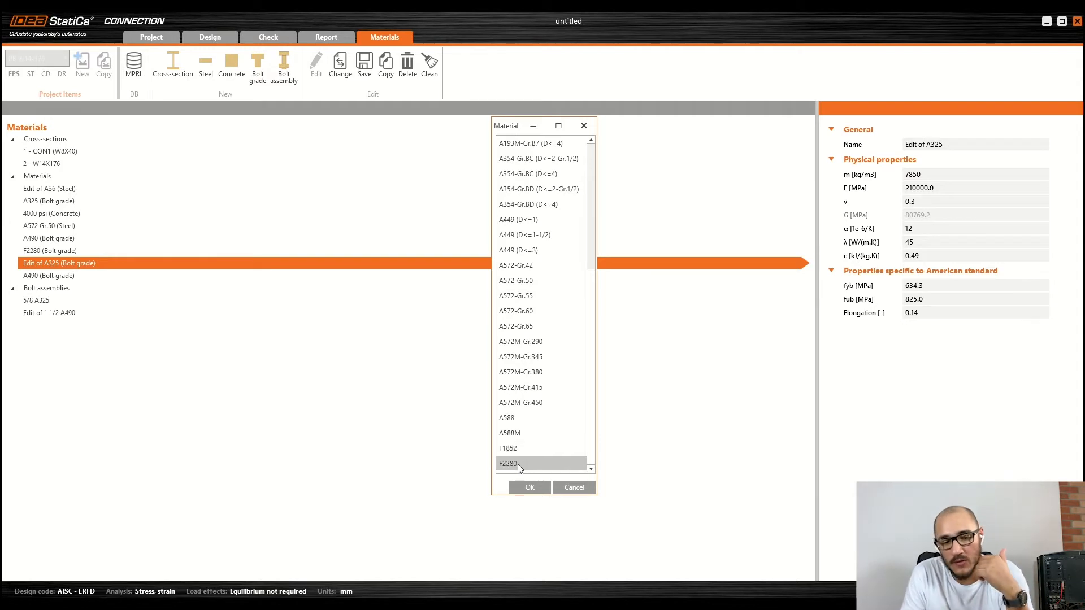
pyautogui.click(514, 448)
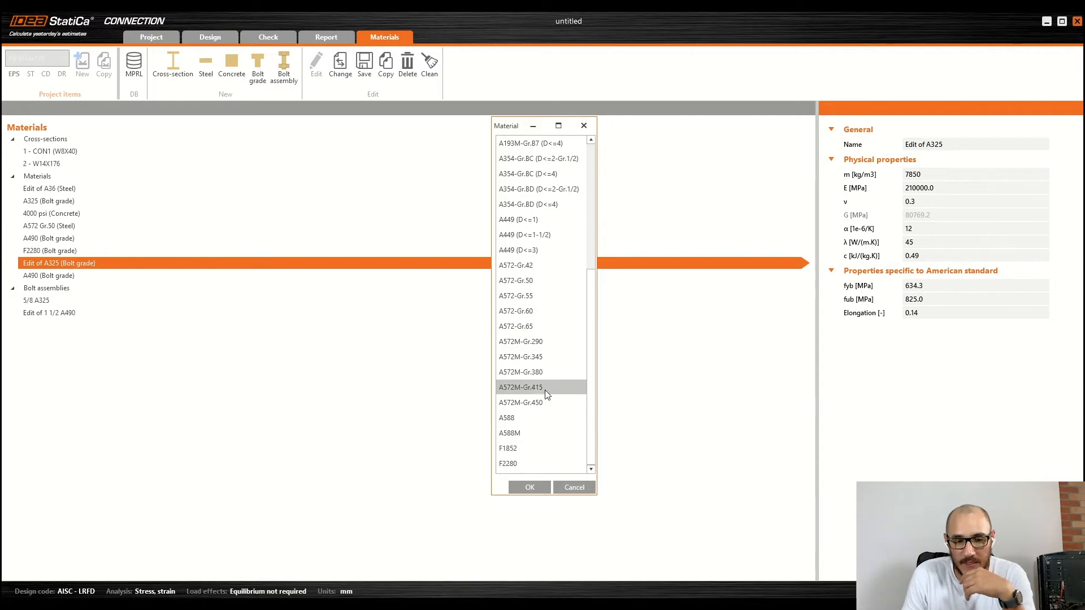
pyautogui.moveTo(589, 313); pyautogui.dragTo(591, 252)
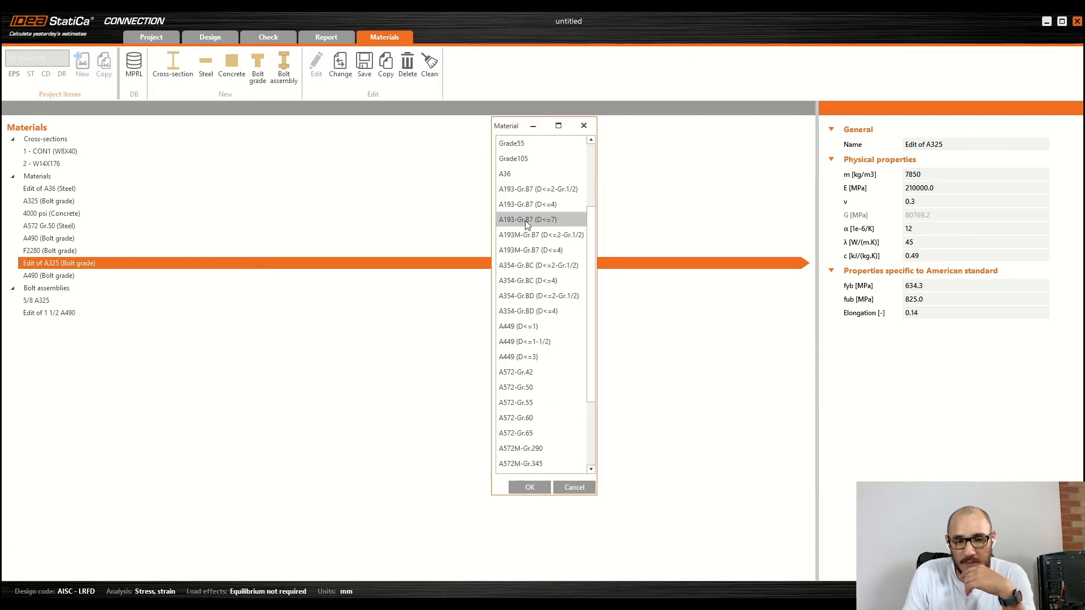
pyautogui.click(531, 487)
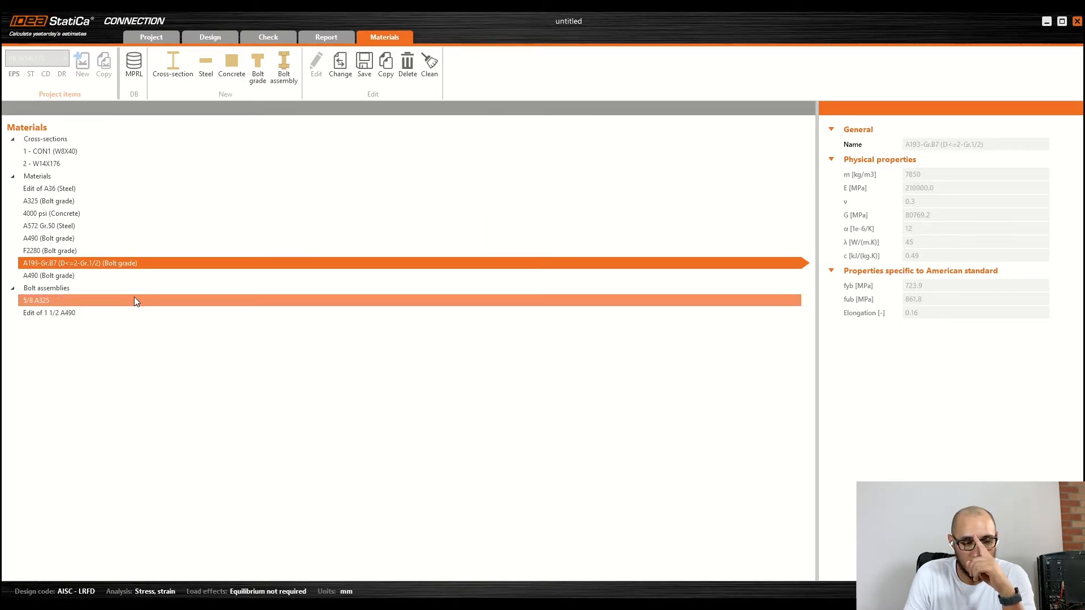
# Step: Duplicate the 5/8 A325 bolt assembly, make the copy editable and name it Barra B7
pyautogui.click(50, 303)
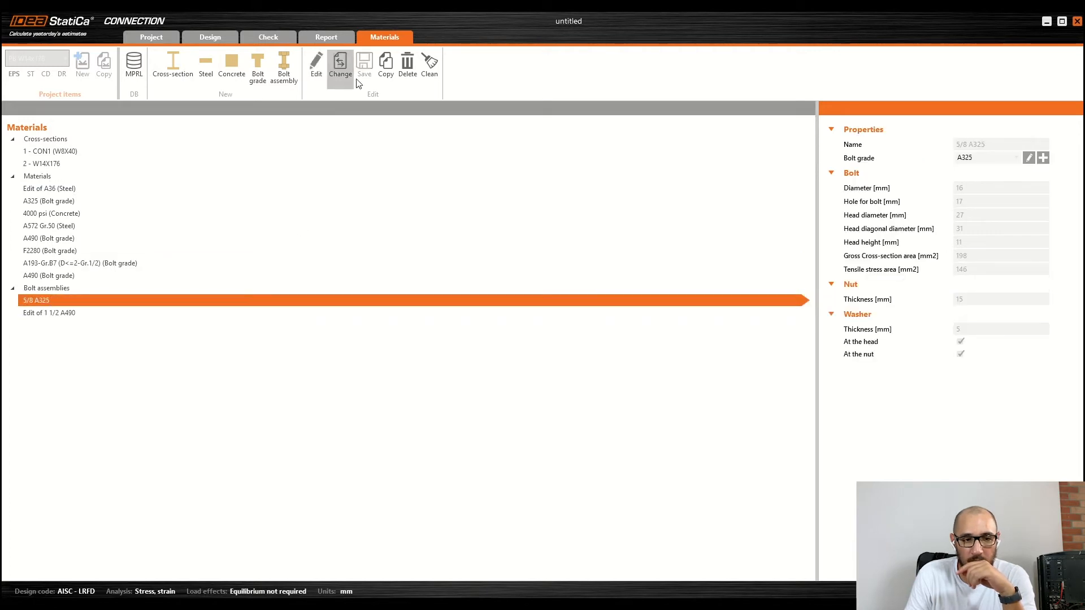
pyautogui.click(386, 65)
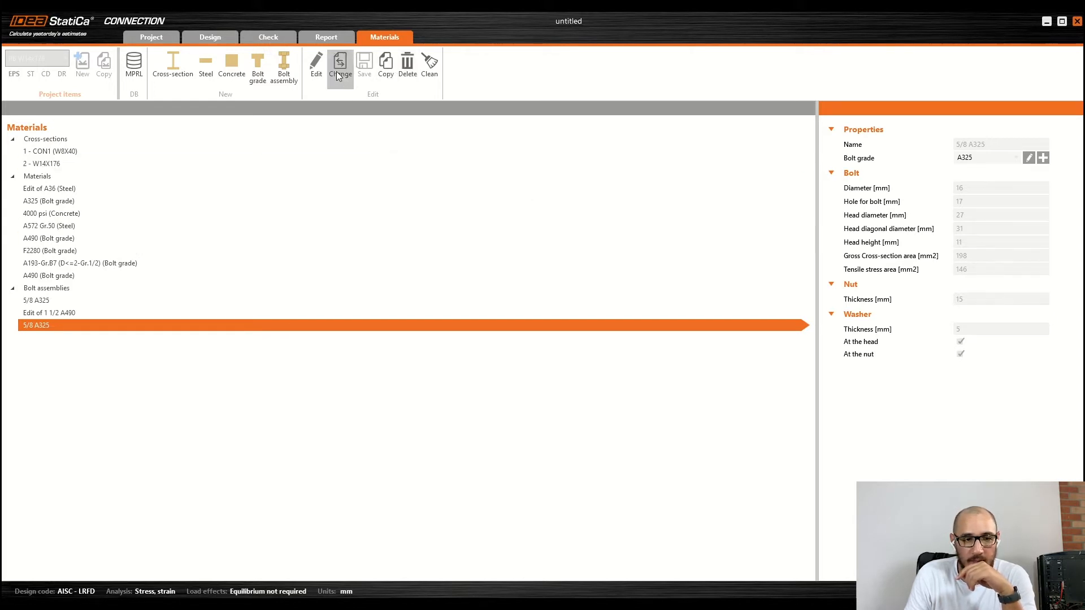
pyautogui.click(316, 63)
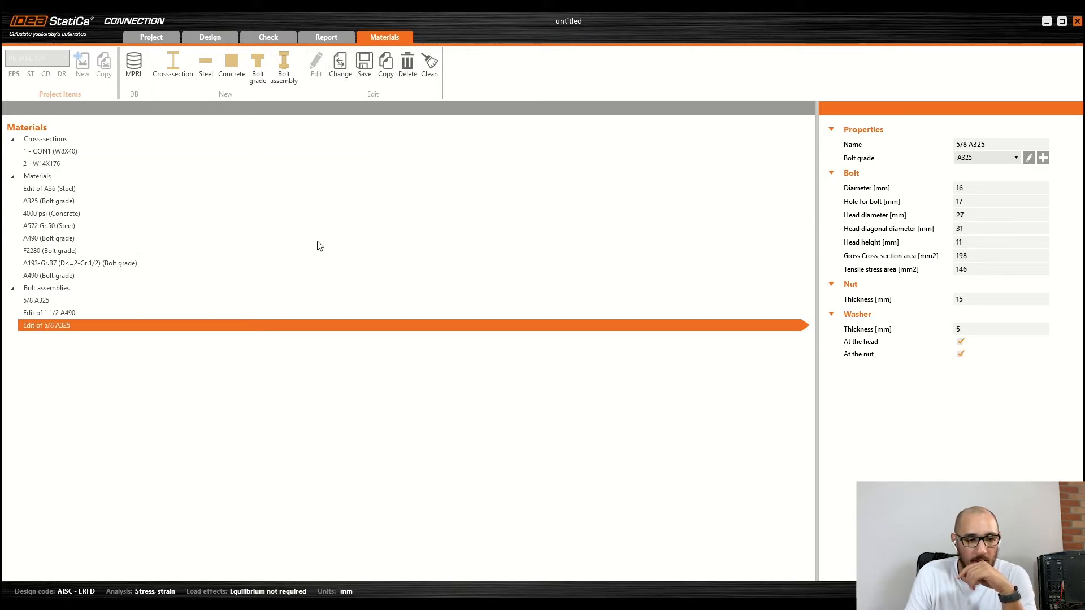
pyautogui.click(993, 145)
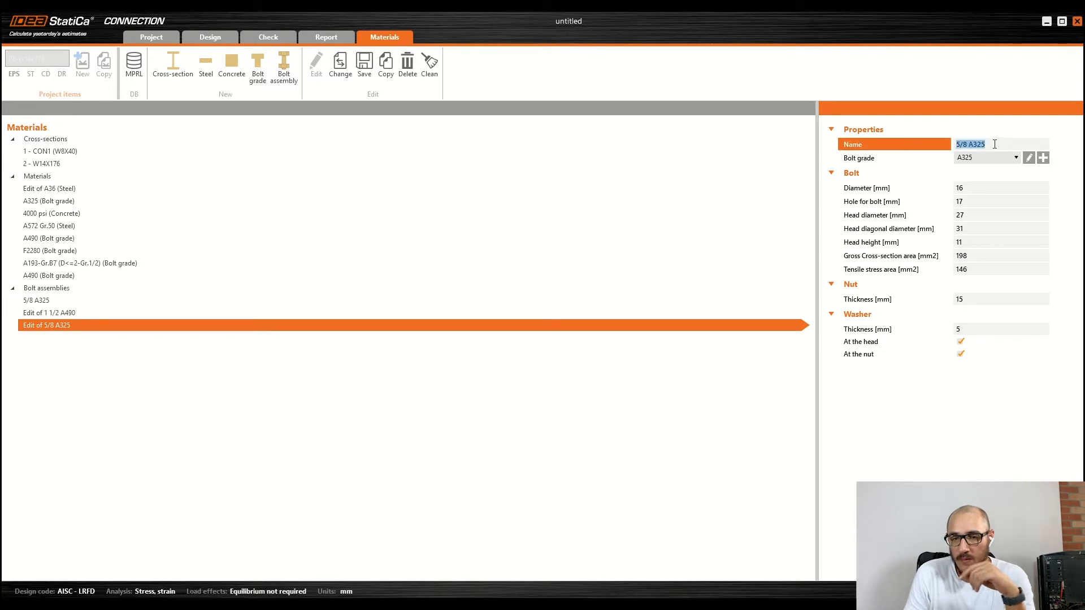
pyautogui.write('BA')
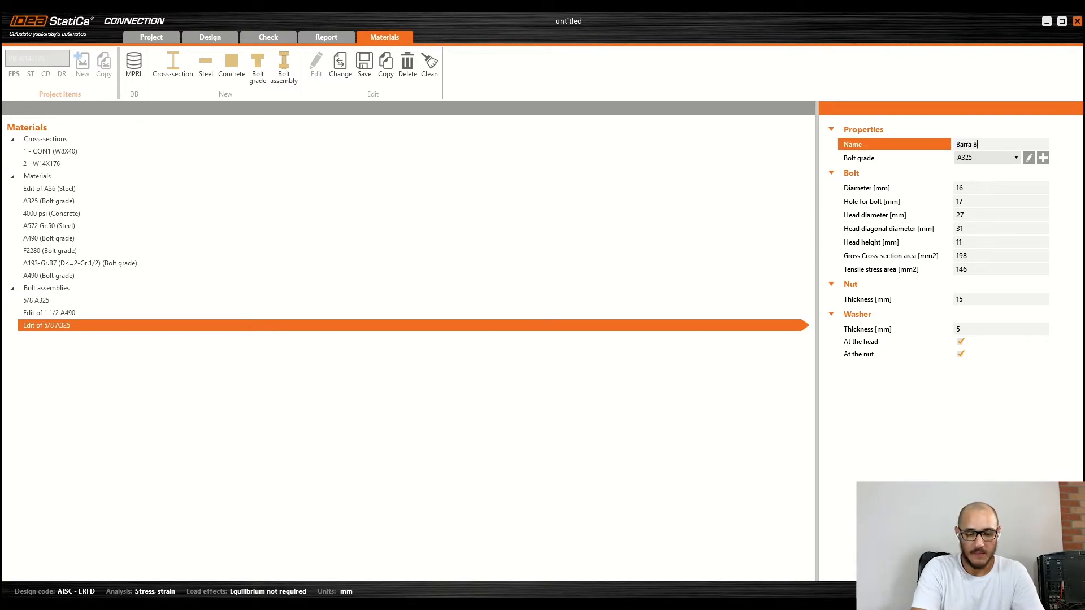
# Step: Set the Barra B7 assembly's bolt grade to A193-Gr.B7 (D<=2-Gr.1/2) and try a bolt diameter of 38 mm
pyautogui.click(983, 158)
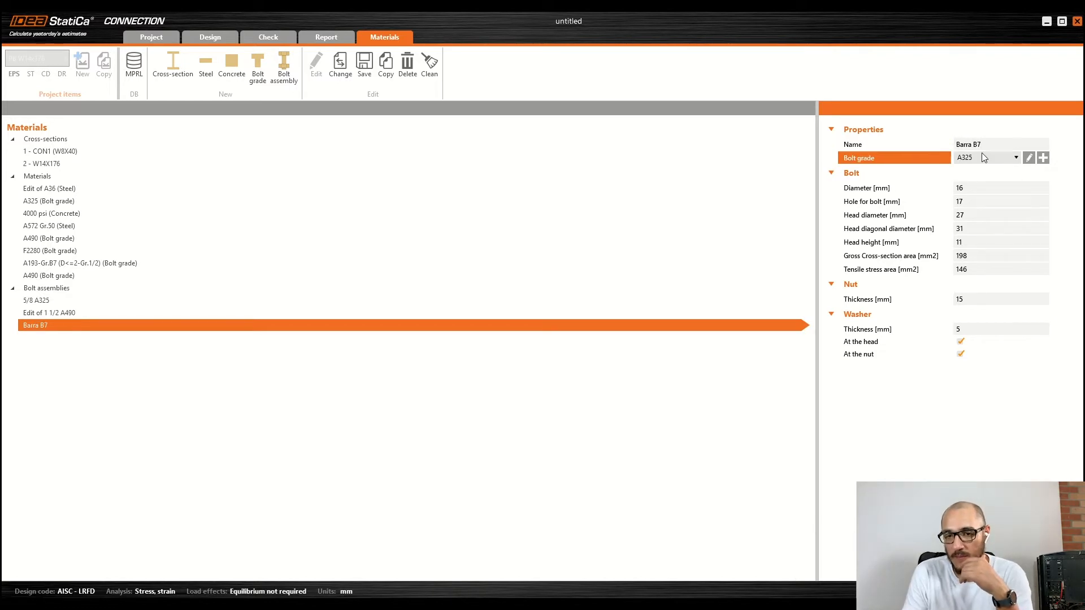
pyautogui.click(1016, 157)
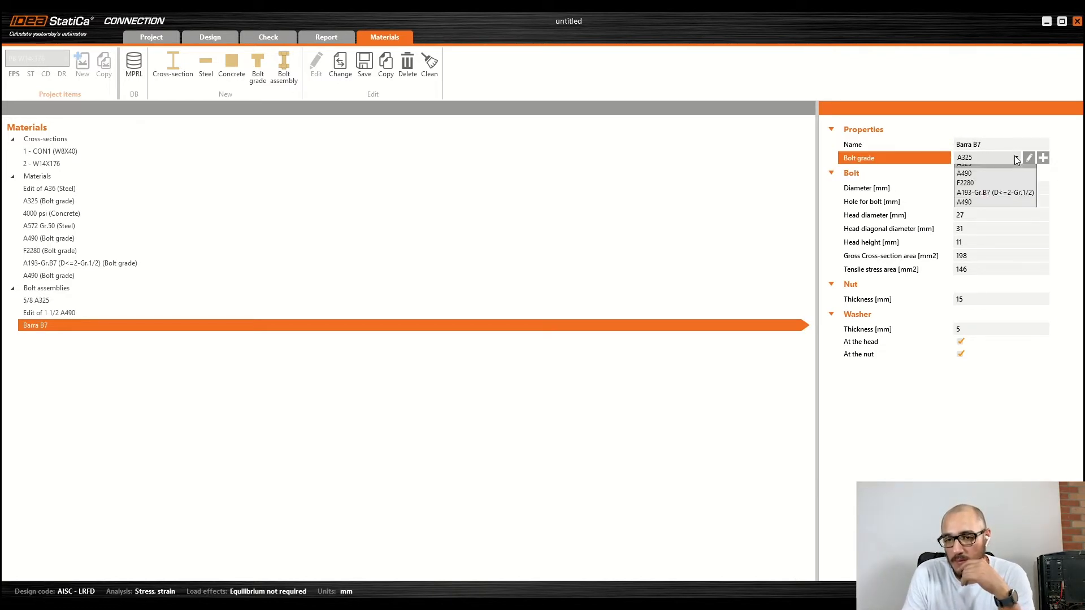
pyautogui.click(991, 198)
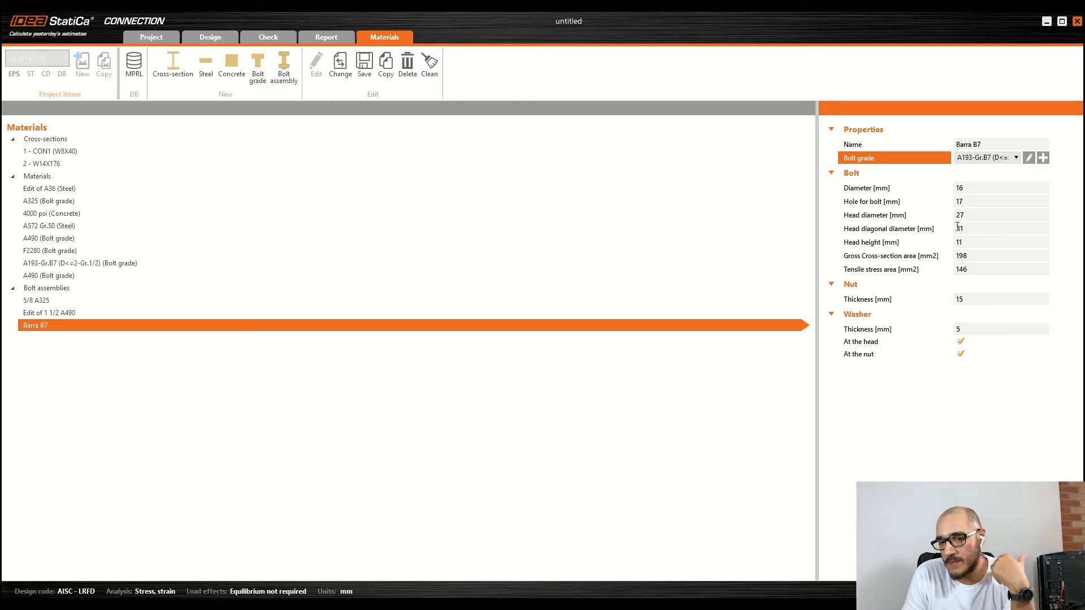
pyautogui.click(973, 192)
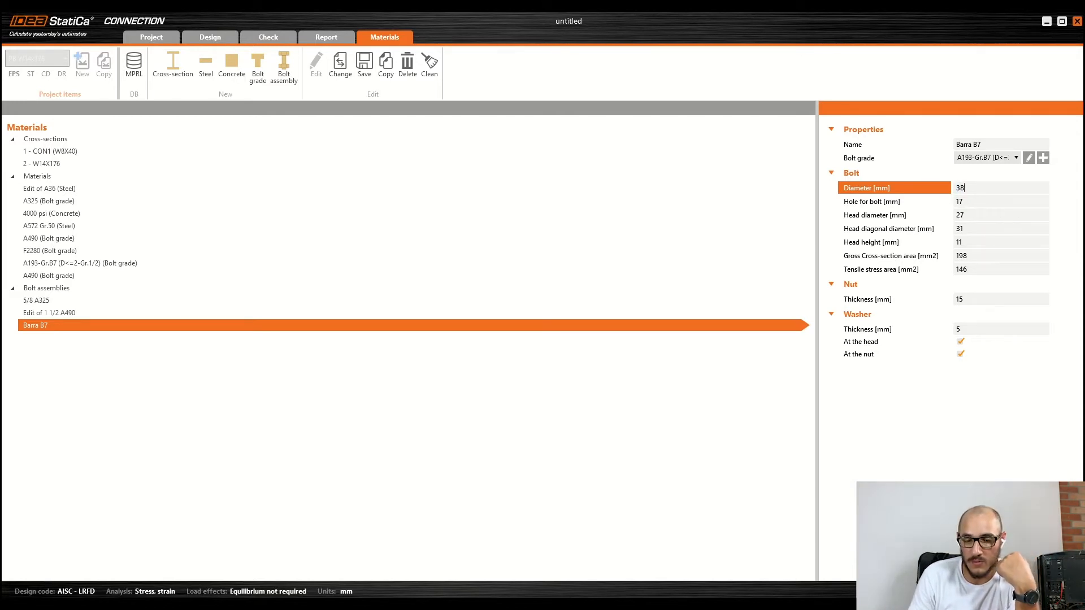
# Step: Convert 1.5 in to millimetres in the Mathcad worksheet calculos22, and return to the Barra B7 properties in IDEA StatiCa
pyautogui.hotkey('alt', 'Tab')
pyautogui.click(611, 461)
pyautogui.write('1.5in=m')
pyautogui.click(613, 466)
pyautogui.hotkey('alt', 'Tab')
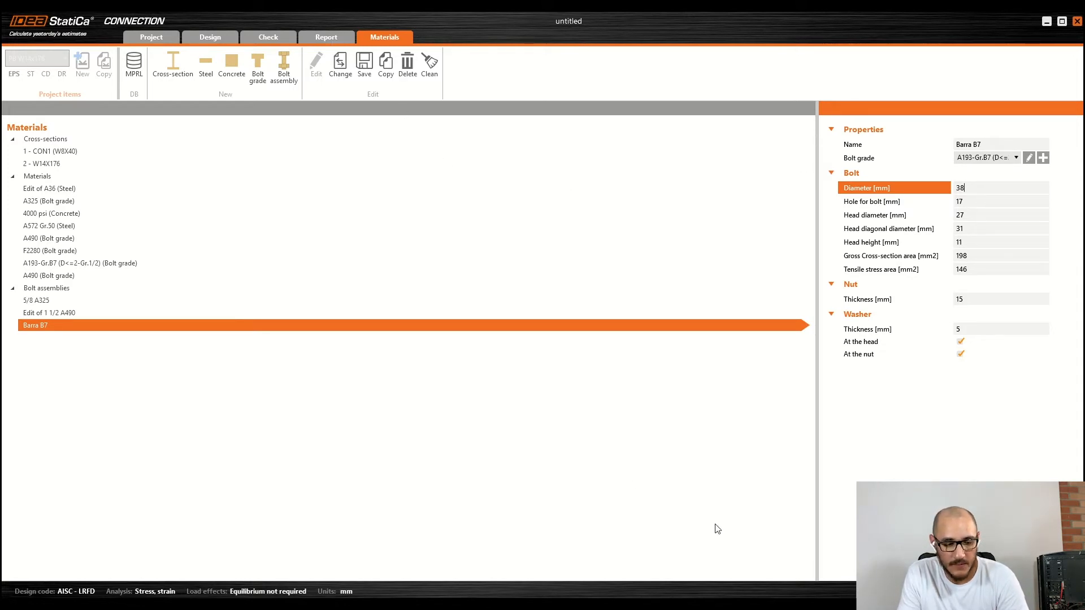
pyautogui.press('Escape')
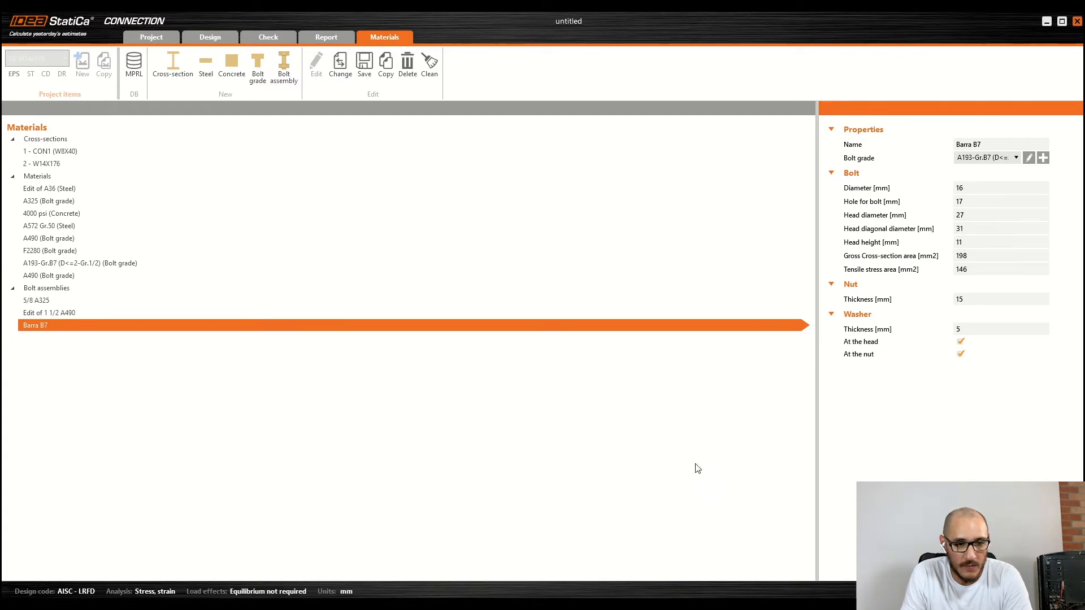
pyautogui.hotkey('alt', 'Tab')
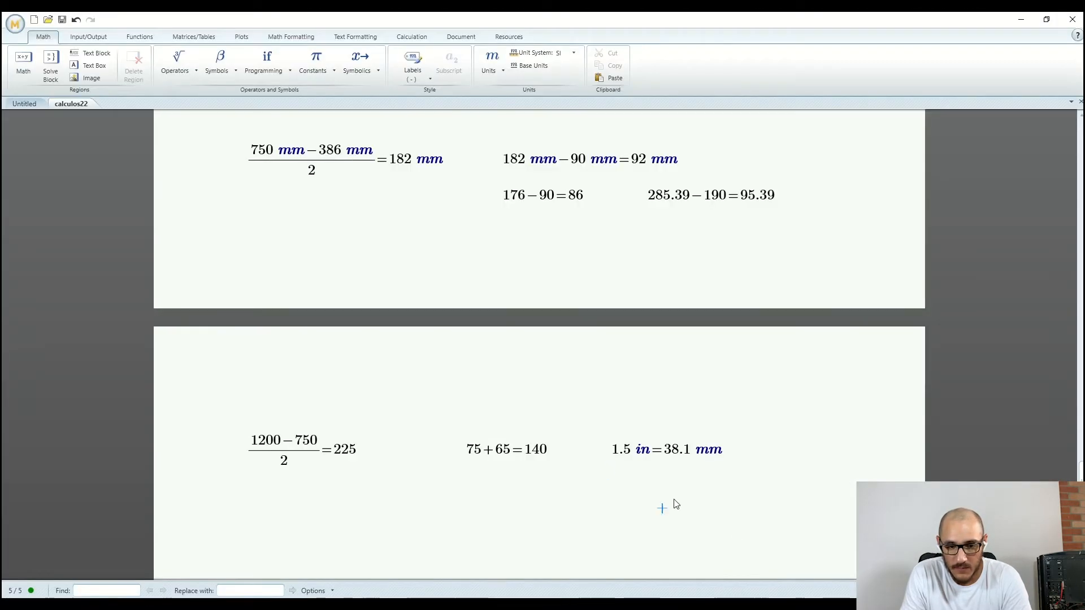
pyautogui.hotkey('alt', 'Tab')
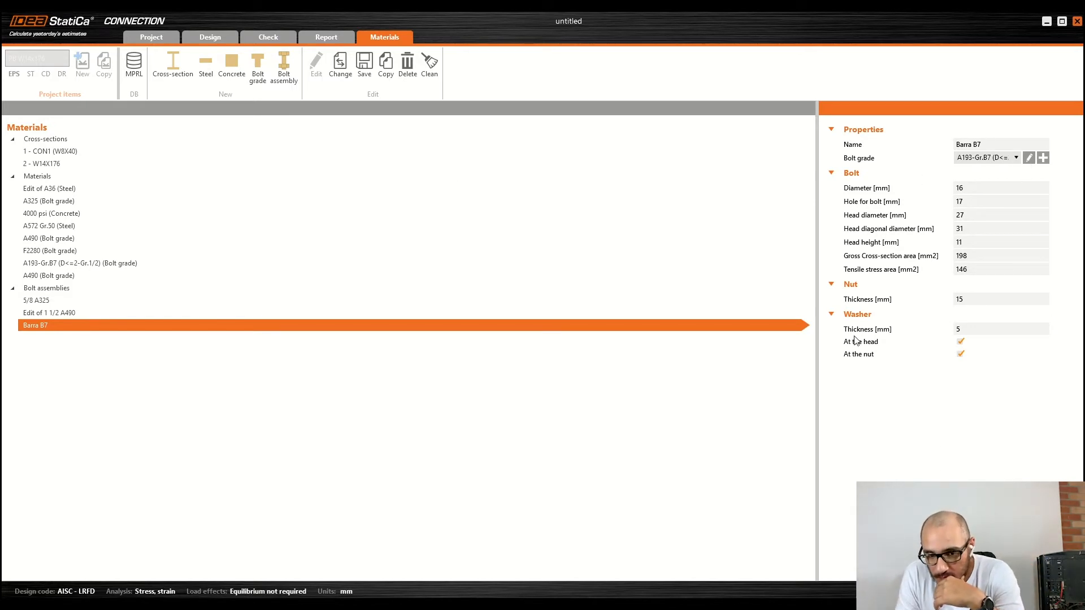
pyautogui.click(980, 192)
pyautogui.write('747777775')
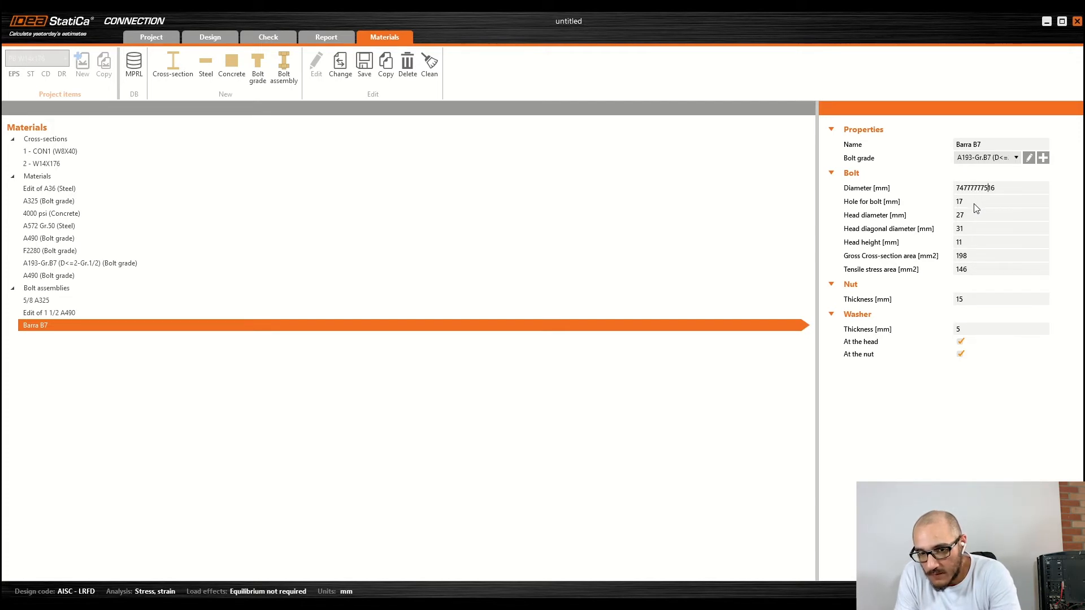
pyautogui.press('Tab')
pyautogui.press('Tab')
pyautogui.press('Tab')
pyautogui.press('Tab')
pyautogui.press('Tab')
pyautogui.press('Tab')
pyautogui.press('Tab')
pyautogui.press('Tab')
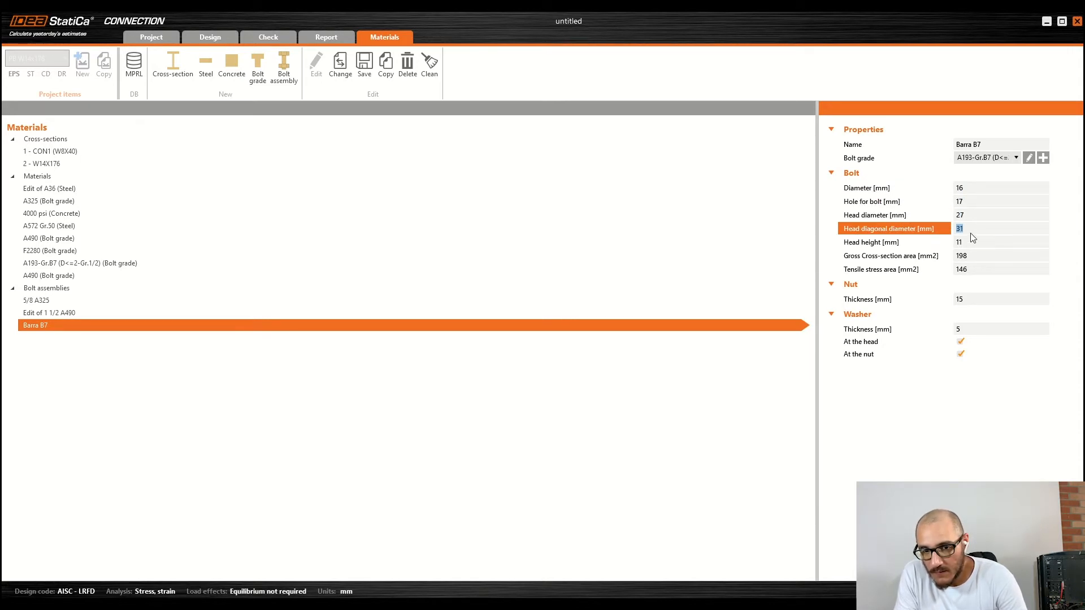
pyautogui.press('Tab')
pyautogui.press('Tab')
pyautogui.press('Tab')
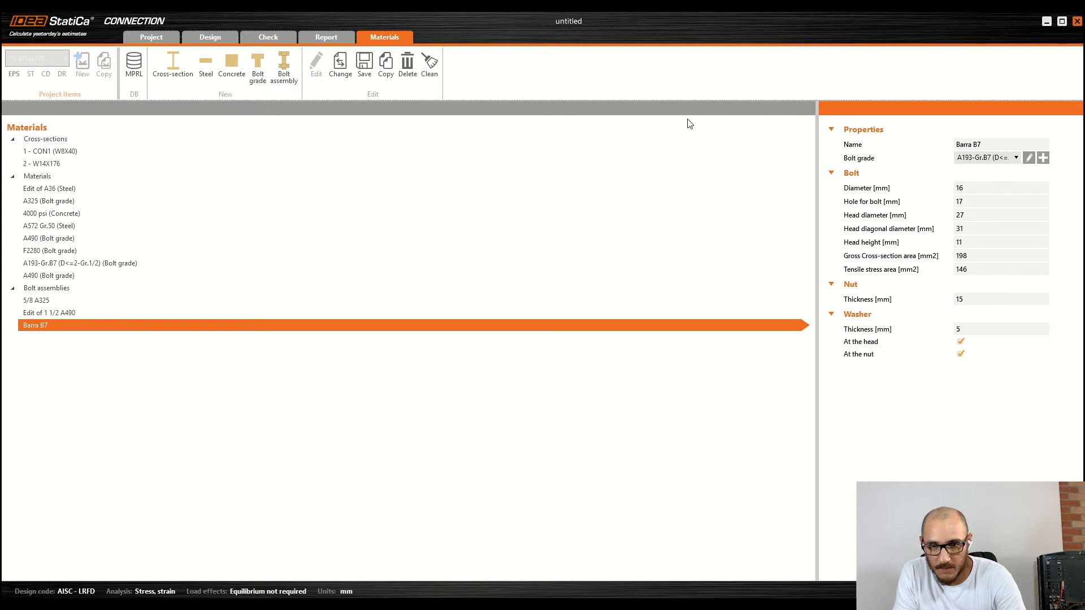
# Step: Find the hidden error message among the open windows, dismiss it and return to the Barra B7 diameter in IDEA StatiCa
pyautogui.hotkey('alt', 'Tab')
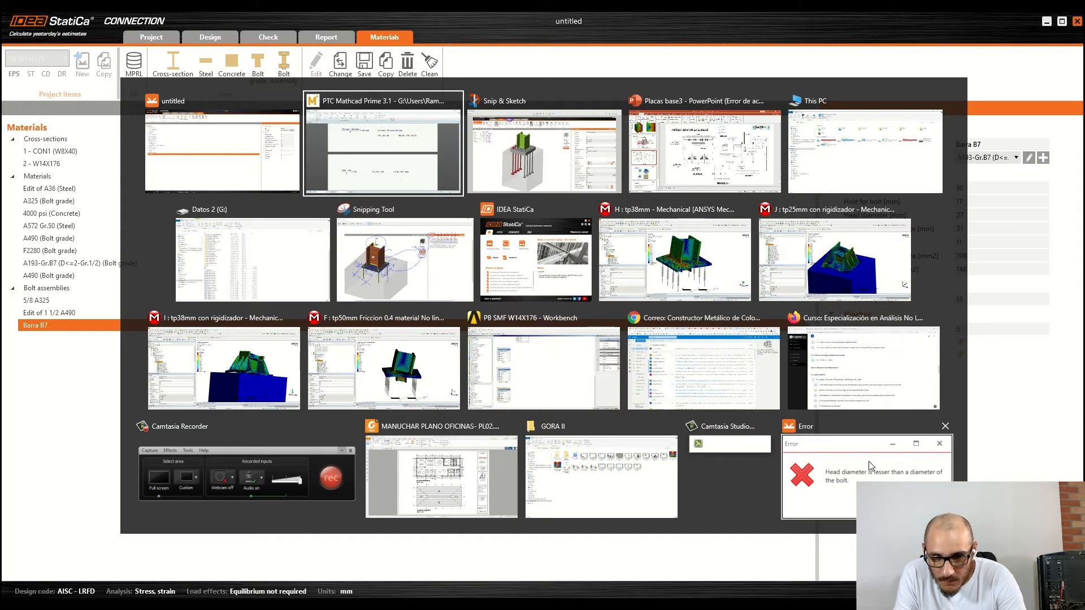
pyautogui.hotkey('alt', 'Tab')
pyautogui.press('Tab')
pyautogui.press('Tab')
pyautogui.press('Tab')
pyautogui.press('Tab')
pyautogui.press('Tab')
pyautogui.press('Tab')
pyautogui.press('Tab')
pyautogui.press('Tab')
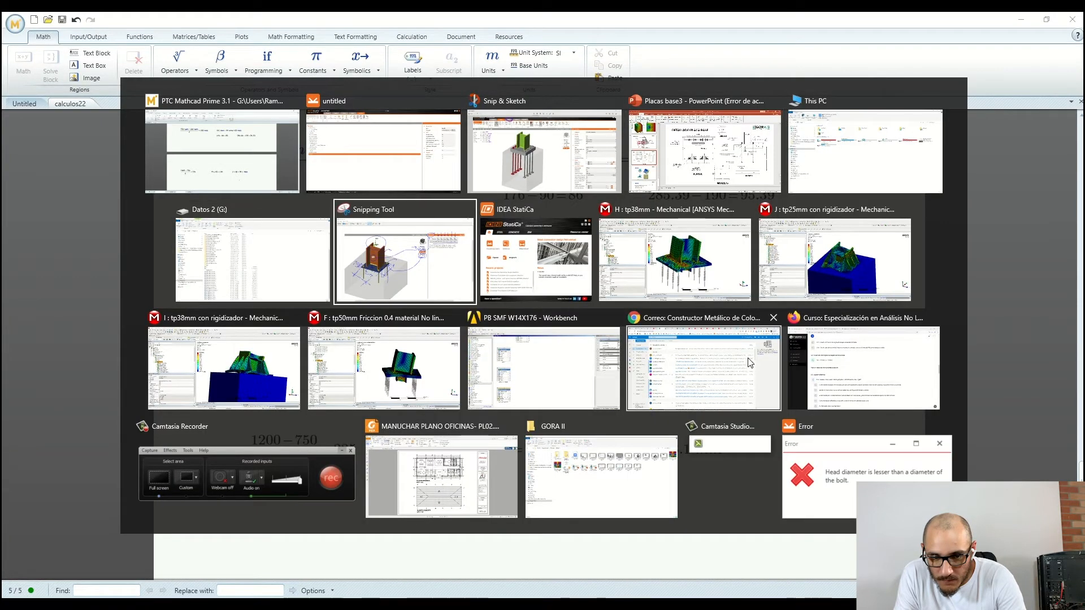
pyautogui.press('Tab')
pyautogui.press('Tab')
pyautogui.press('Tab')
pyautogui.press('Tab')
pyautogui.press('Tab')
pyautogui.press('Tab')
pyautogui.press('Tab')
pyautogui.press('Tab')
pyautogui.press('Tab')
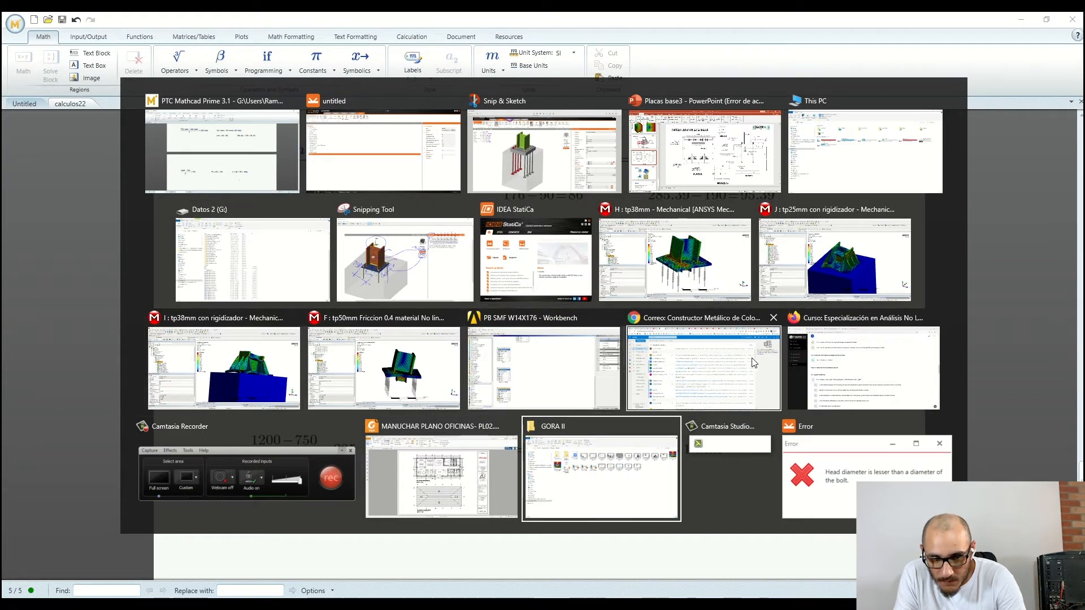
pyautogui.hotkey('alt', 'Tab')
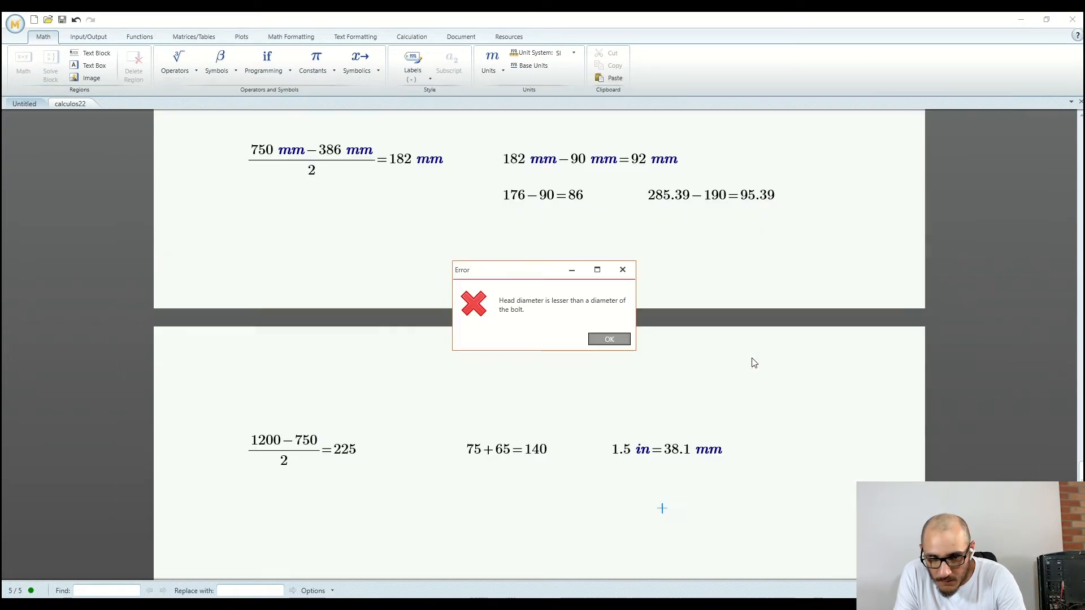
pyautogui.click(609, 340)
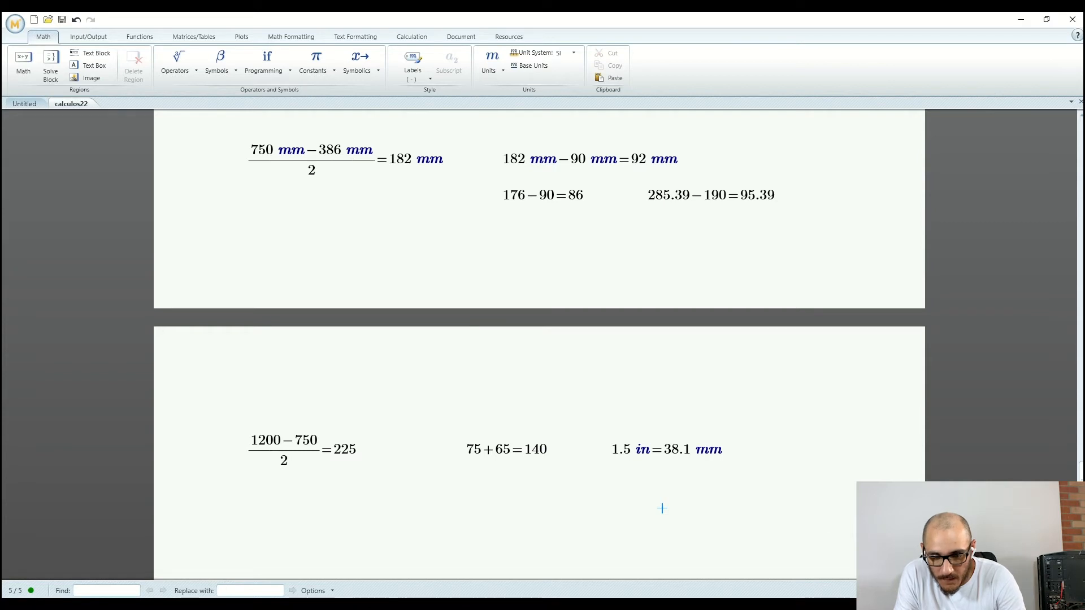
pyautogui.click(447, 606)
pyautogui.click(972, 188)
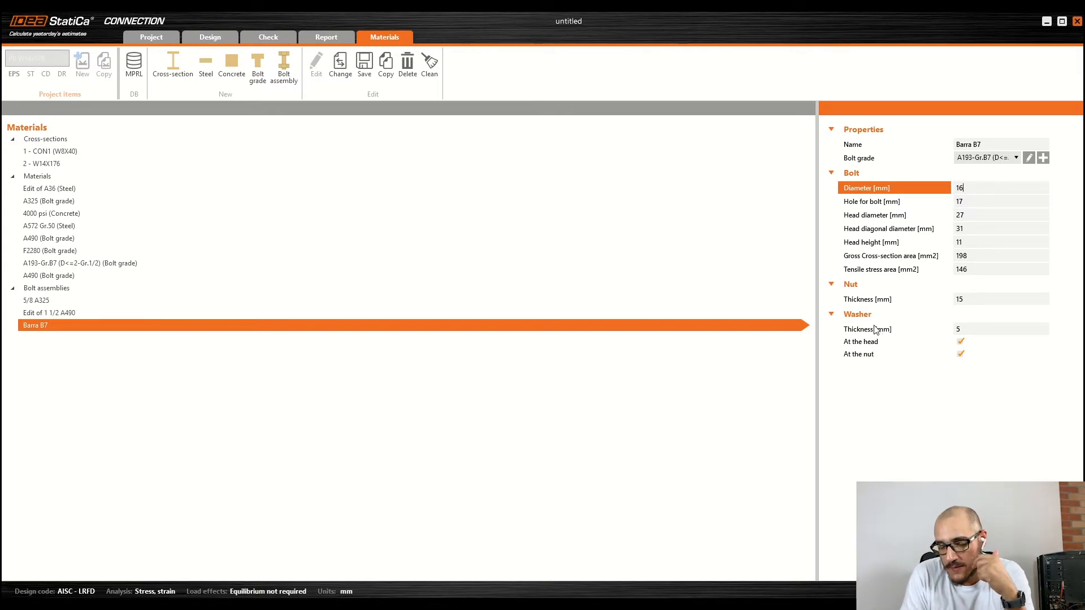
pyautogui.click(975, 193)
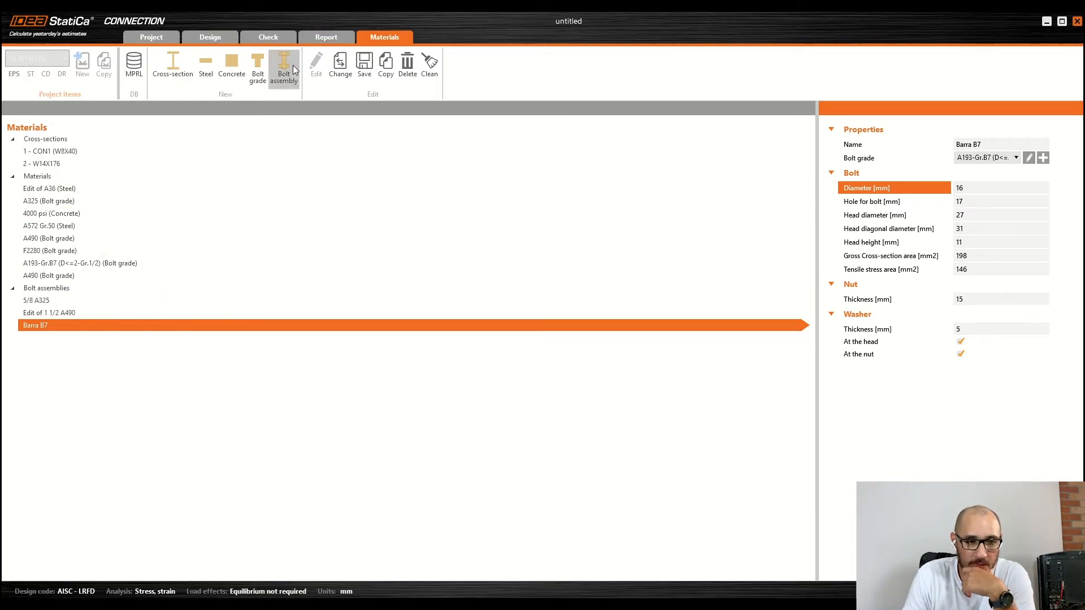
# Step: Return to the design of the base plate connection and calculate it
pyautogui.click(260, 36)
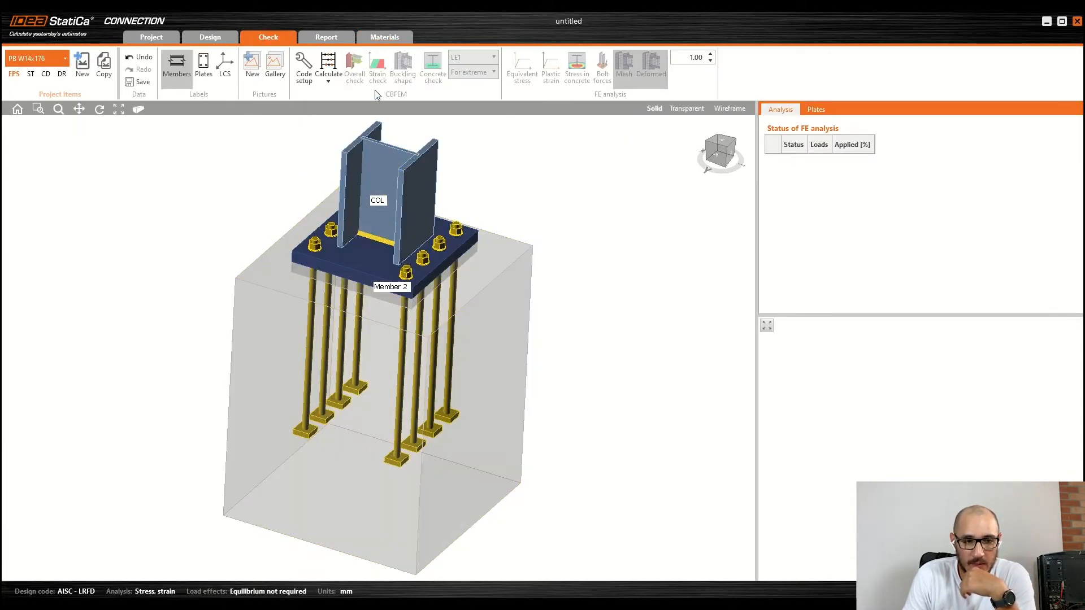
pyautogui.click(210, 38)
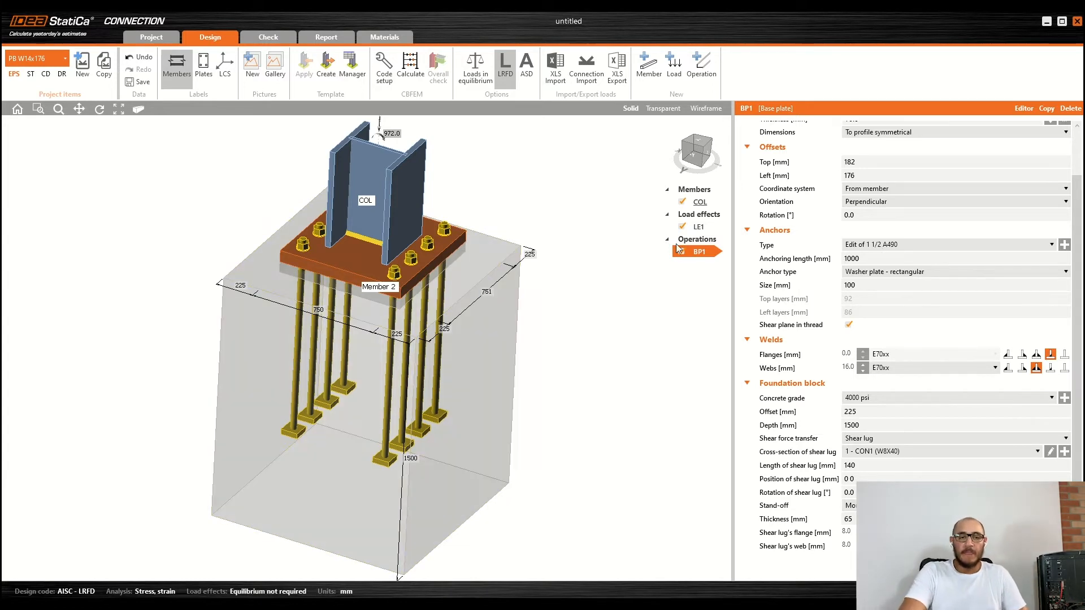
pyautogui.click(406, 72)
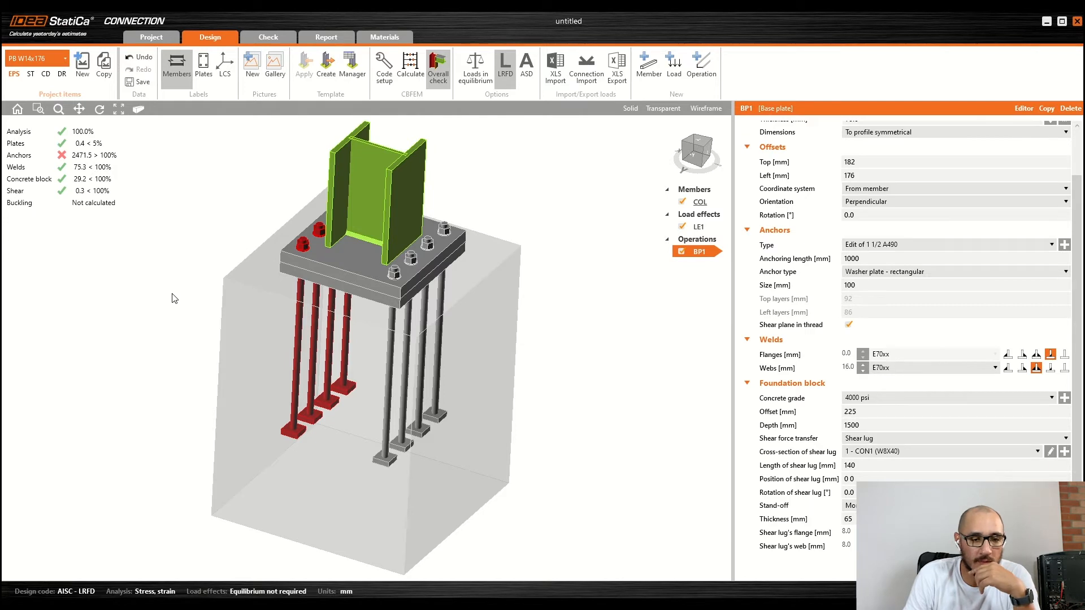
# Step: Display the anchor check results, expand the details of anchor A5 and enlarge the results area
pyautogui.moveTo(165, 303); pyautogui.dragTo(334, 287, button='right')
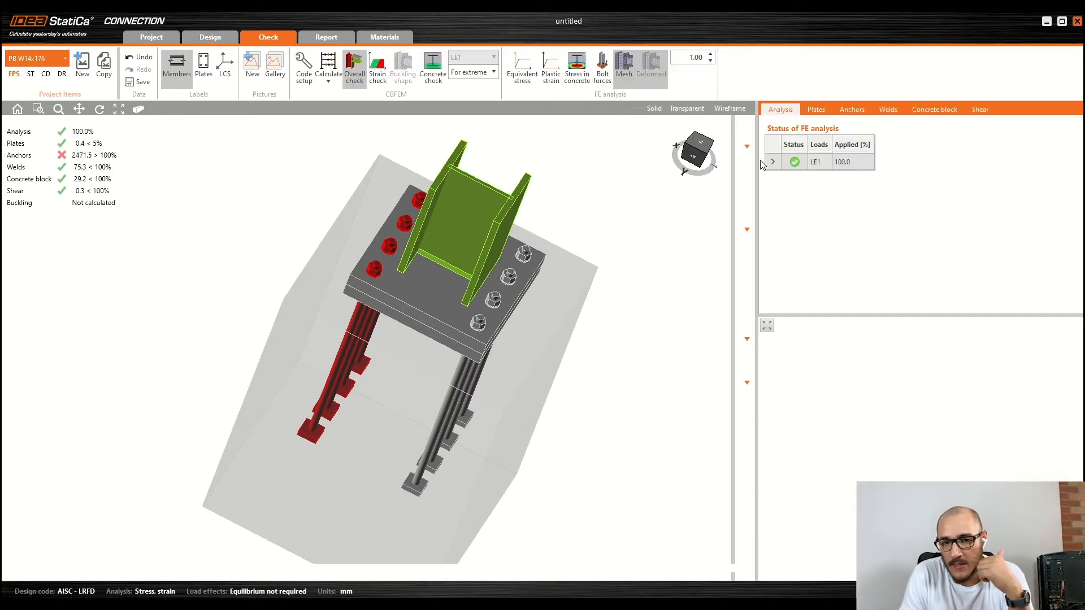
pyautogui.click(861, 111)
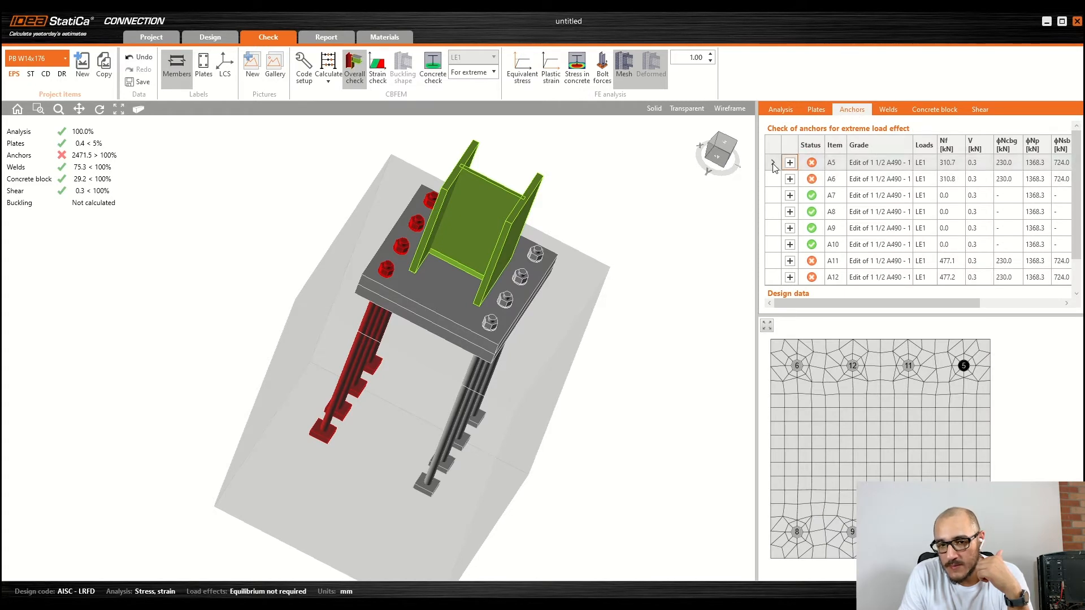
pyautogui.click(790, 162)
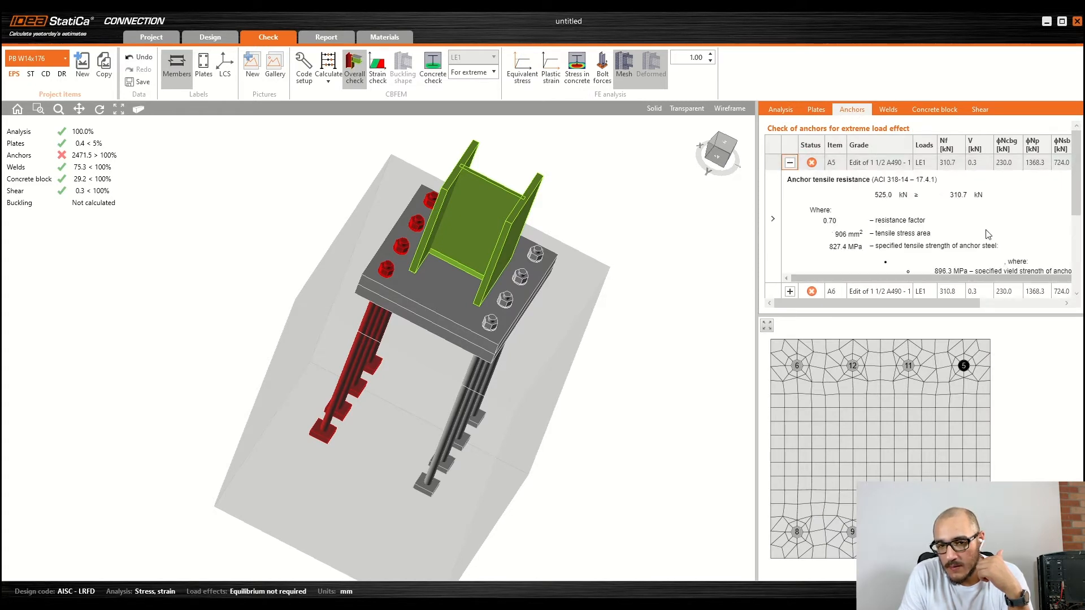
pyautogui.moveTo(758, 229); pyautogui.dragTo(607, 261)
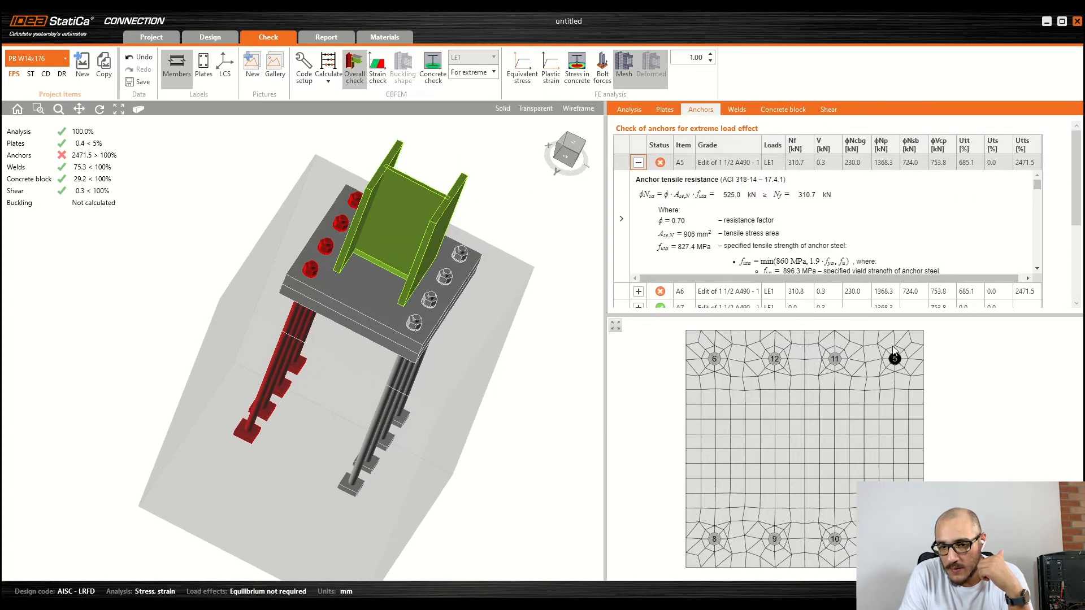
pyautogui.moveTo(975, 313); pyautogui.dragTo(961, 440)
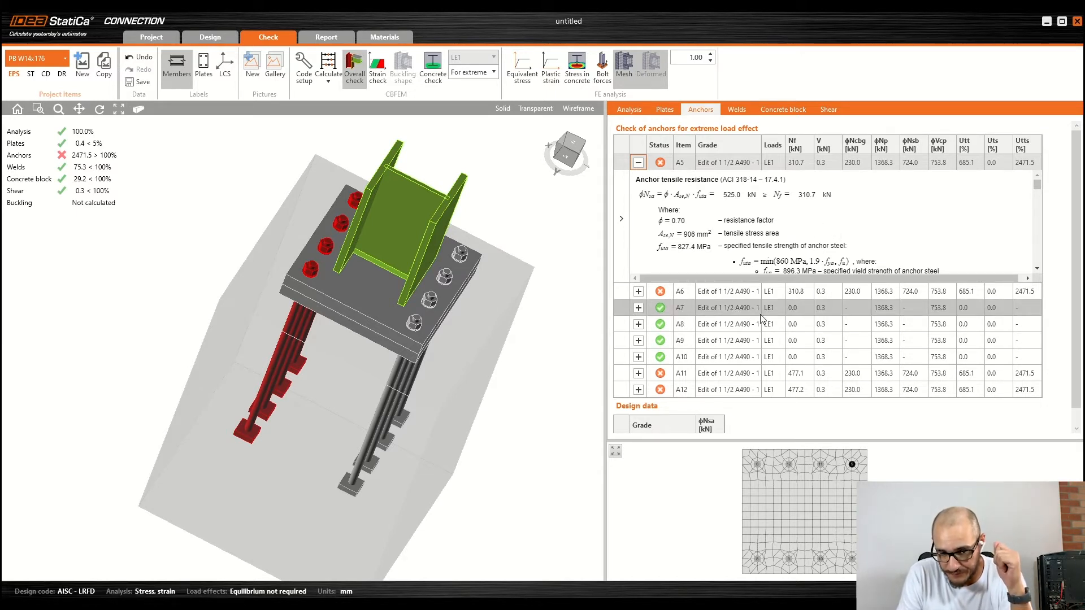
# Step: Compare the detailed tensile resistance checks of anchors A7, A6 and A11
pyautogui.click(707, 309)
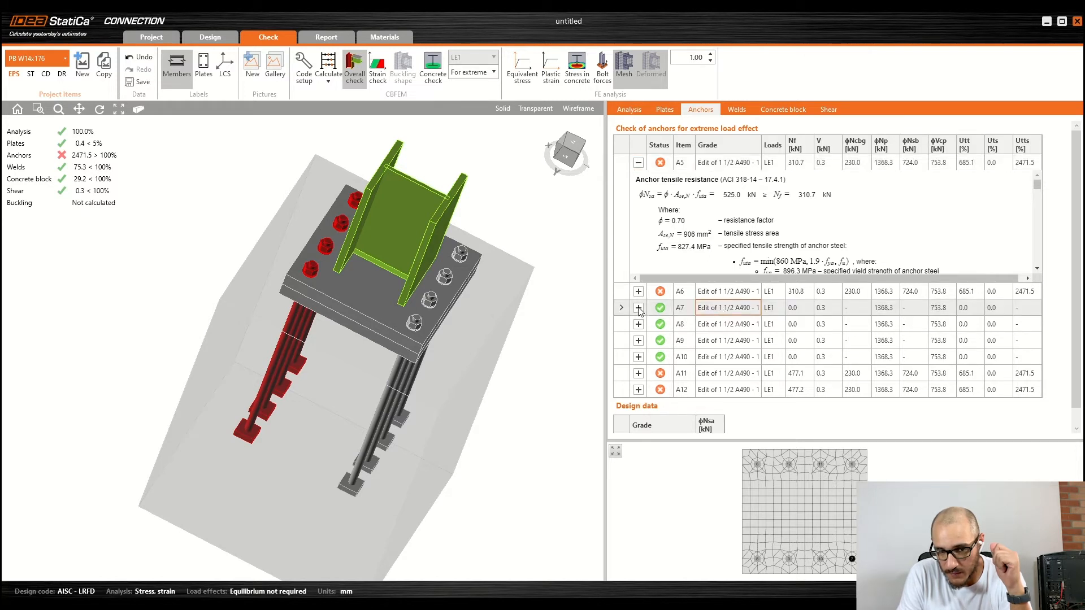
pyautogui.click(638, 308)
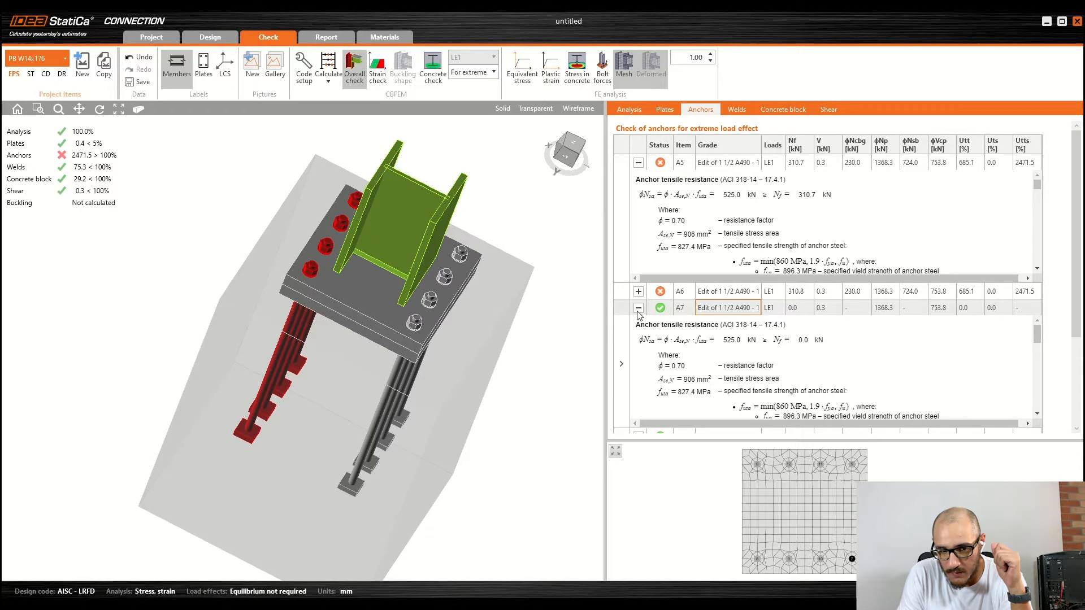
pyautogui.click(638, 310)
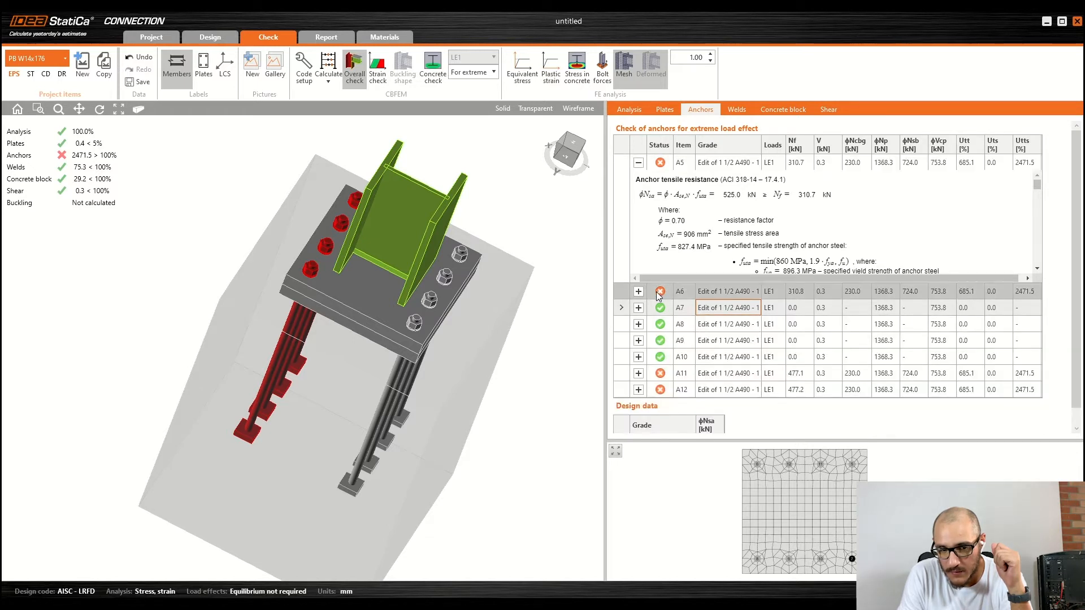
pyautogui.click(638, 292)
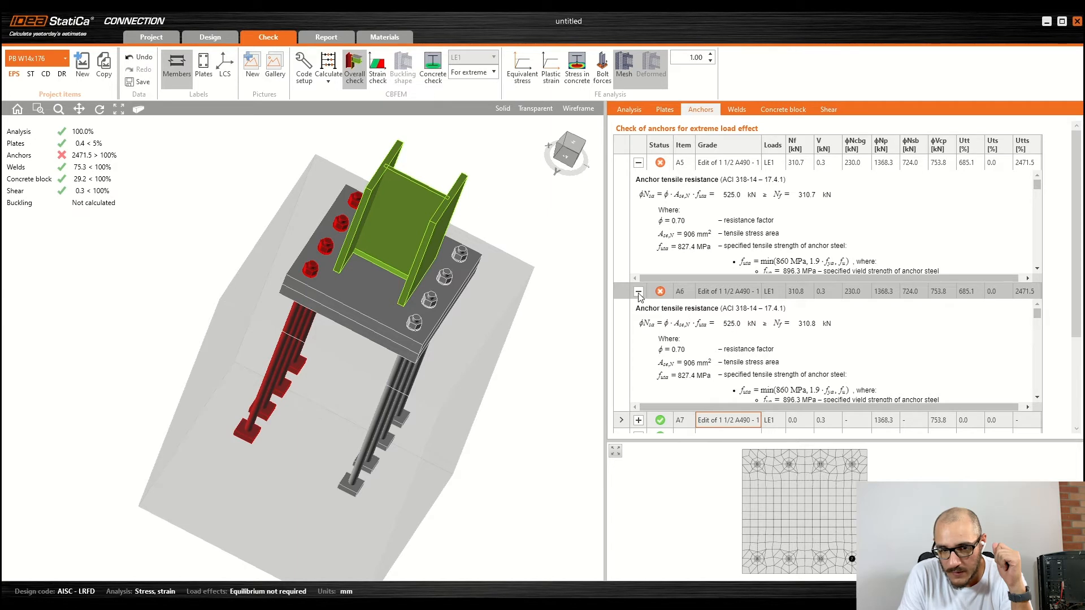
pyautogui.click(638, 291)
pyautogui.click(638, 355)
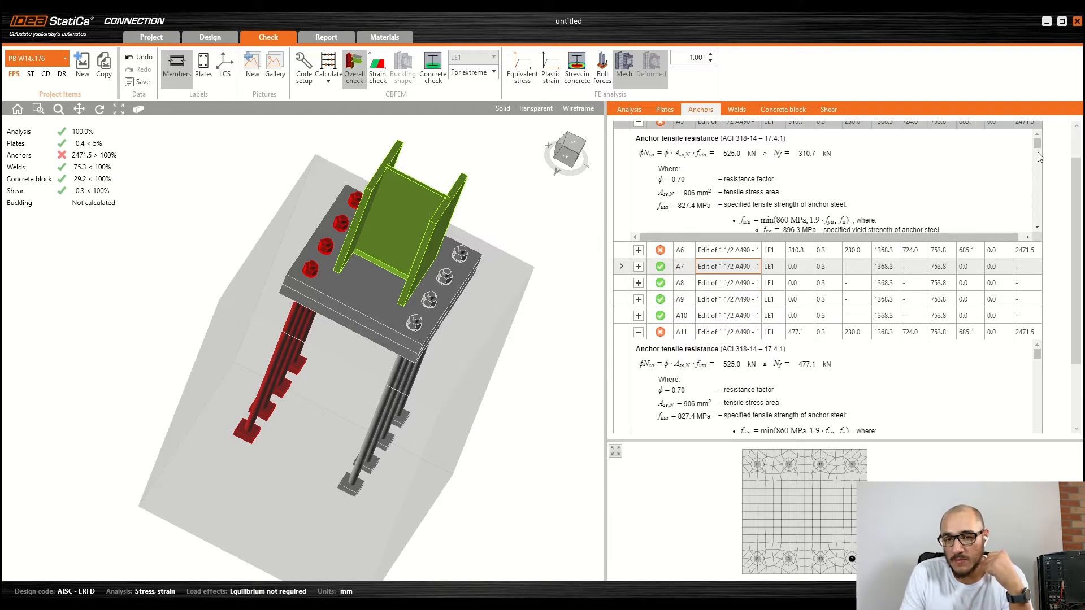
# Step: Read through anchor A5's concrete breakout, pullout and pryout resistance checks
pyautogui.moveTo(1037, 146); pyautogui.dragTo(1036, 154)
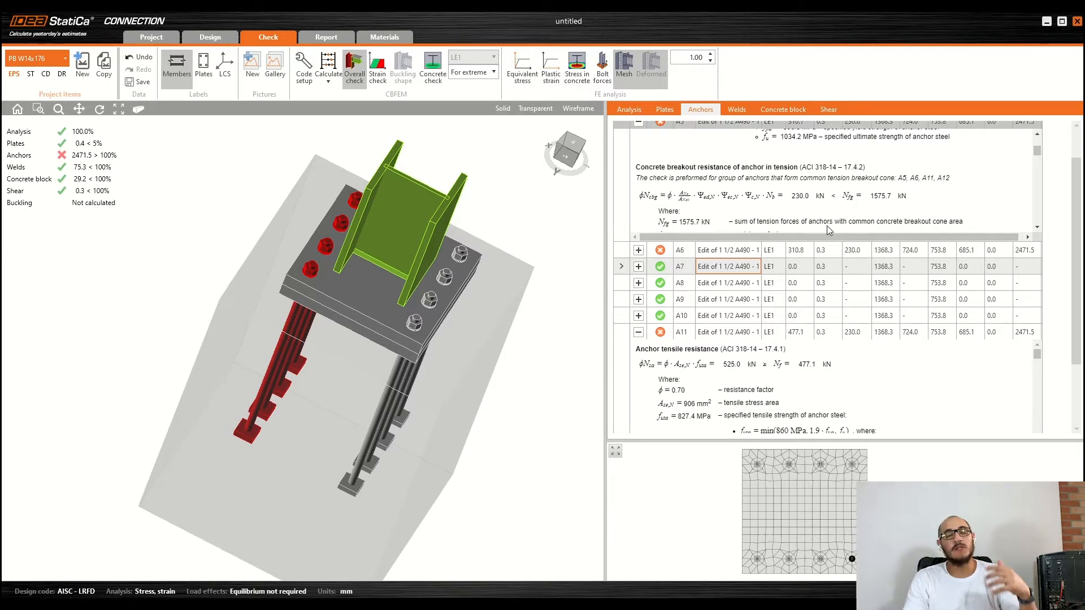
pyautogui.moveTo(1036, 152); pyautogui.dragTo(1034, 180)
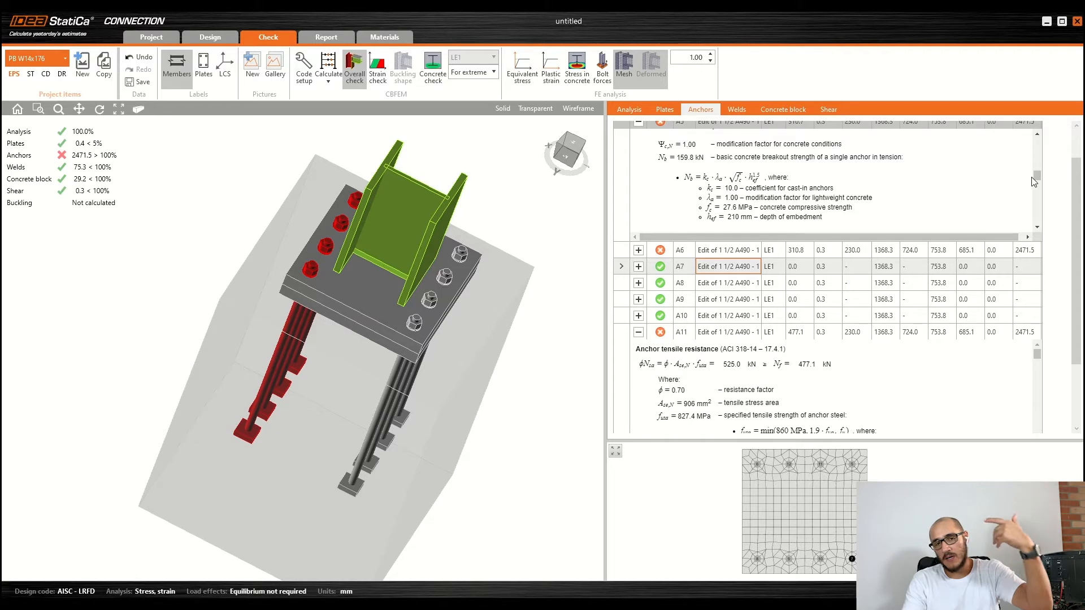
pyautogui.moveTo(1037, 179); pyautogui.dragTo(1038, 188)
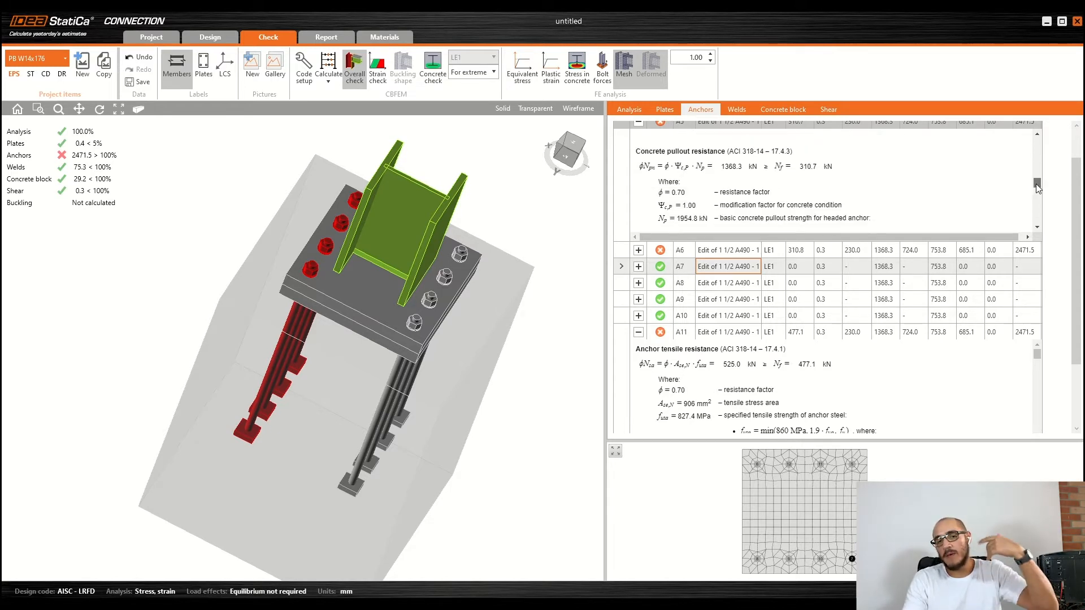
pyautogui.moveTo(1038, 188); pyautogui.dragTo(1037, 213)
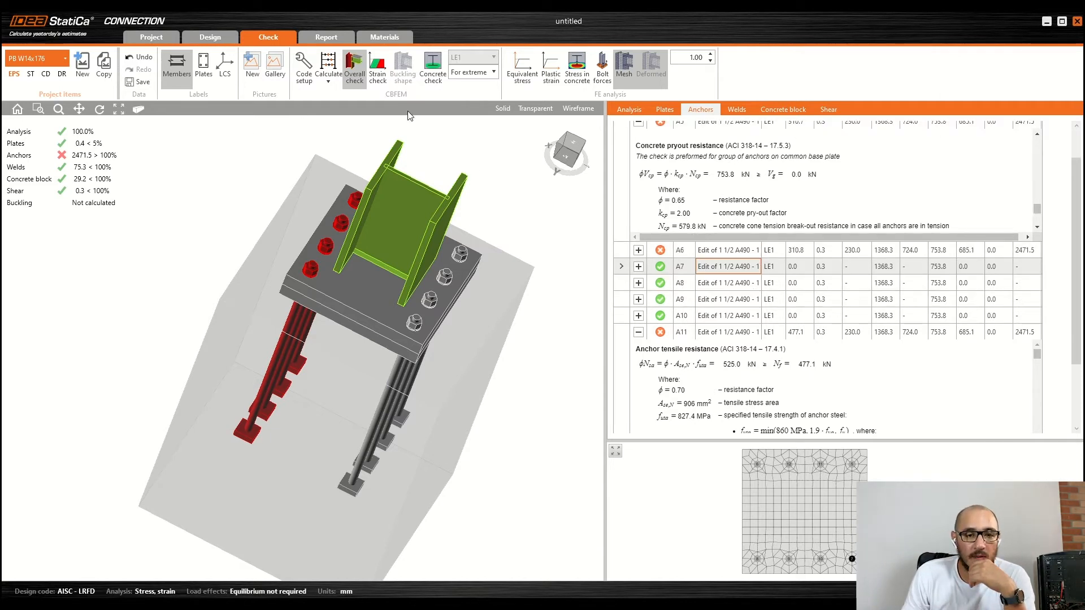
# Step: Turn off the concrete breakout resistance check in the code and calculation settings and recalculate the connection
pyautogui.click(304, 69)
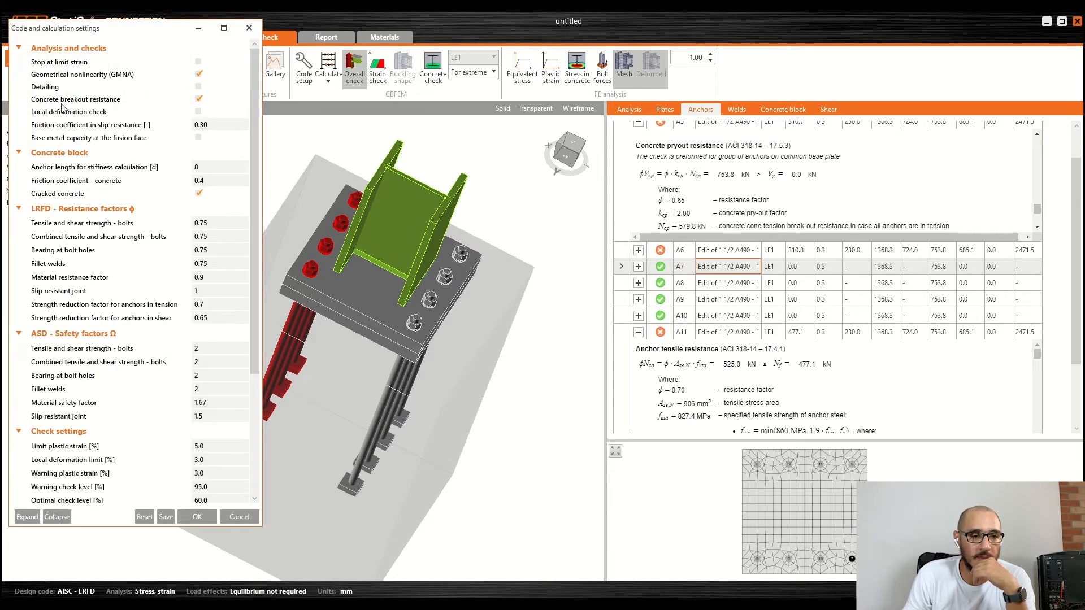
pyautogui.click(197, 103)
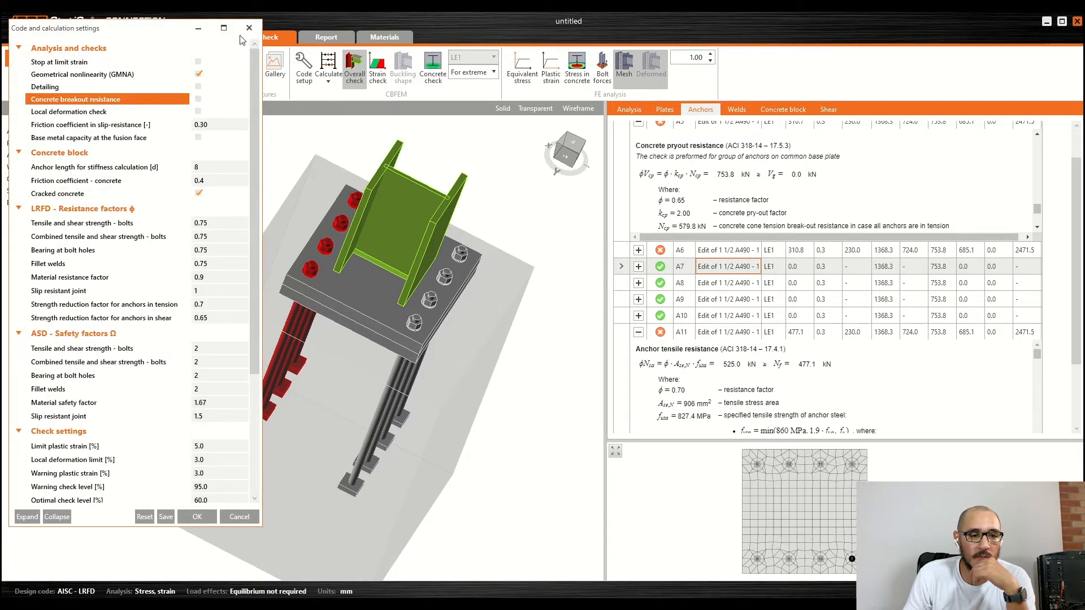
pyautogui.click(195, 517)
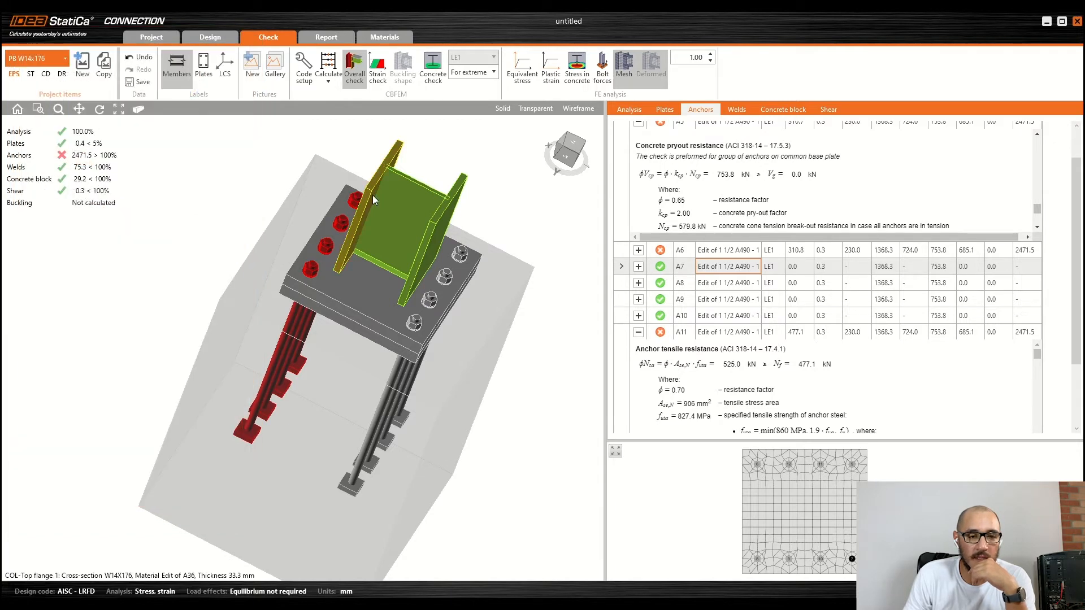
pyautogui.click(333, 75)
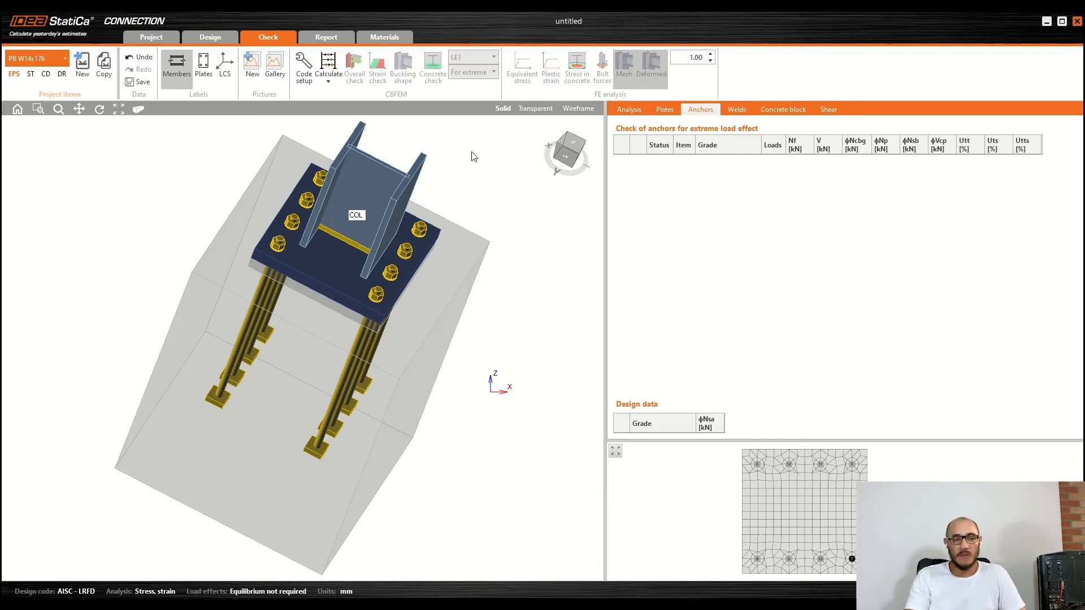
pyautogui.moveTo(351, 239); pyautogui.dragTo(335, 224, button='middle')
pyautogui.moveTo(315, 277); pyautogui.dragTo(270, 287, button='middle')
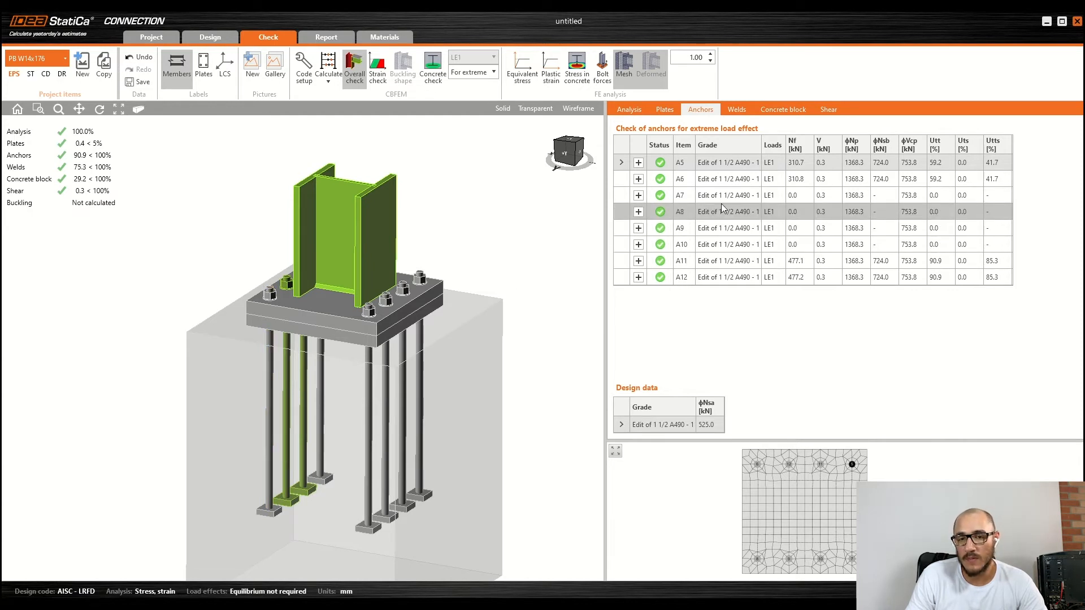
# Step: Compare the detailed tensile resistance checks of anchors A6 and A11, then display the stress in the concrete
pyautogui.click(638, 178)
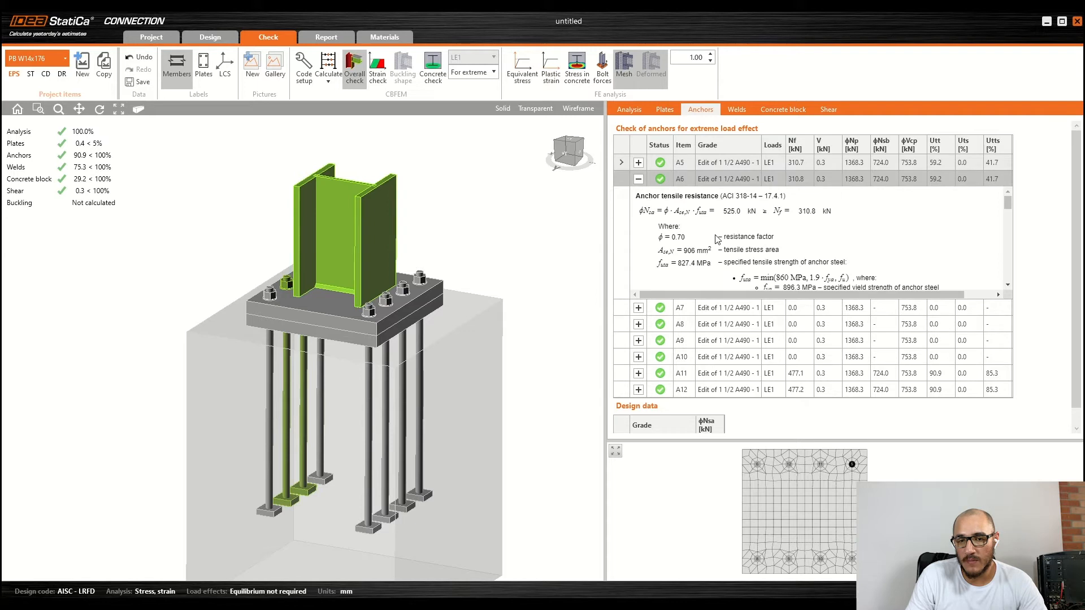
pyautogui.click(638, 164)
pyautogui.click(638, 179)
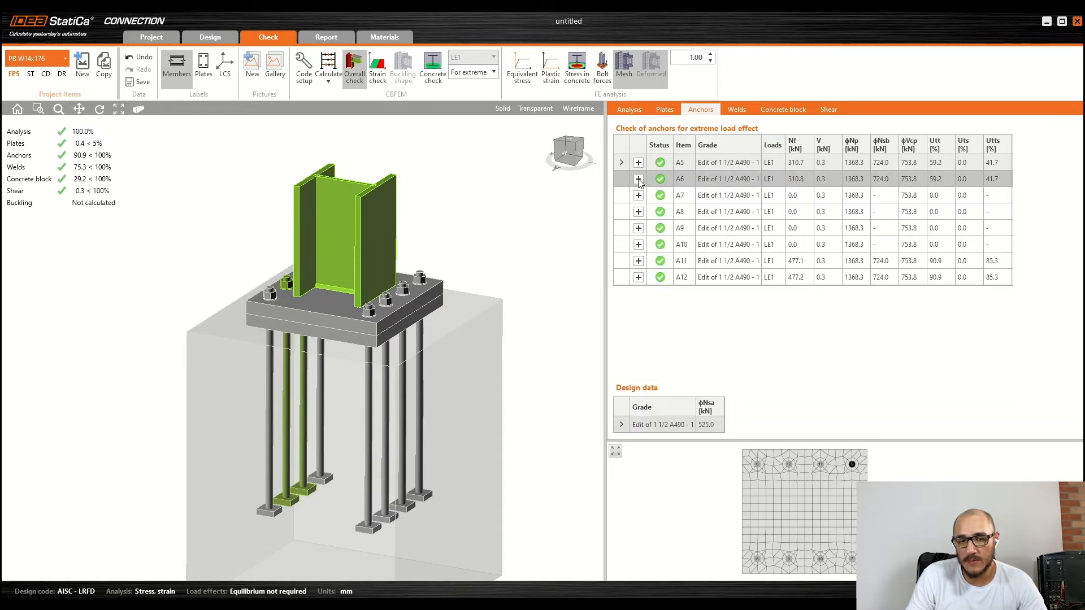
pyautogui.click(638, 261)
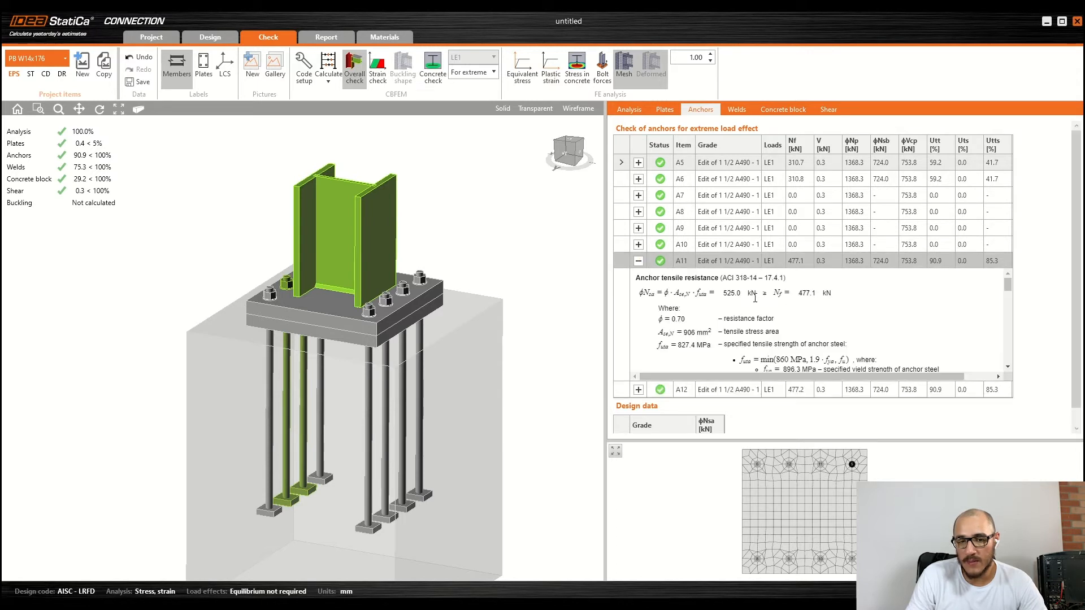
pyautogui.moveTo(799, 294); pyautogui.dragTo(812, 293)
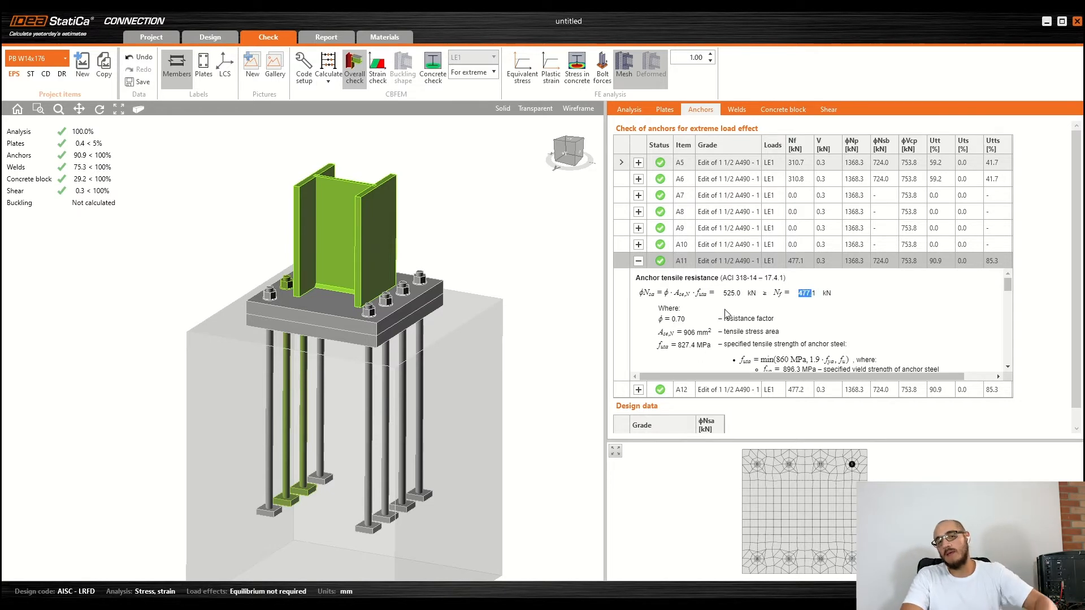
pyautogui.moveTo(723, 294); pyautogui.dragTo(741, 293)
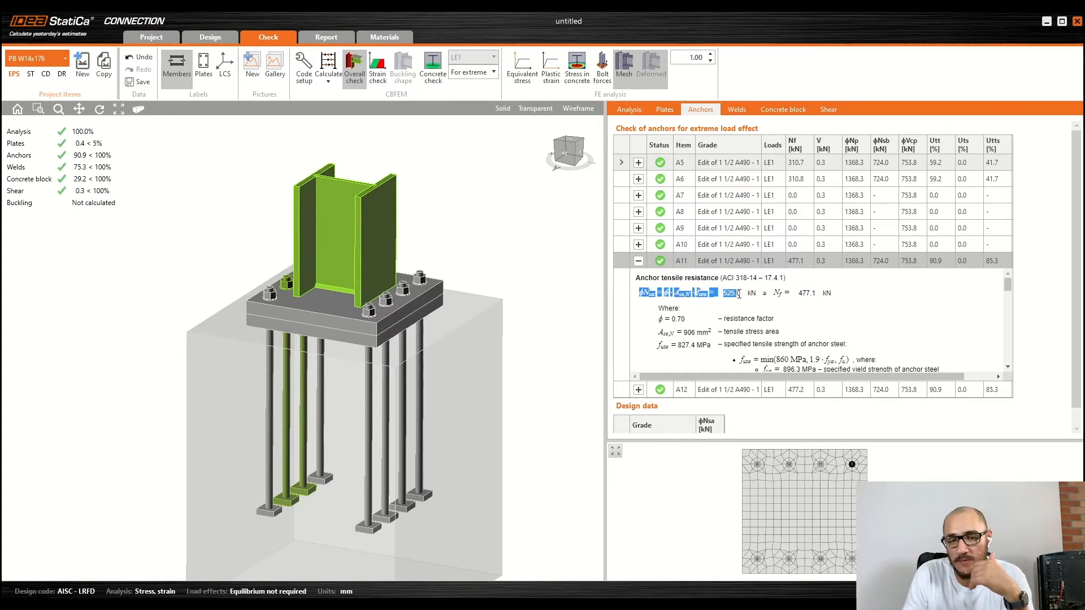
pyautogui.click(828, 314)
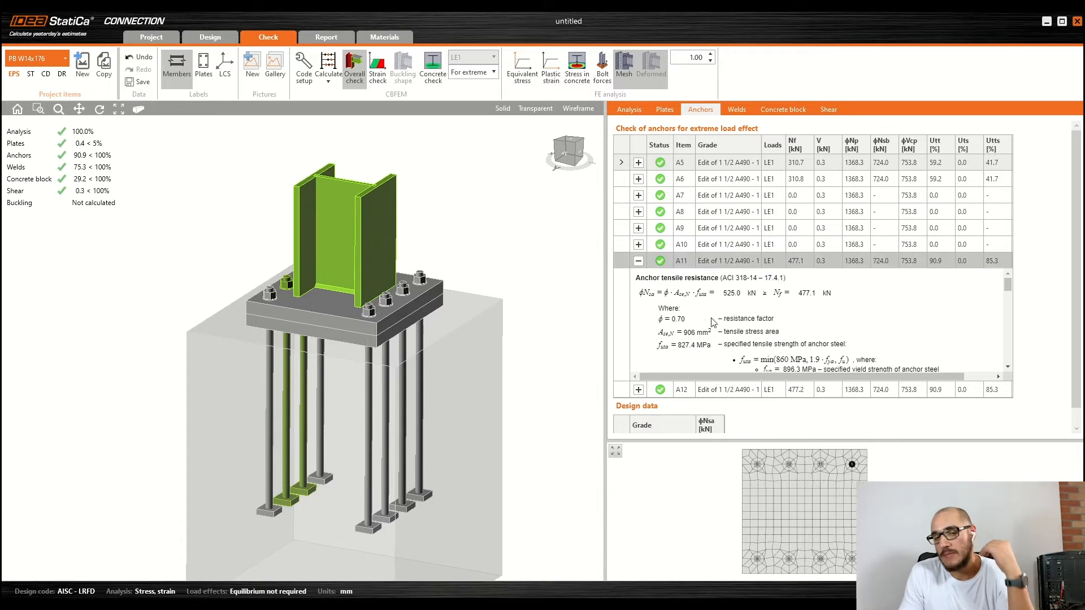
pyautogui.moveTo(243, 313); pyautogui.dragTo(413, 311, button='right')
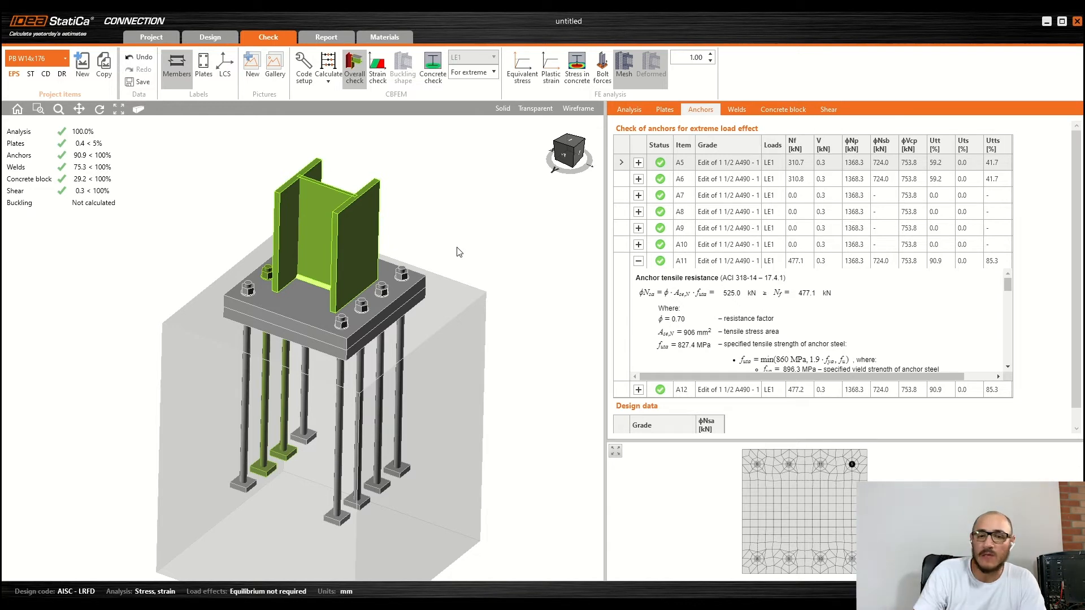
pyautogui.click(566, 83)
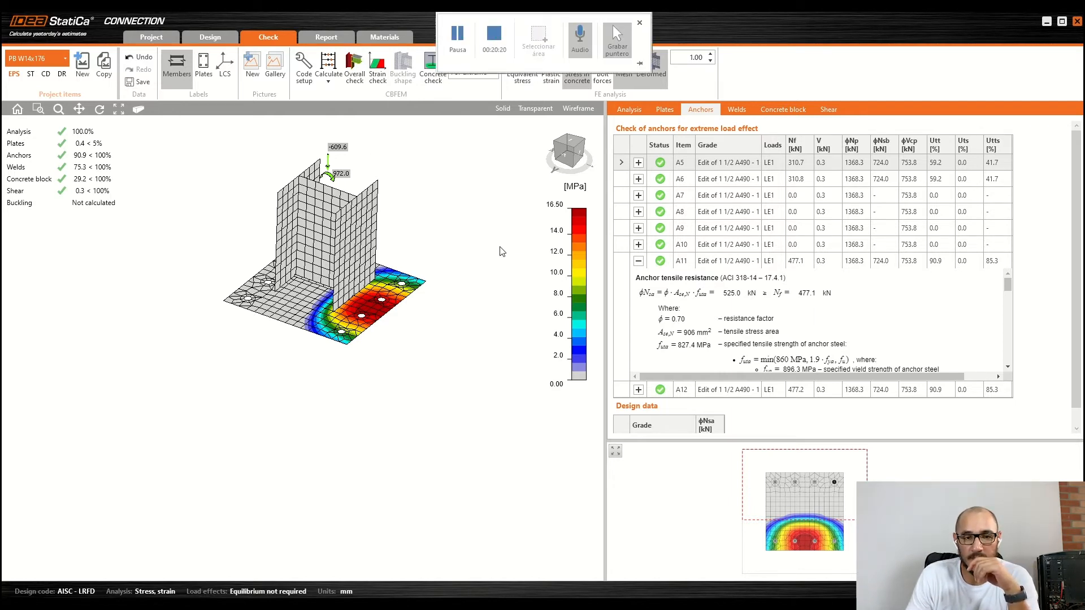
# Step: Return to the connection design, set the base plate BP1 thickness to 50 mm and recalculate
pyautogui.click(210, 37)
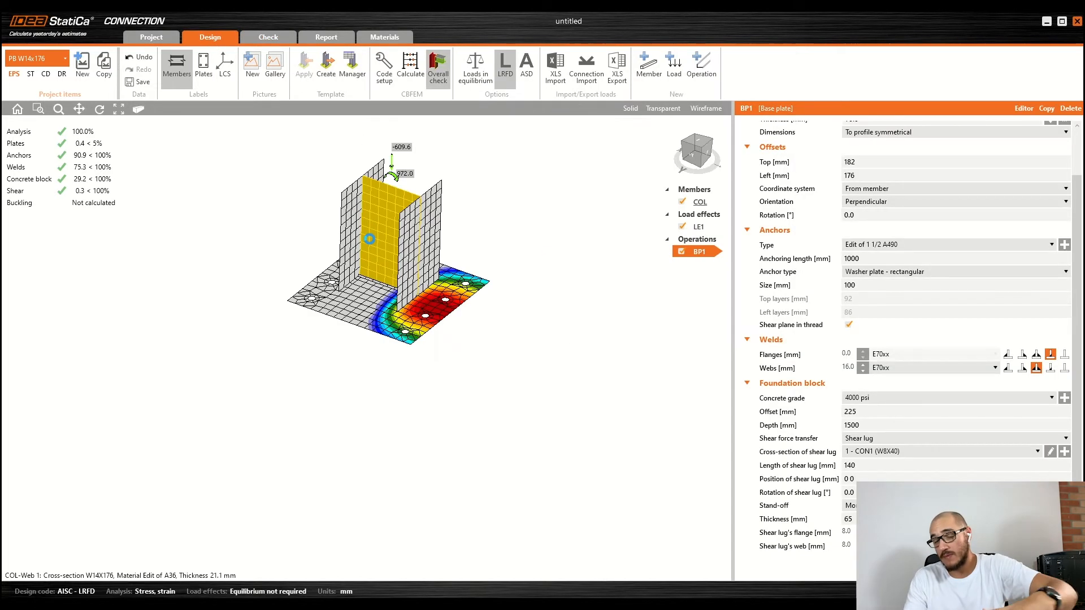
pyautogui.moveTo(593, 232); pyautogui.dragTo(581, 247, button='middle')
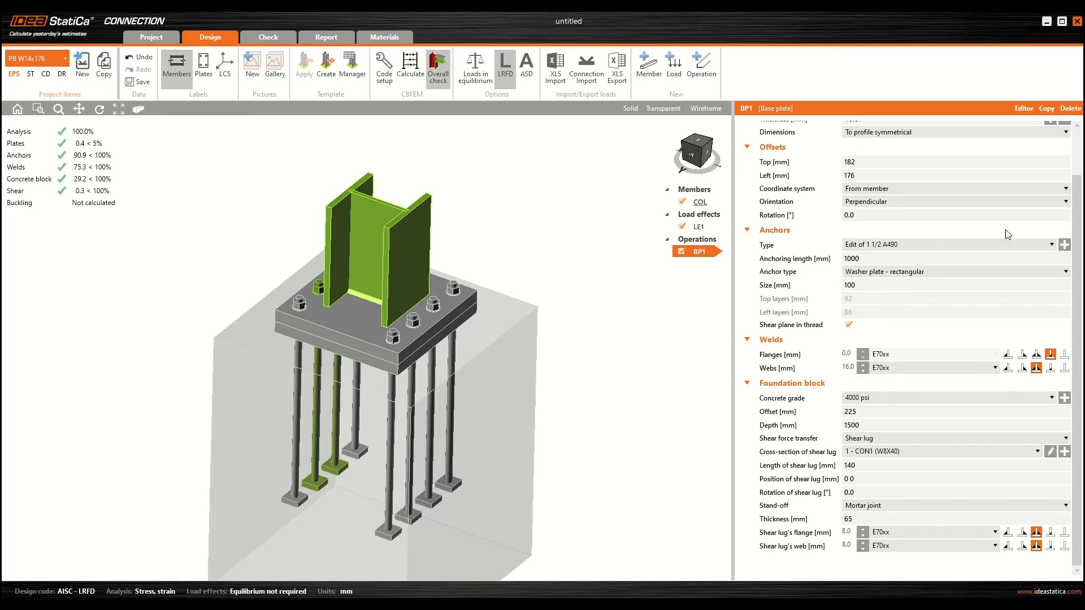
pyautogui.scroll(2, 862, 192)
pyautogui.click(865, 171)
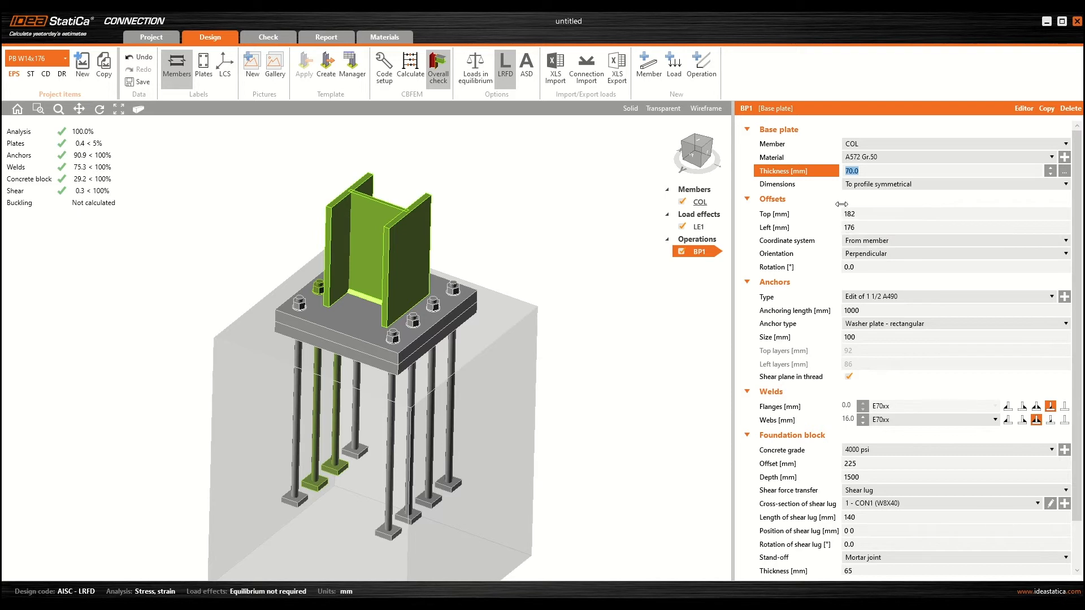
pyautogui.moveTo(854, 170); pyautogui.dragTo(869, 168)
pyautogui.press('BackSpace')
pyautogui.press('BackSpace')
pyautogui.press('BackSpace')
pyautogui.press('BackSpace')
pyautogui.write('50')
pyautogui.press('Tab')
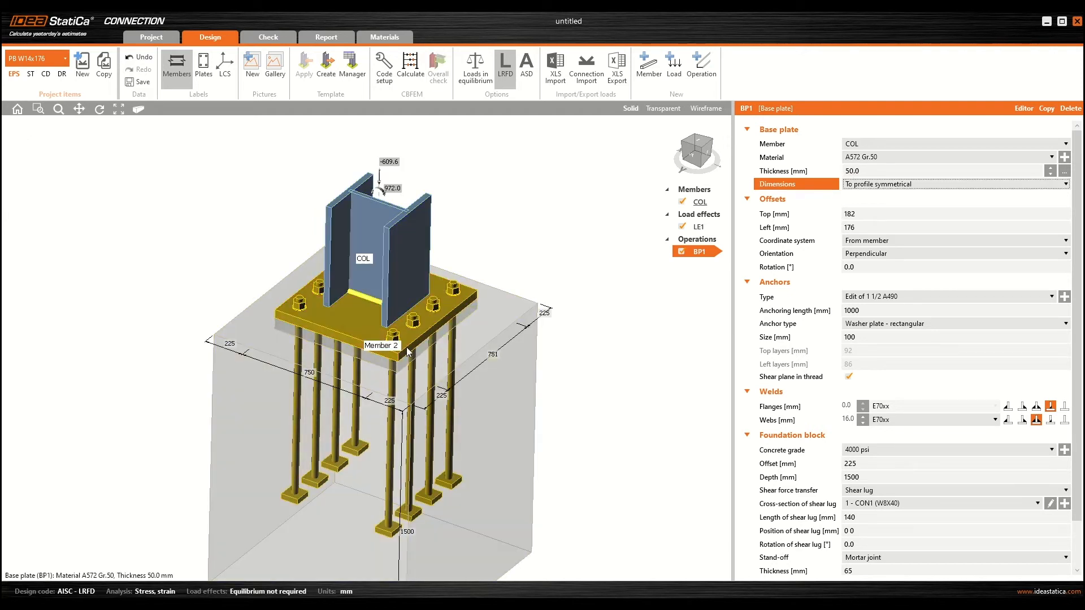
pyautogui.click(409, 73)
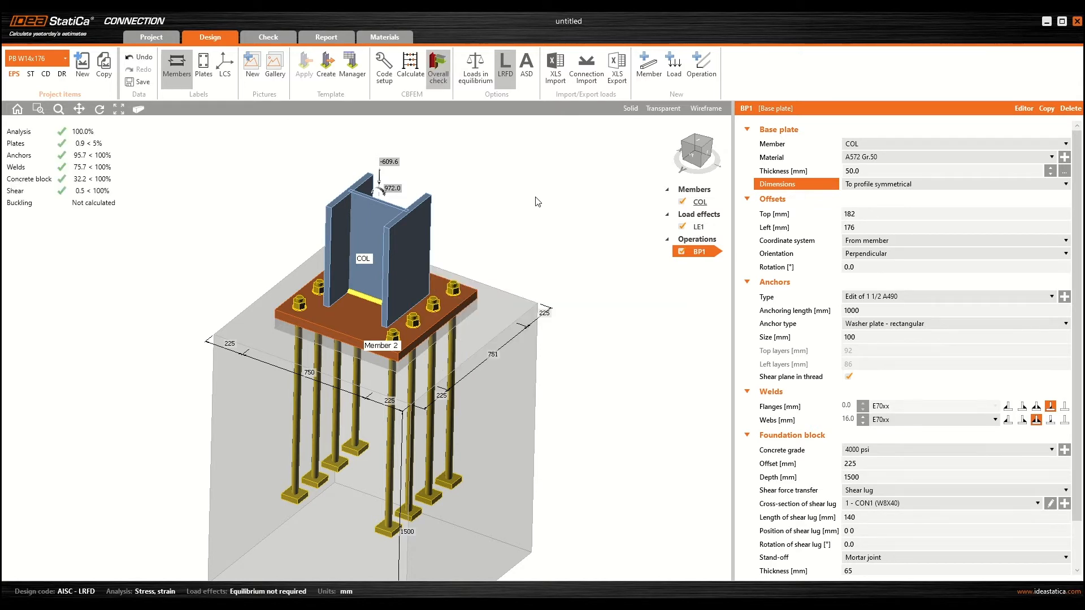
# Step: Inspect the recalculated connection in 3D and expand the anchor check details of anchor A12
pyautogui.moveTo(327, 334); pyautogui.dragTo(324, 297, button='right')
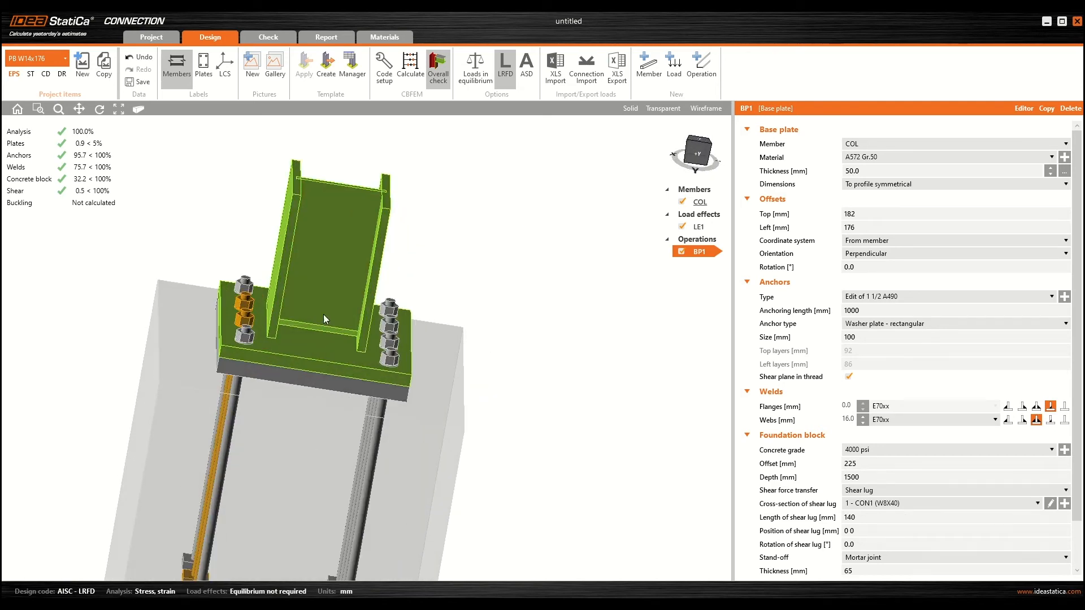
pyautogui.moveTo(256, 332); pyautogui.dragTo(305, 236, button='right')
pyautogui.moveTo(305, 236); pyautogui.dragTo(391, 289, button='middle')
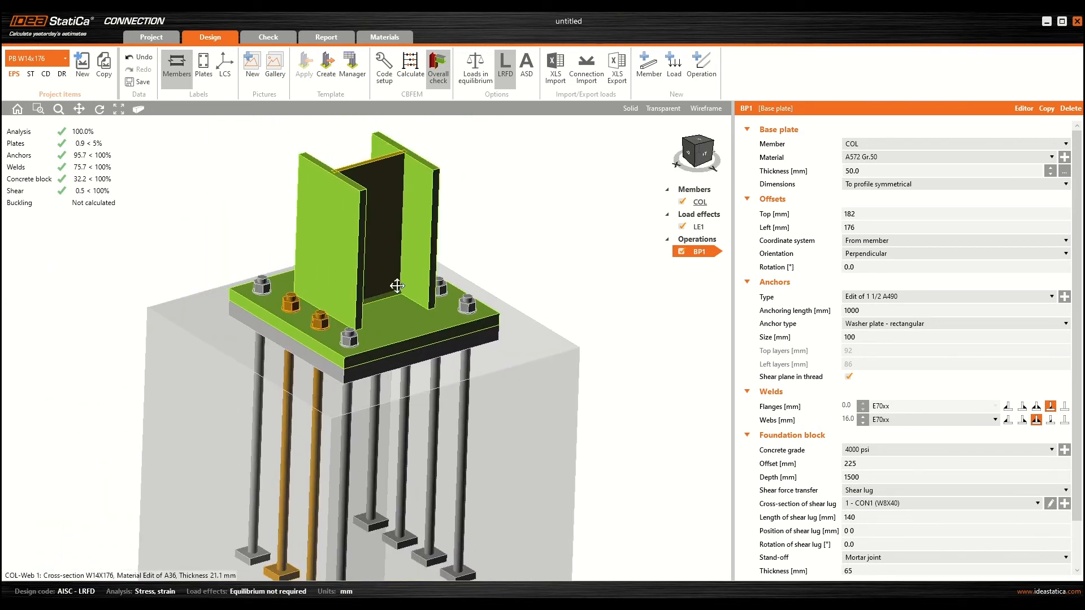
pyautogui.click(268, 37)
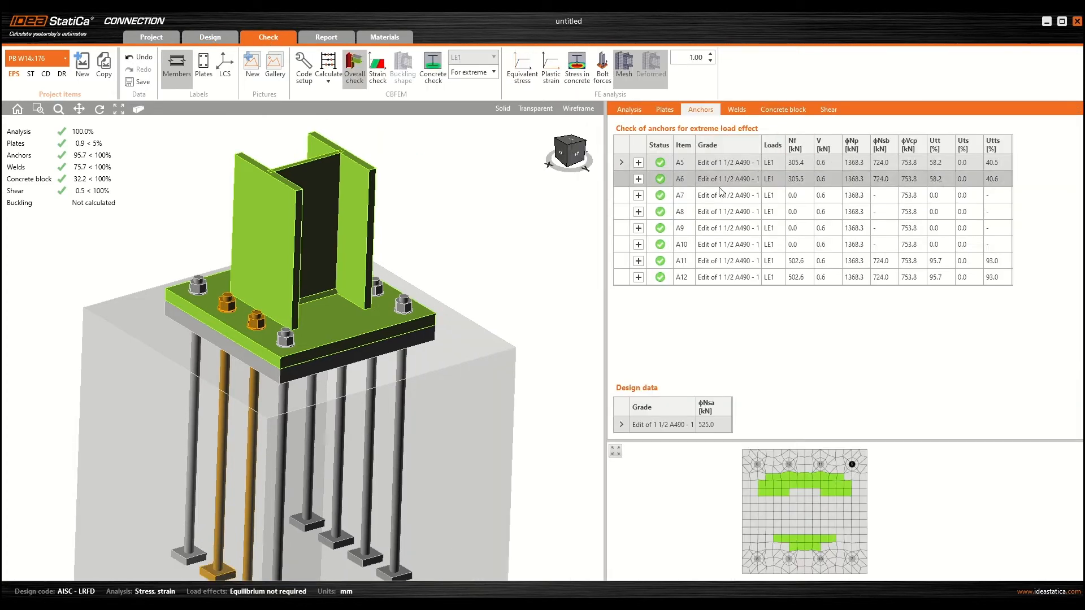
pyautogui.click(639, 278)
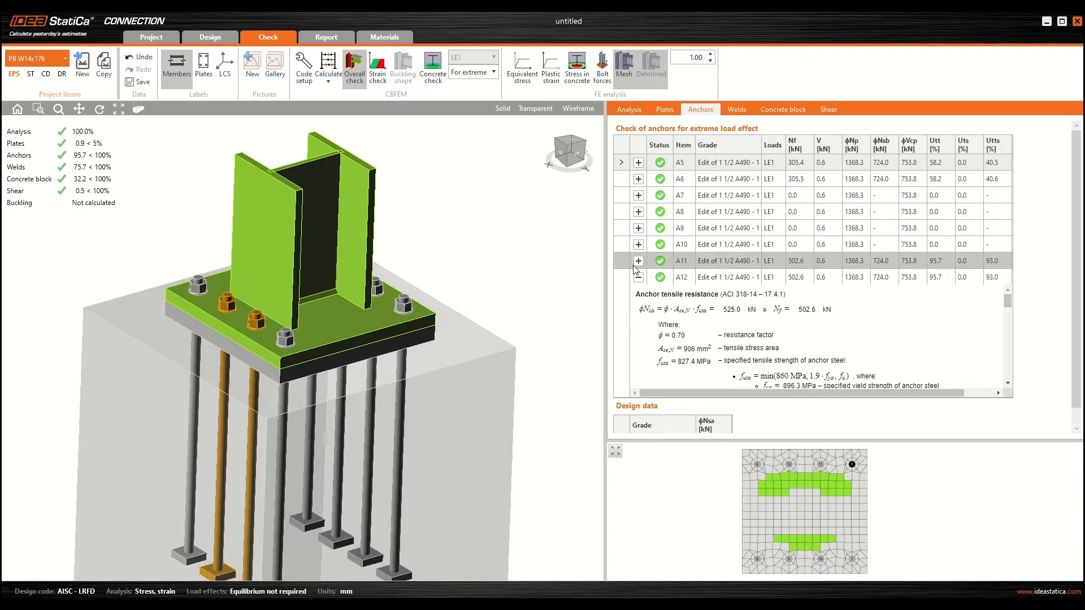
# Step: Display the stress in concrete together with the concrete block check results and the bolt forces
pyautogui.click(577, 71)
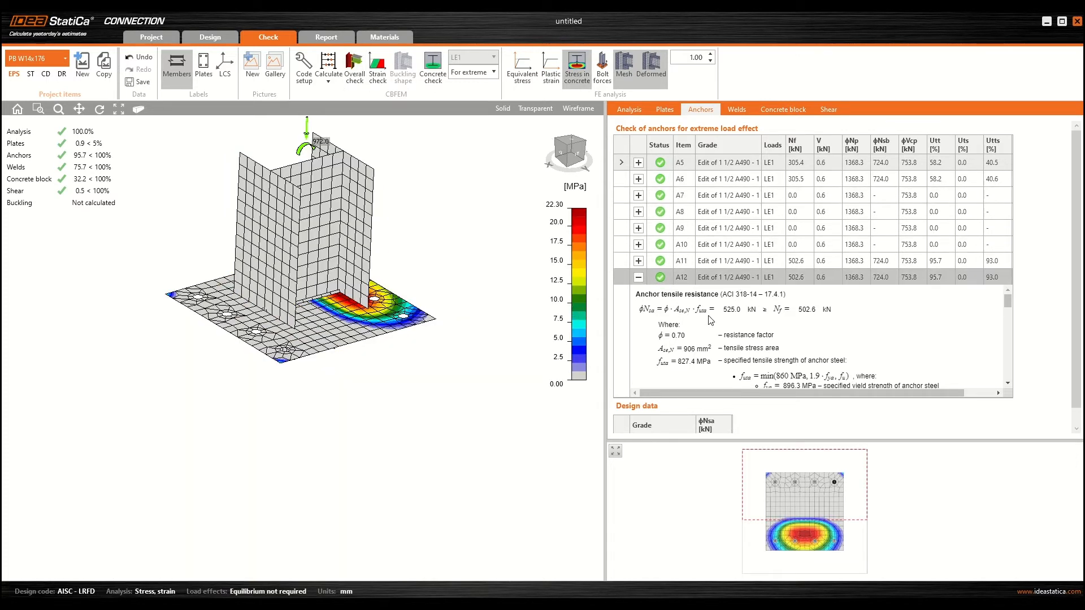
pyautogui.click(785, 108)
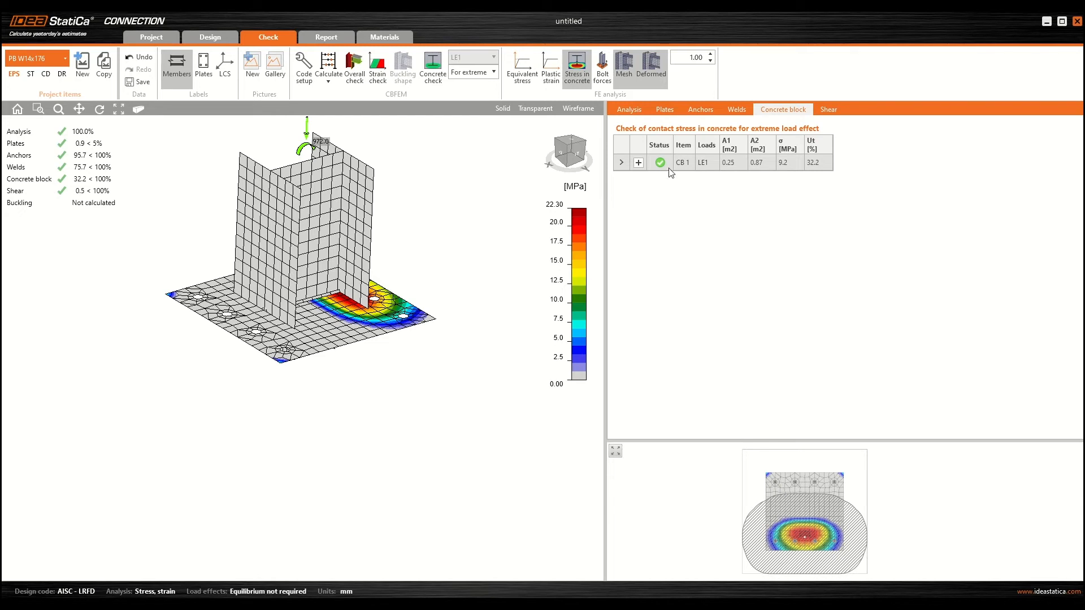
pyautogui.click(603, 75)
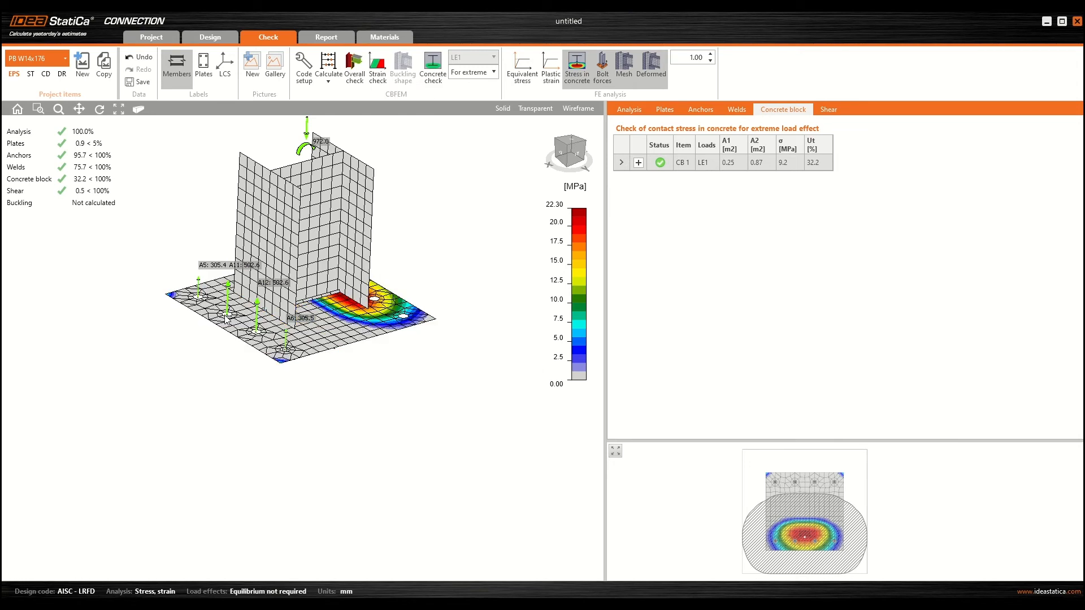
# Step: Display the equivalent stress on the connection and enlarge the base plate's stress map
pyautogui.click(522, 72)
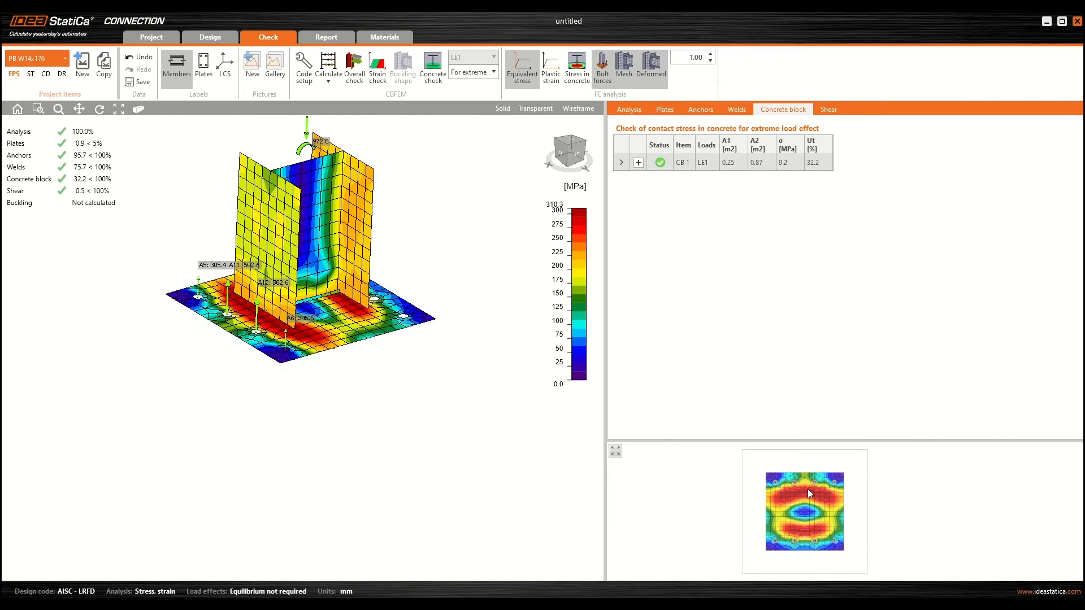
pyautogui.moveTo(808, 440); pyautogui.dragTo(818, 185)
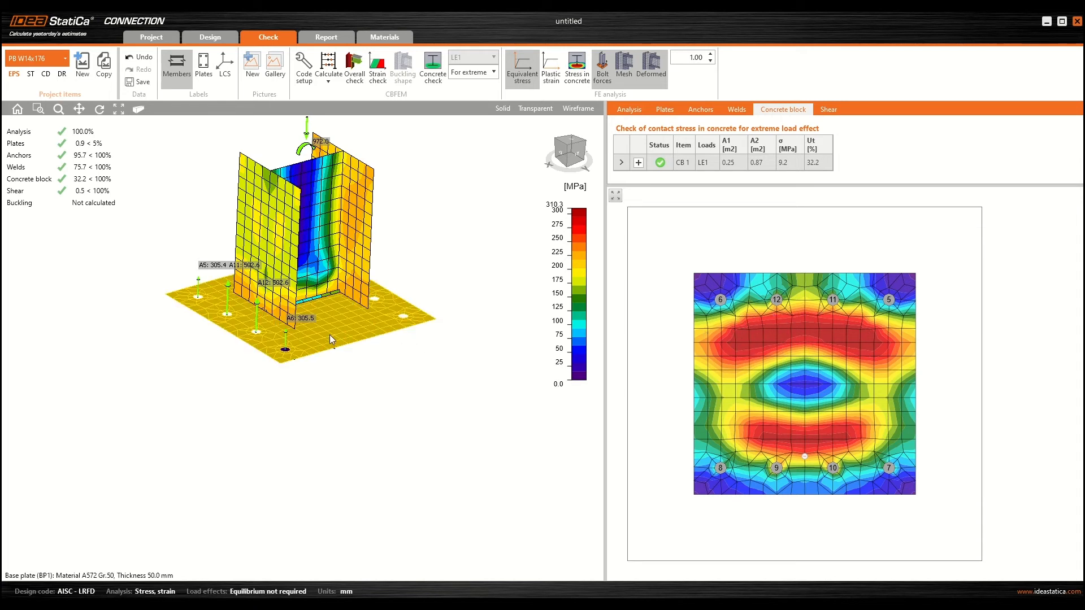
pyautogui.moveTo(414, 226); pyautogui.dragTo(410, 268, button='middle')
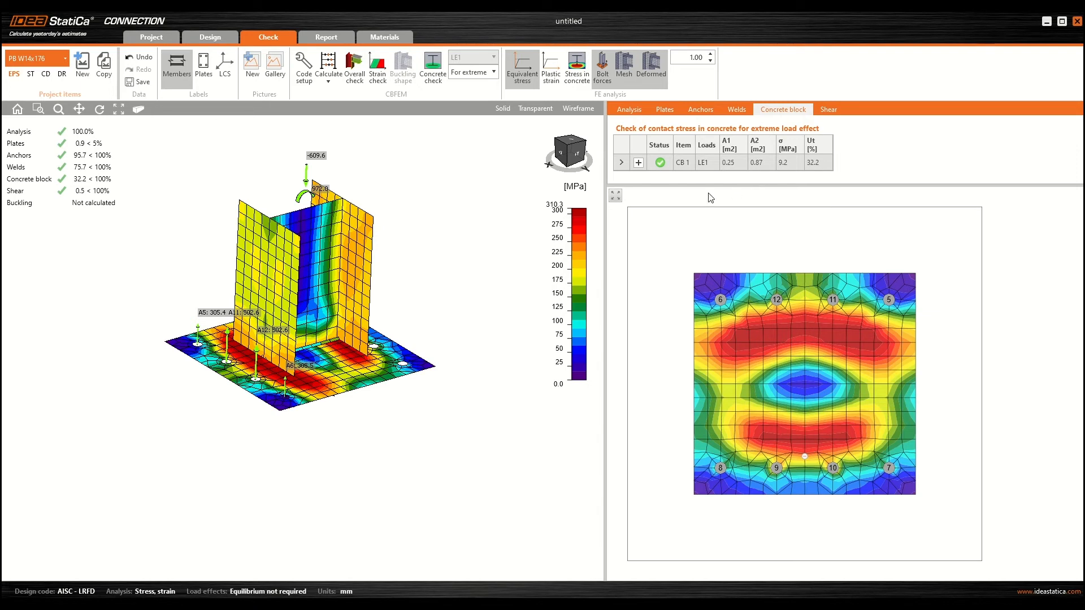
# Step: Review the check of members and steel plates, enlarge its results table and select base plate BP1
pyautogui.click(663, 110)
pyautogui.click(678, 165)
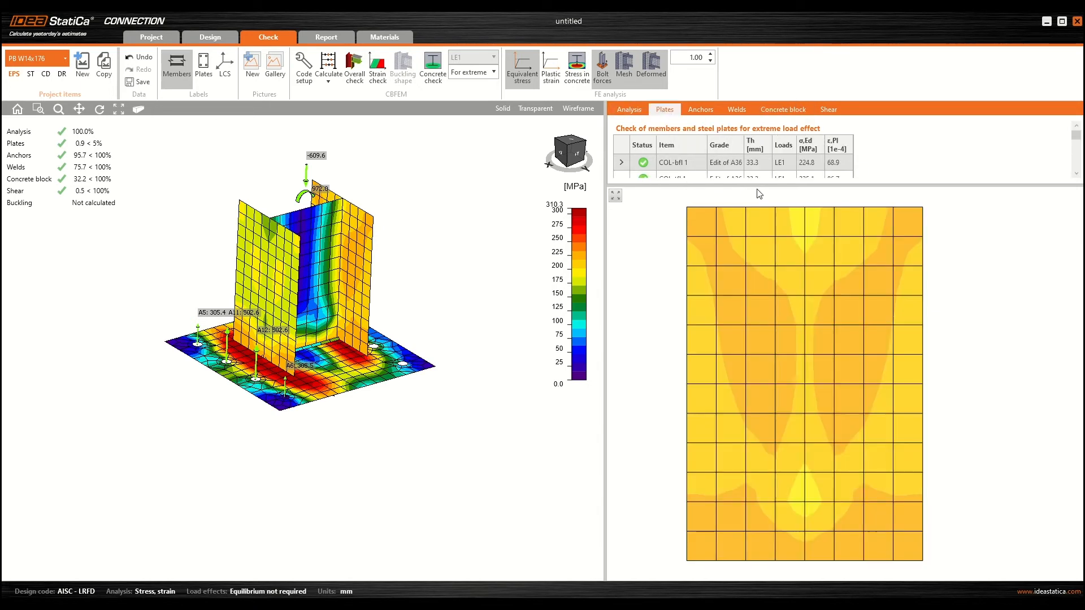
pyautogui.moveTo(762, 188); pyautogui.dragTo(757, 345)
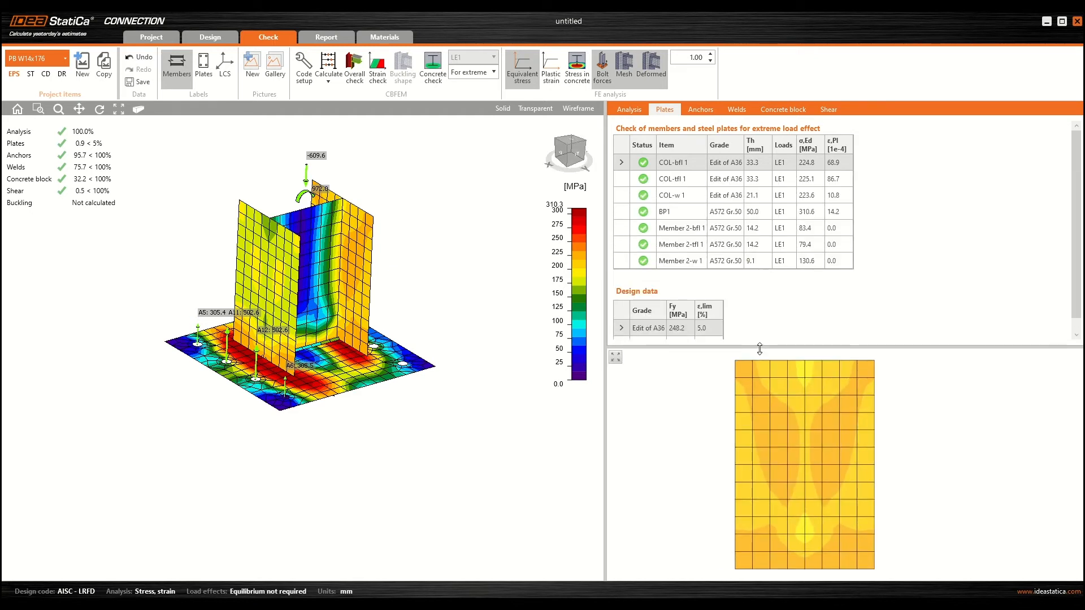
pyautogui.click(681, 213)
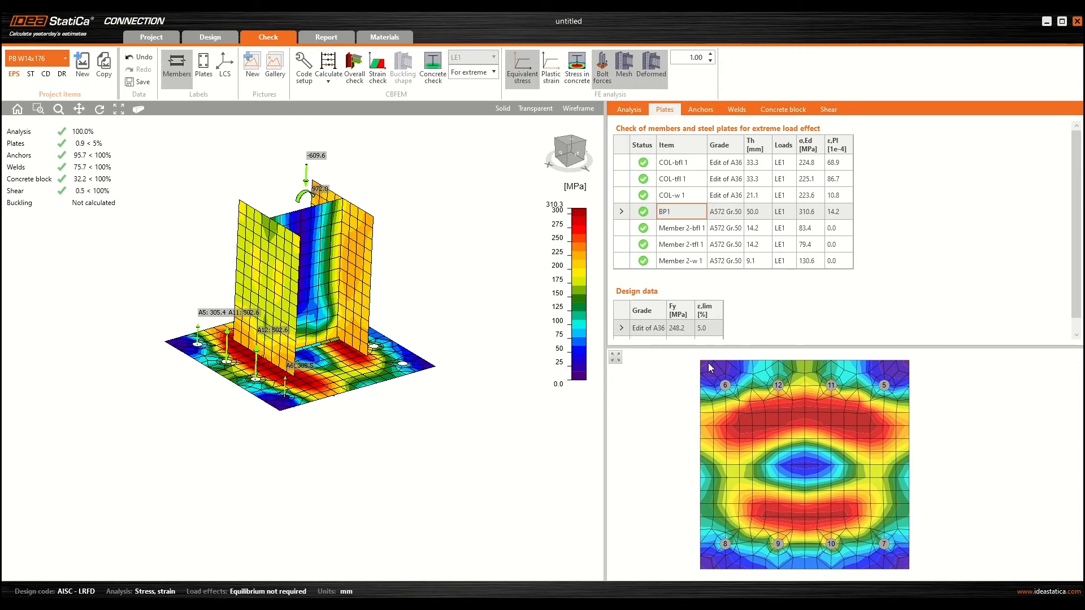
# Step: Examine the plastic strain distribution and its colour scale, then restore the overall check view
pyautogui.click(549, 70)
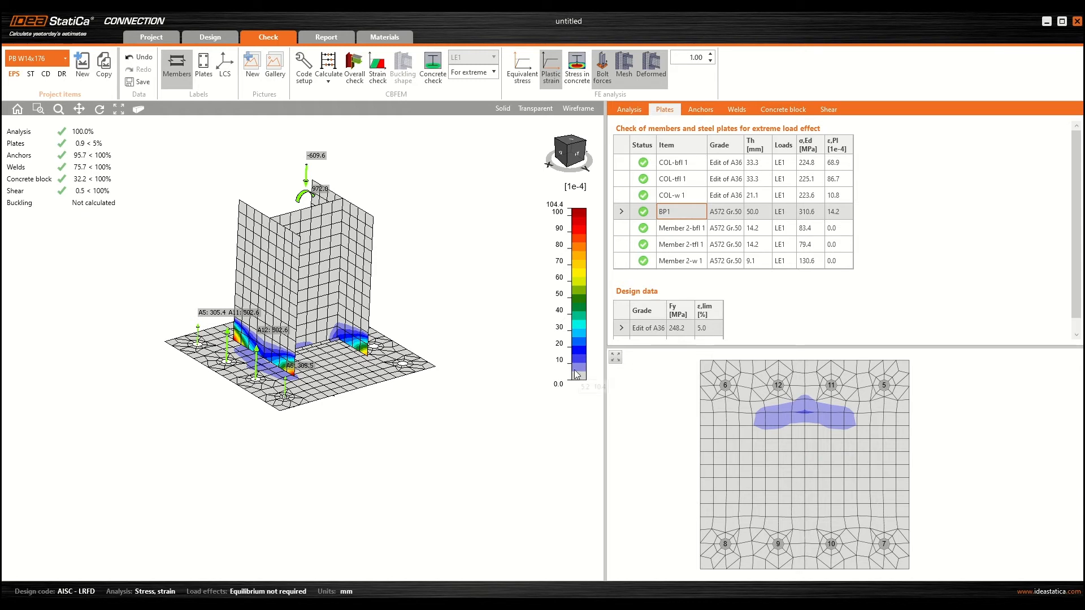
pyautogui.moveTo(577, 383)
pyautogui.click(356, 77)
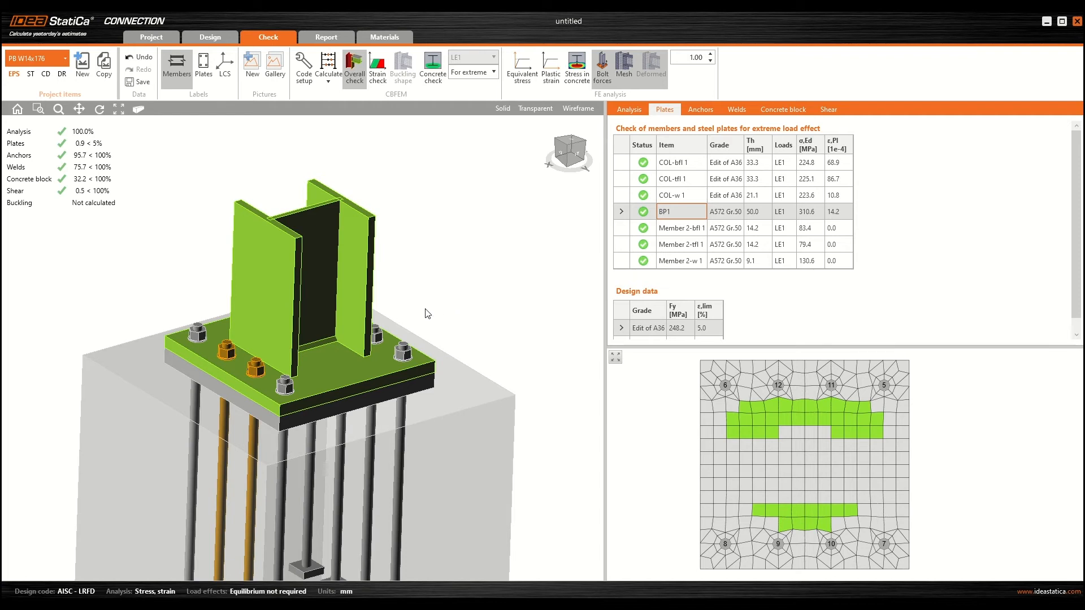
# Step: Set the base plate BP1 thickness to 38 mm and recalculate the connection
pyautogui.click(210, 36)
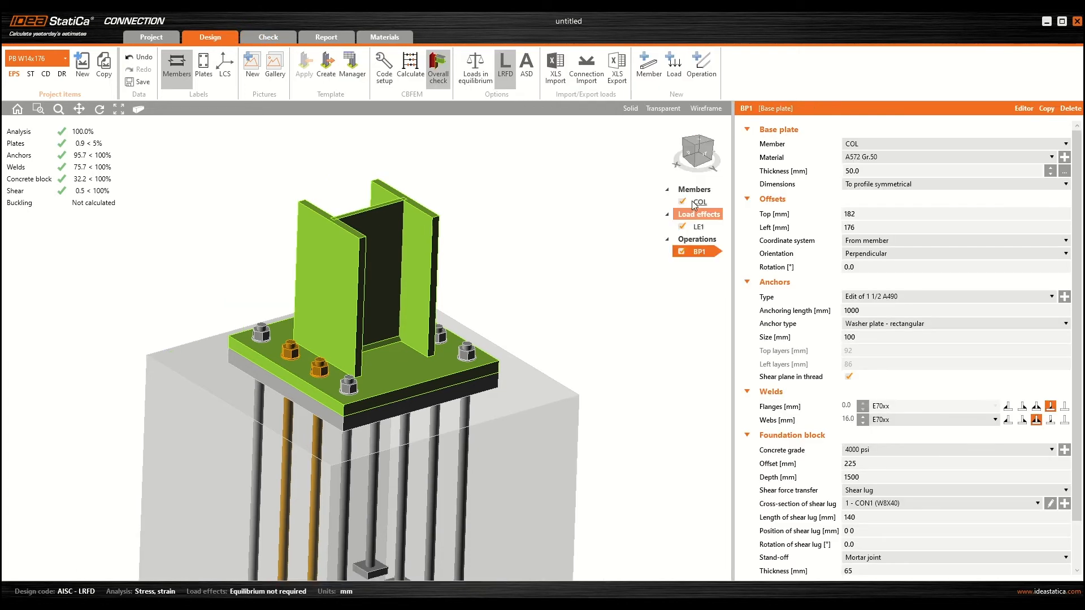
pyautogui.click(867, 171)
pyautogui.hotkey('ctrl', 'a')
pyautogui.write('38')
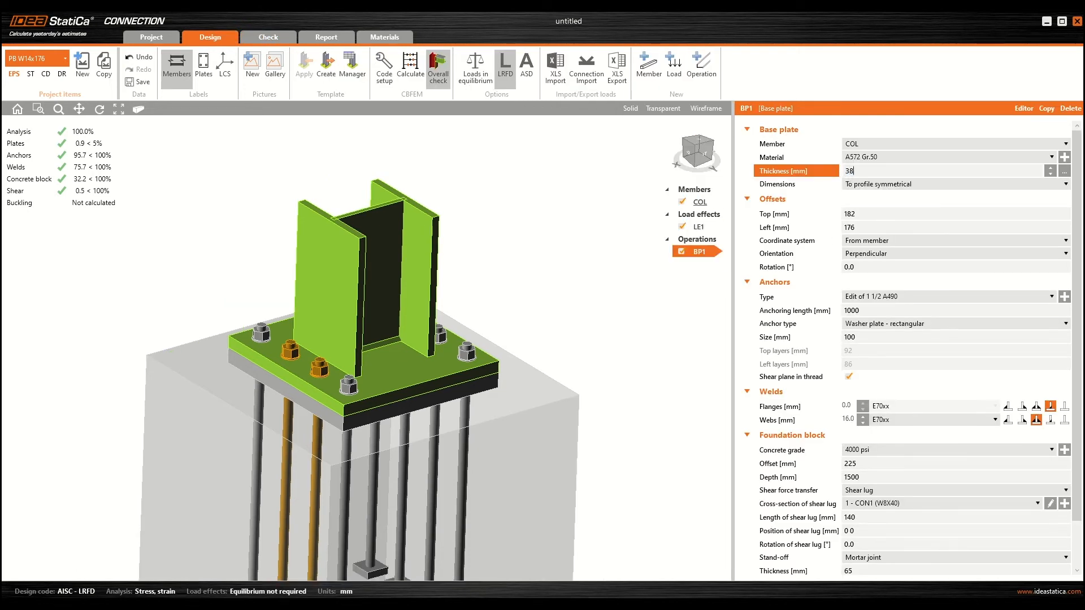
pyautogui.press('Tab')
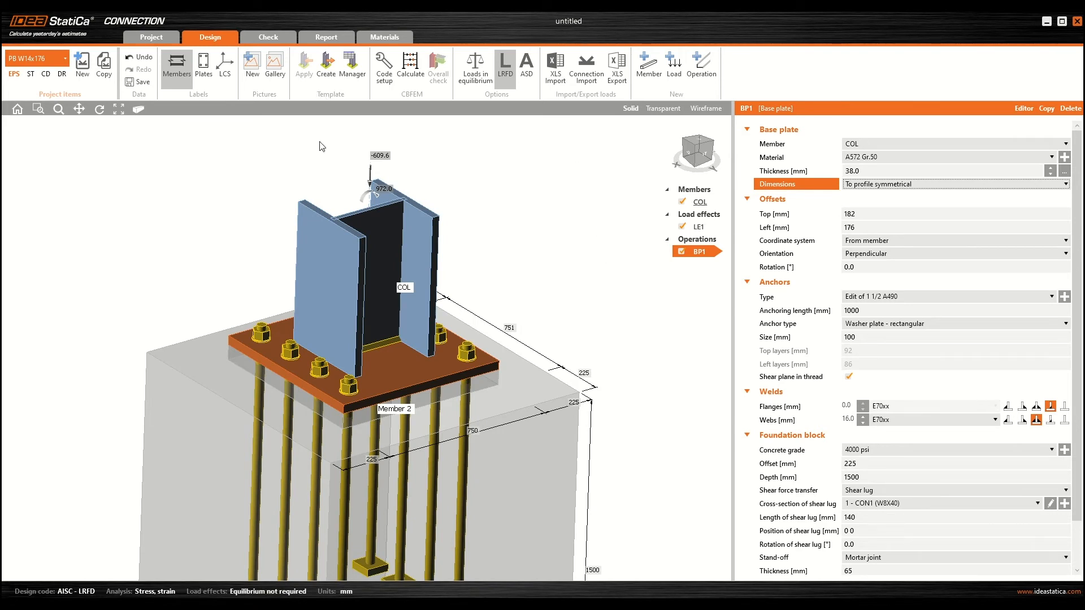
pyautogui.click(411, 68)
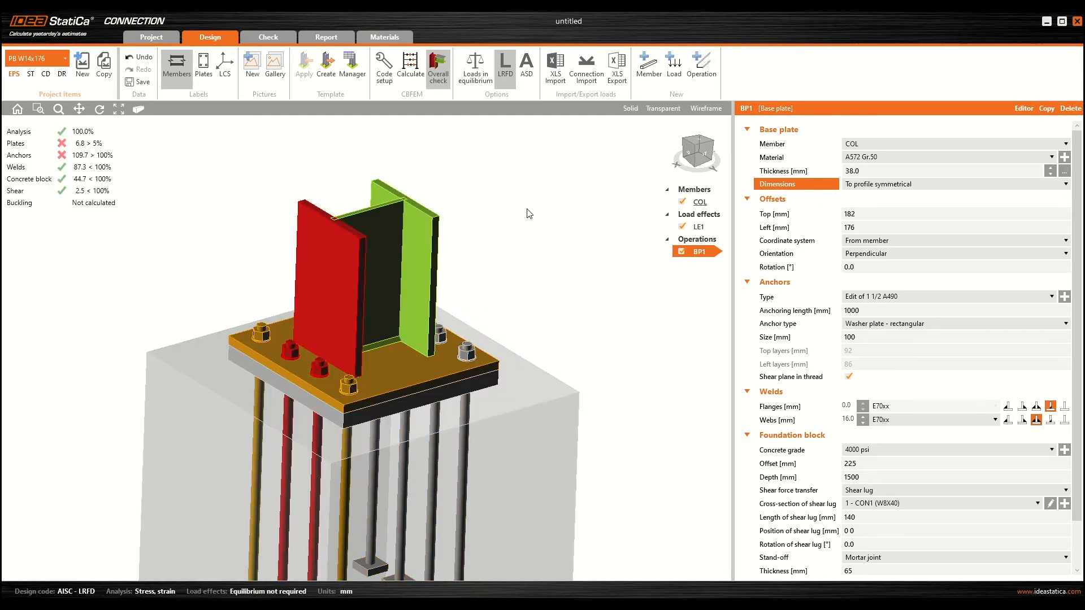
pyautogui.click(418, 364)
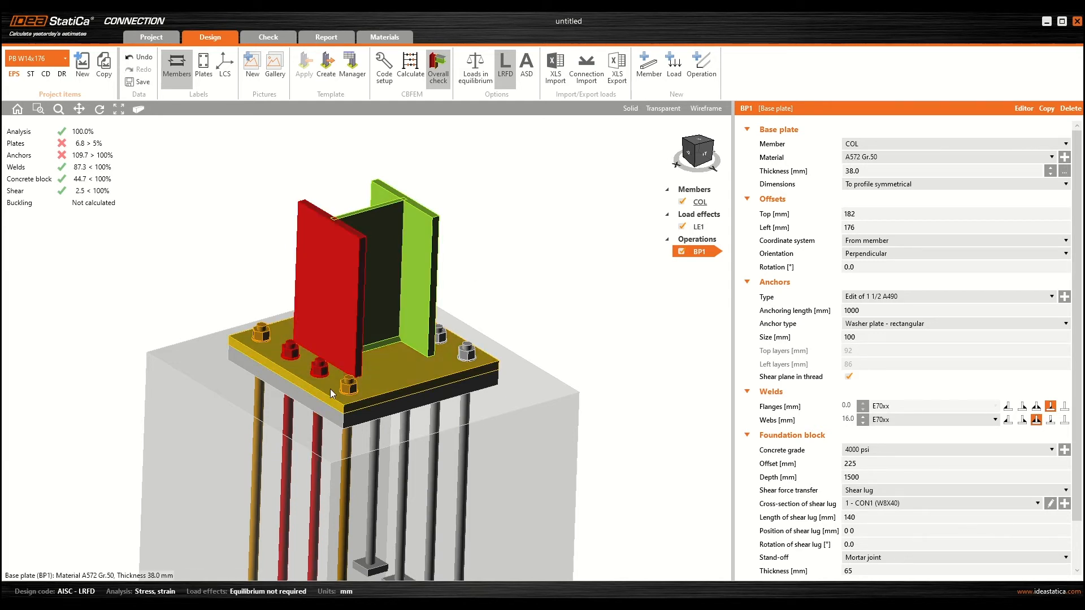
# Step: Display the plastic strain distribution together with the bolt forces for the 38 mm base plate
pyautogui.click(262, 39)
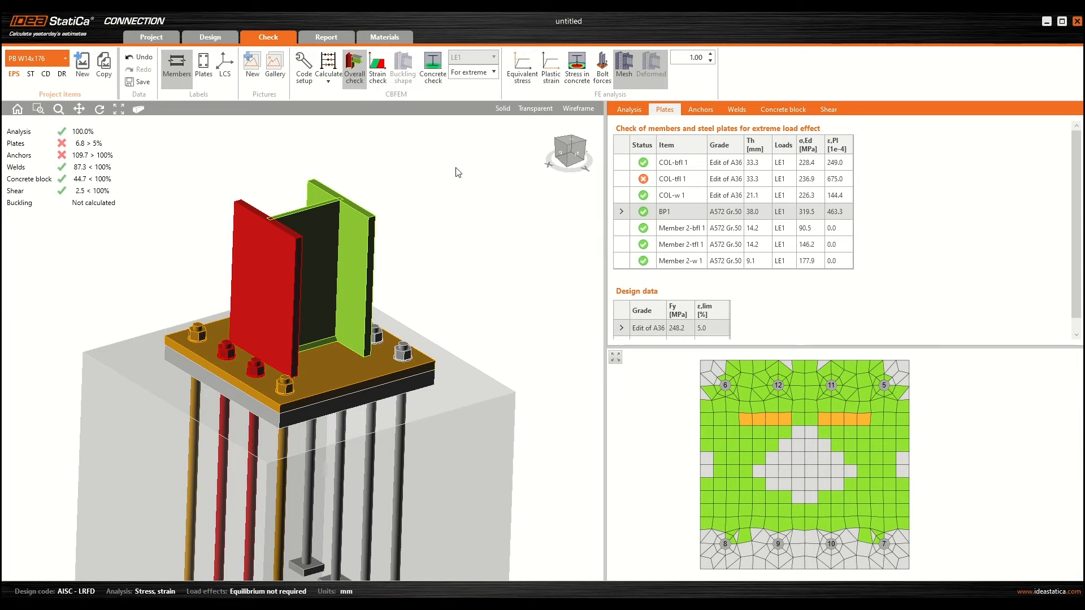
pyautogui.click(551, 68)
pyautogui.click(604, 67)
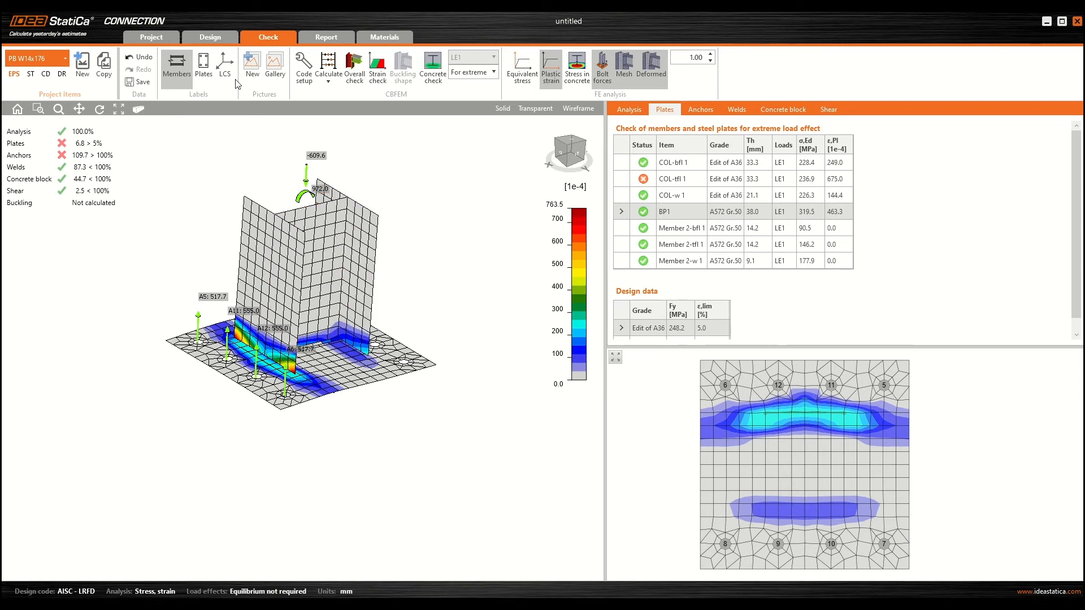
# Step: Add a Ribs operation on column COL related to BP1 and set the ribs' surface to Lower
pyautogui.click(211, 37)
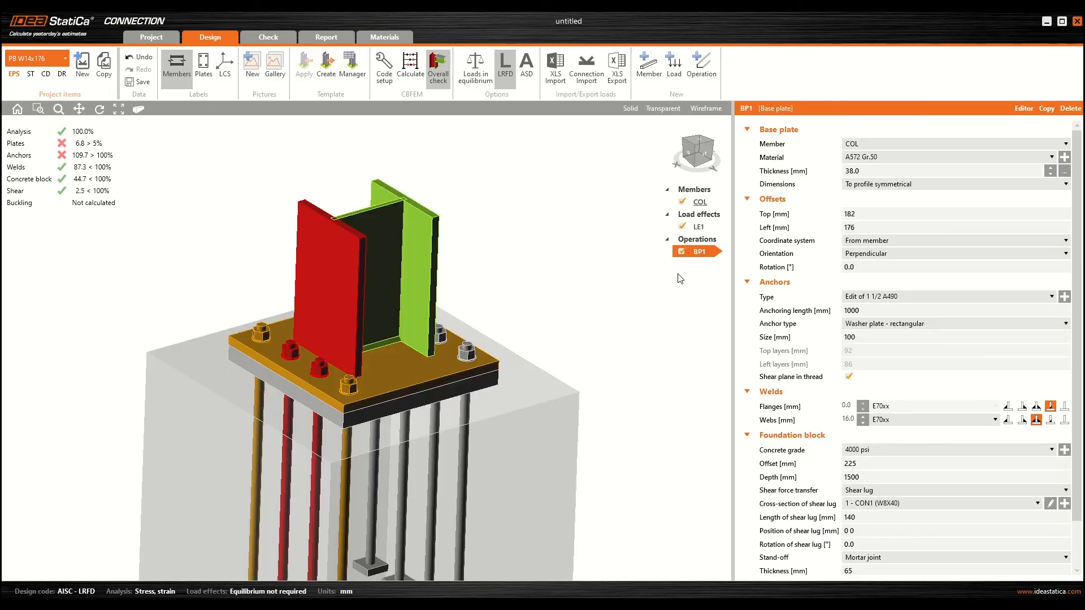
pyautogui.rightClick(697, 241)
pyautogui.click(729, 247)
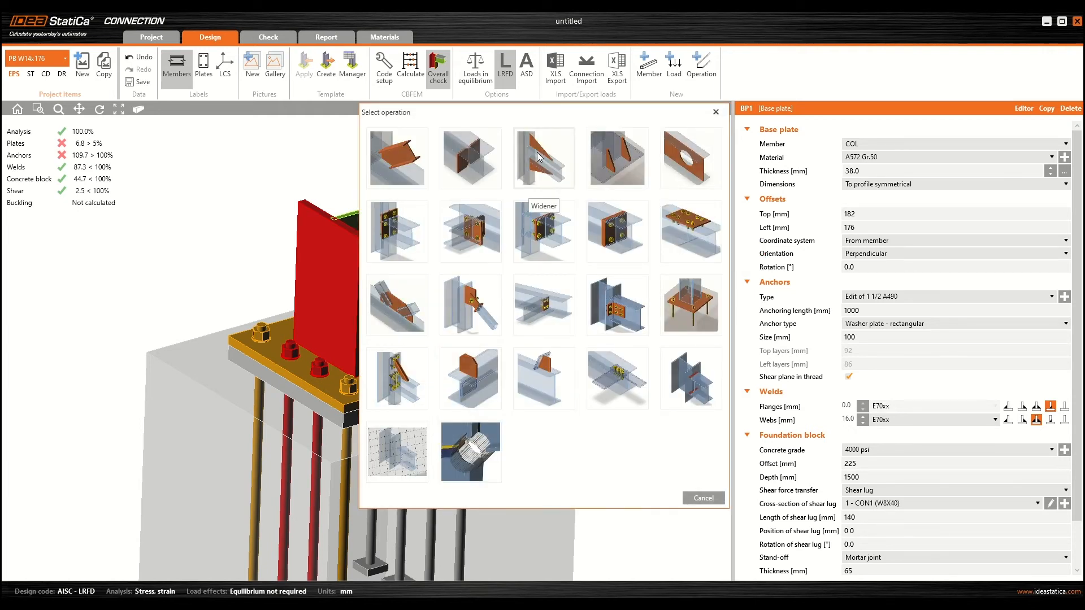
pyautogui.click(622, 161)
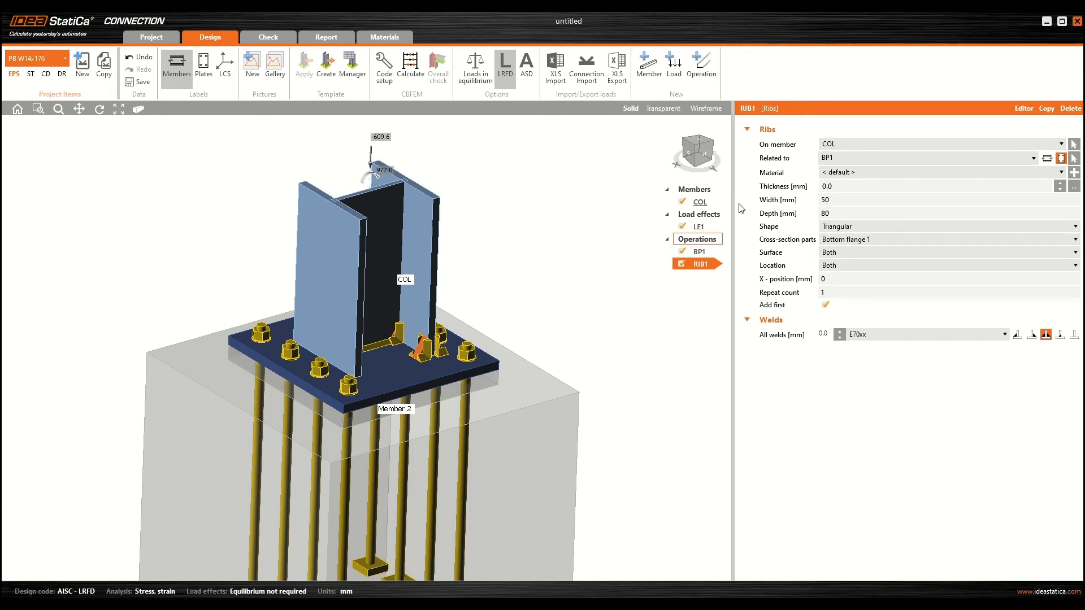
pyautogui.moveTo(574, 323); pyautogui.dragTo(558, 405, button='right')
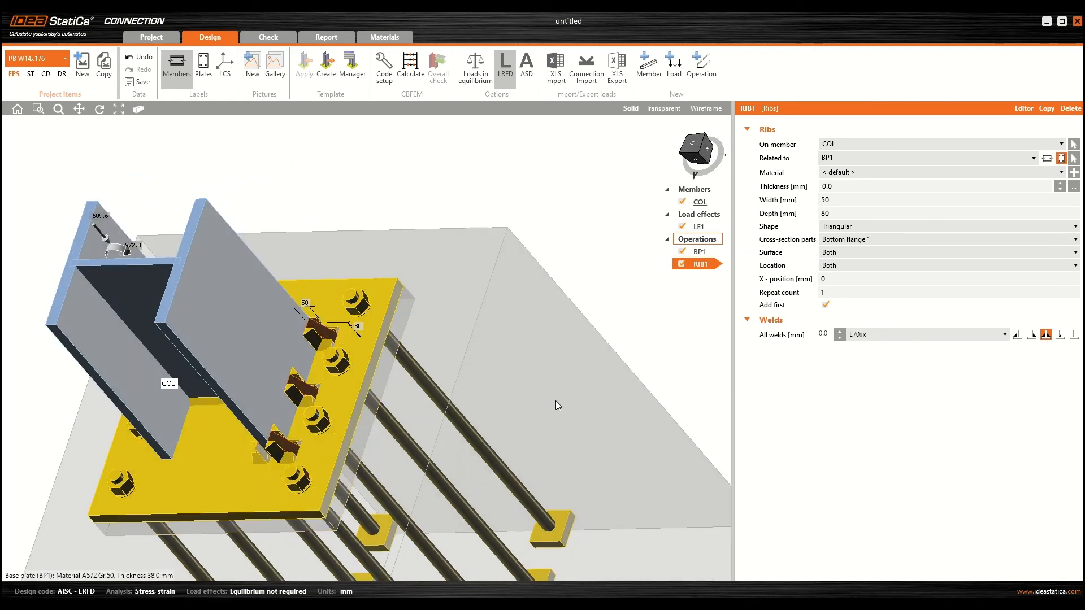
pyautogui.click(849, 251)
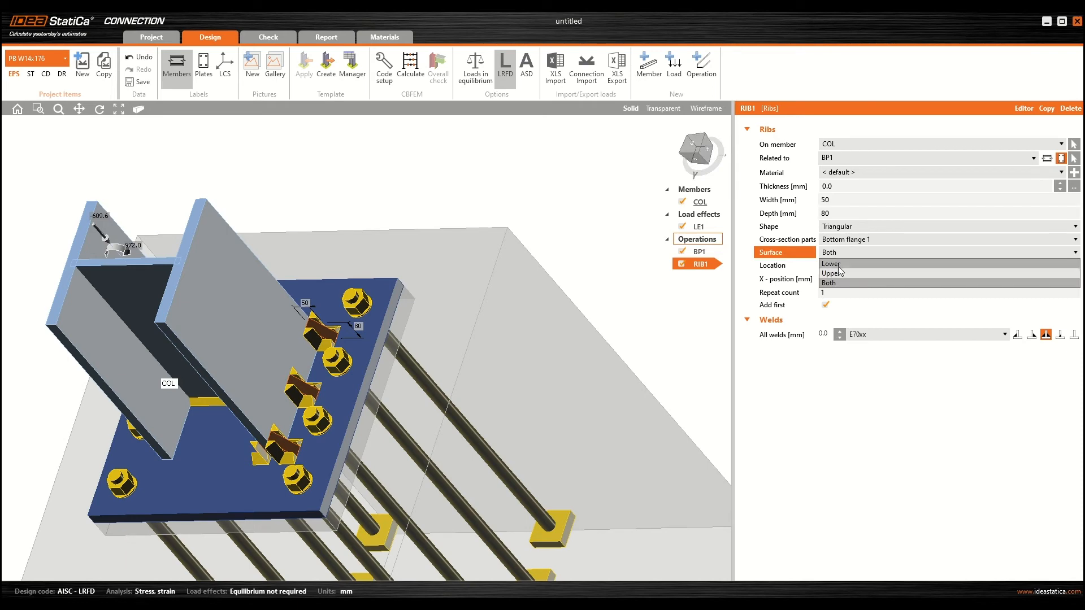
pyautogui.click(839, 267)
# Step: Try the Front location for the ribs and return the location to Both
pyautogui.moveTo(412, 346); pyautogui.dragTo(368, 325, button='right')
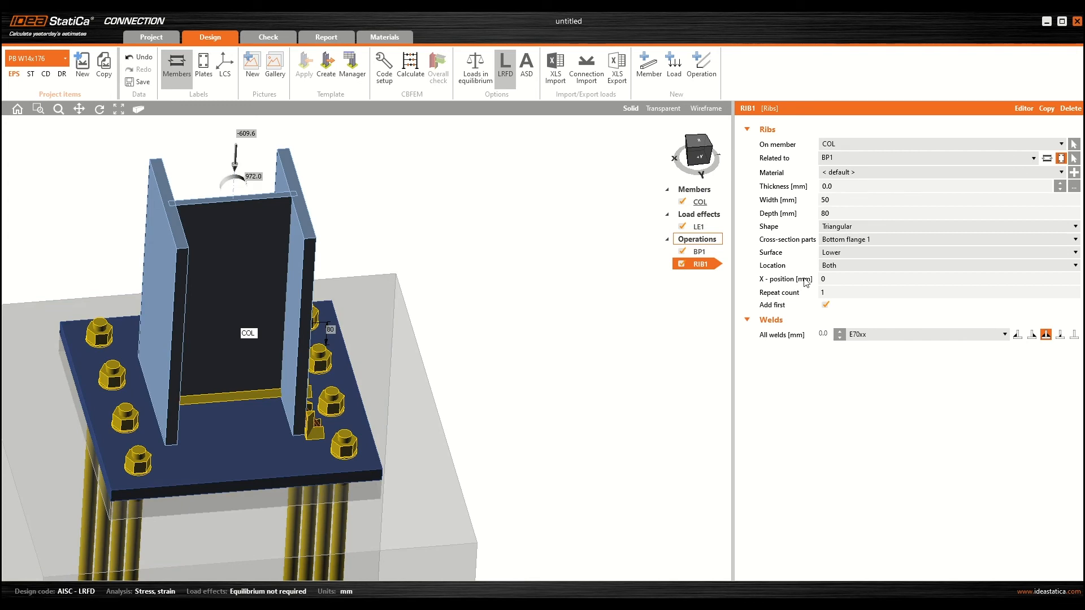
pyautogui.click(846, 266)
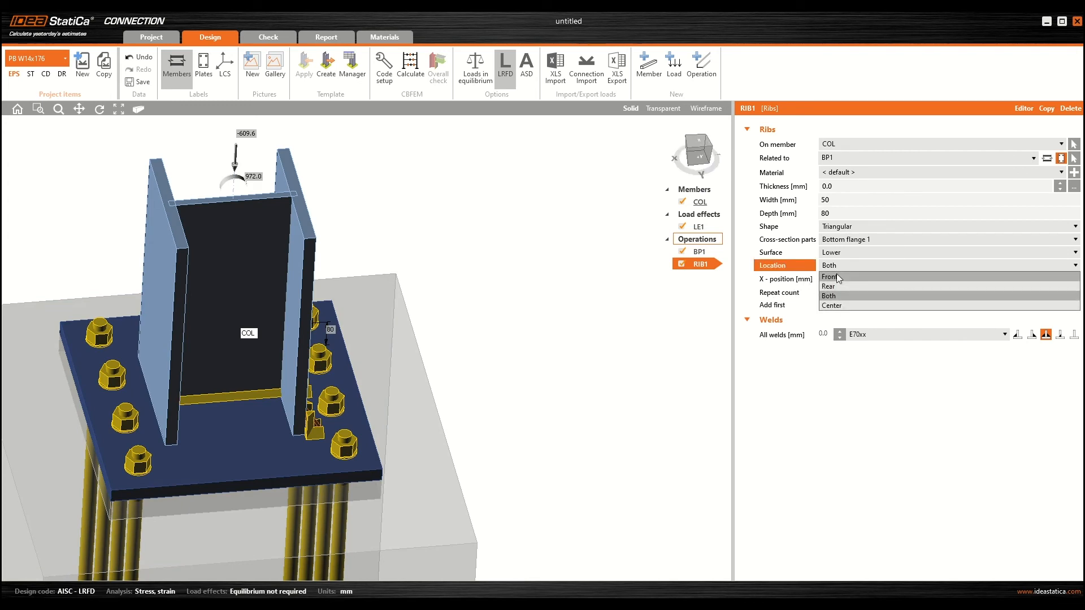
pyautogui.click(835, 276)
pyautogui.moveTo(531, 375); pyautogui.dragTo(458, 406, button='right')
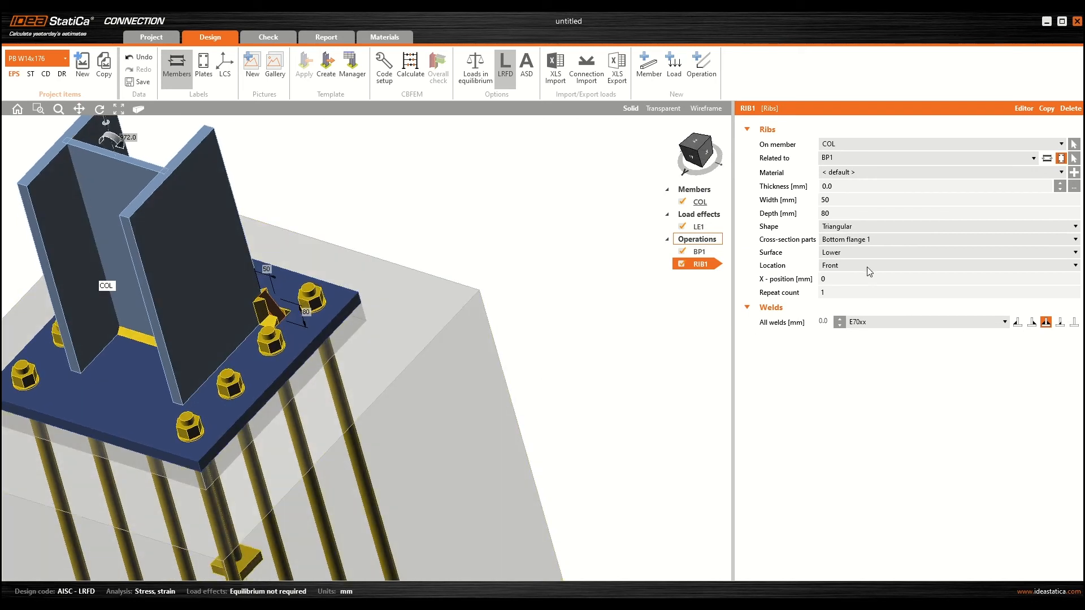
pyautogui.click(843, 268)
pyautogui.click(833, 296)
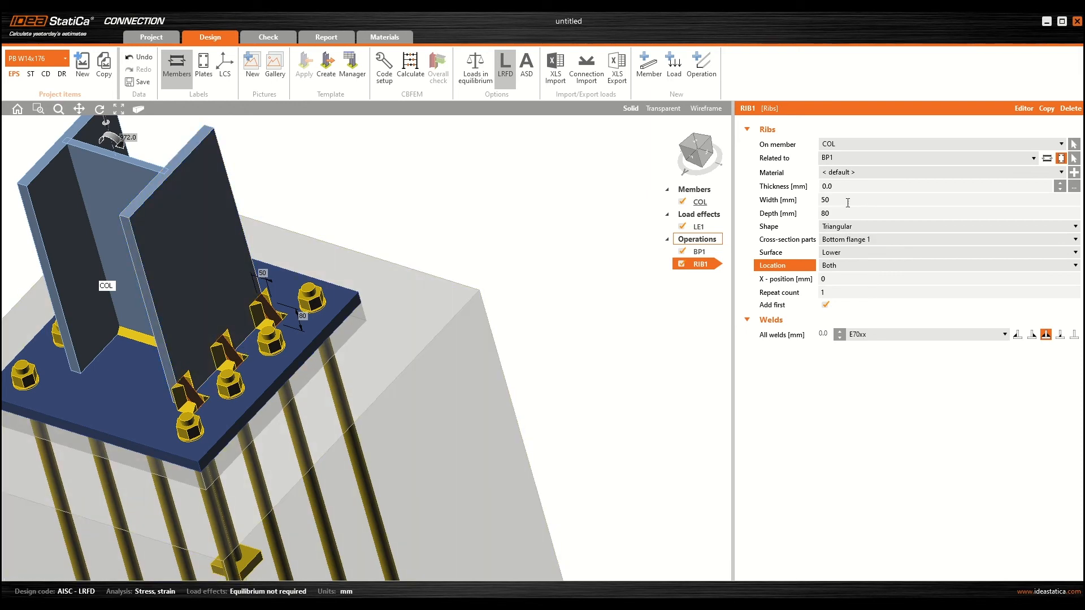
# Step: Set the ribs' material to A572 Gr.50, their thickness to 19 mm and their width to 180 mm
pyautogui.click(843, 173)
pyautogui.click(850, 204)
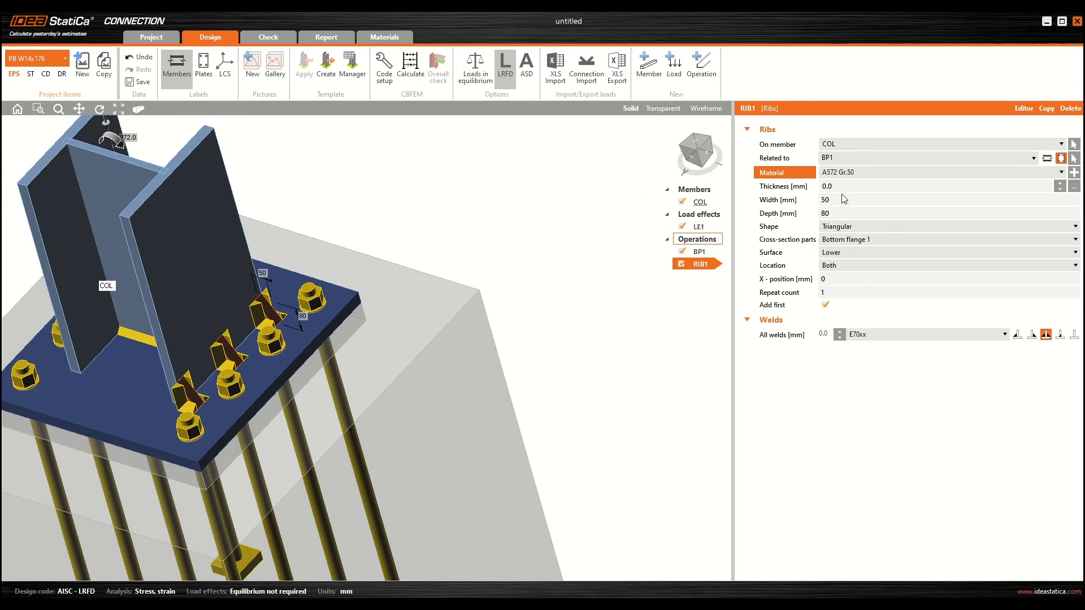
pyautogui.click(820, 190)
pyautogui.write('1')
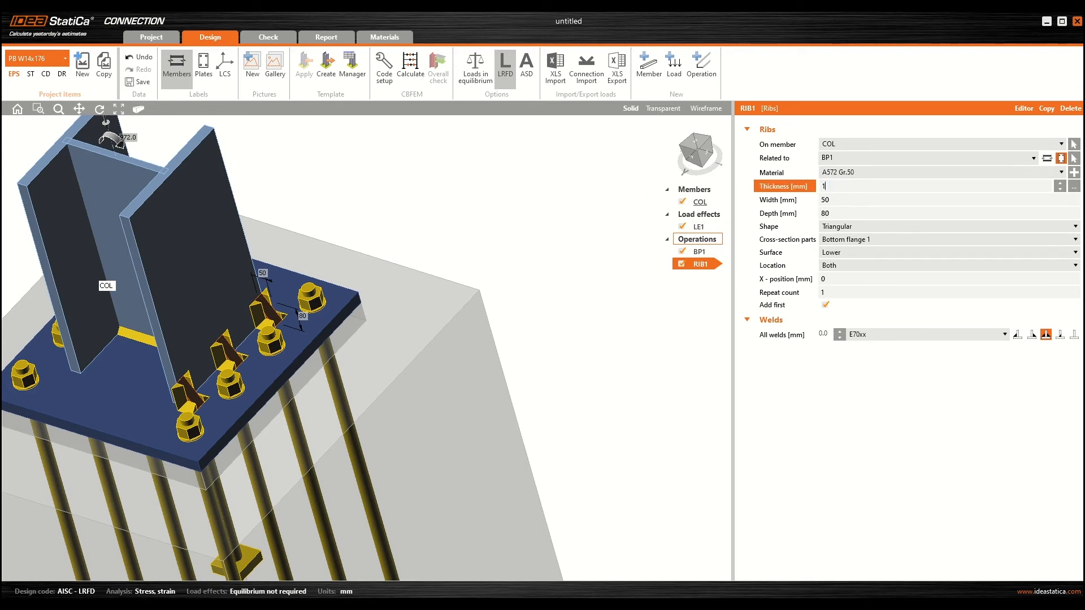
pyautogui.write('9')
pyautogui.press('Tab')
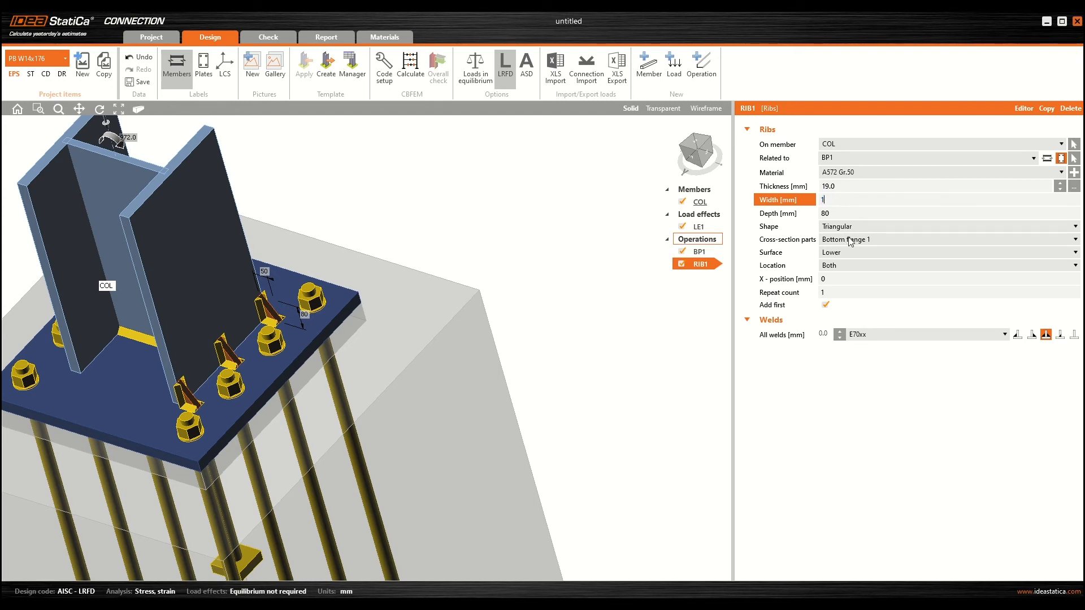
pyautogui.press('Return')
# Step: Replace the double-sided fillet welds on all ribs with butt welds
pyautogui.moveTo(516, 315); pyautogui.dragTo(419, 277, button='right')
pyautogui.moveTo(370, 327); pyautogui.dragTo(324, 371, button='right')
pyautogui.scroll(4, 300, 351)
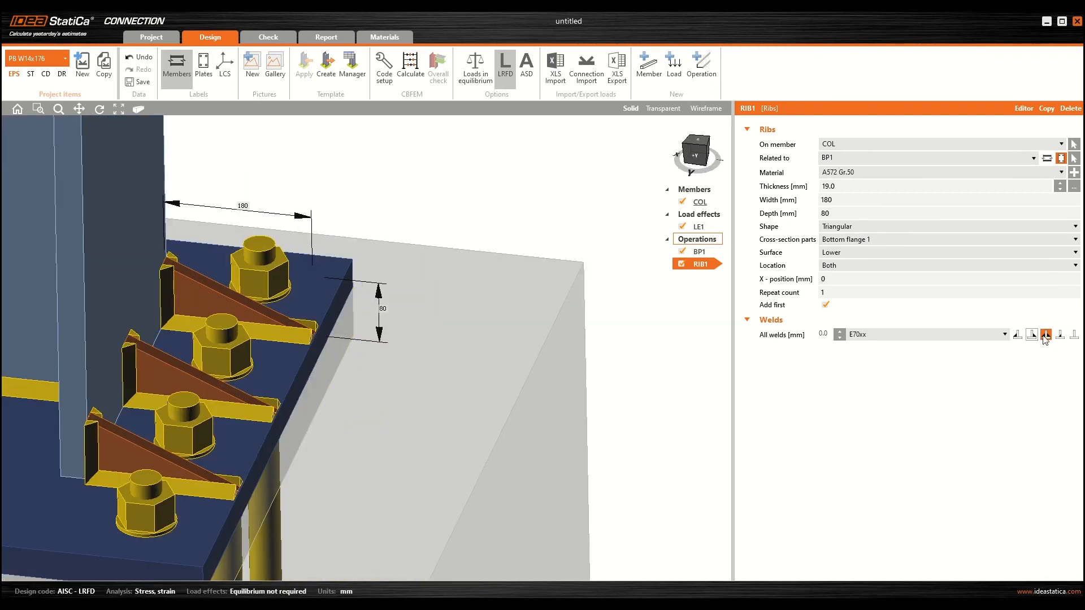
pyautogui.click(1071, 335)
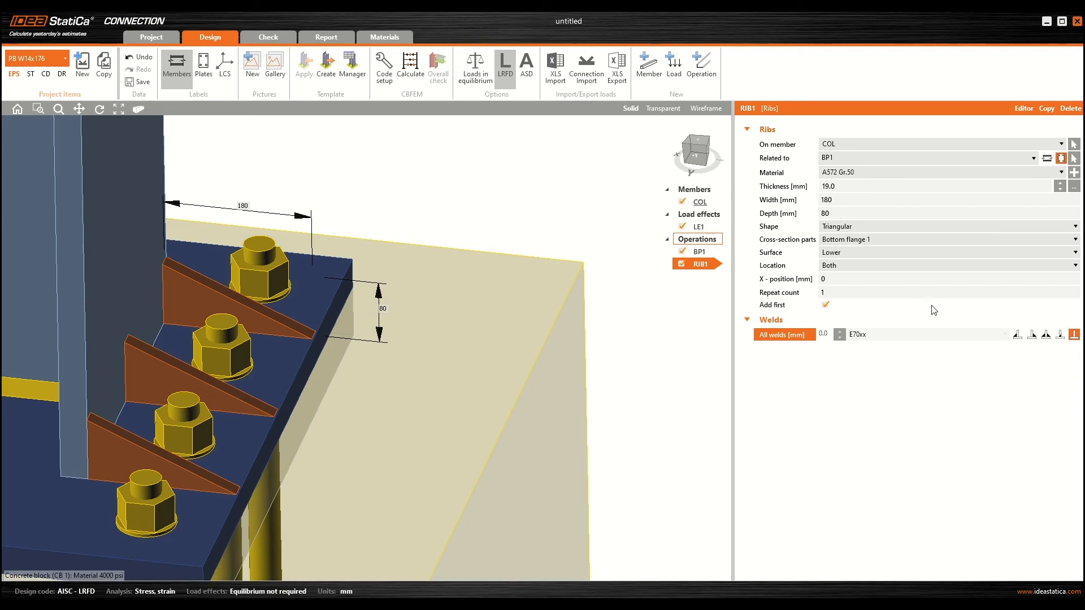
# Step: Try a rib width of 183 mm and view it against the base plate edge
pyautogui.click(821, 200)
pyautogui.write('18')
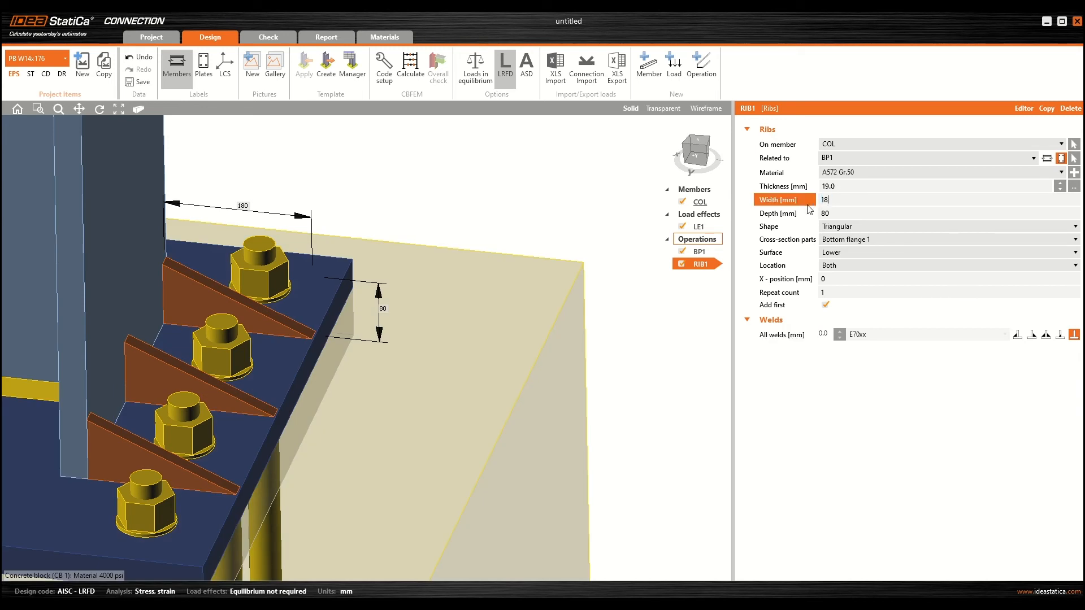
pyautogui.write('3')
pyautogui.press('Return')
pyautogui.moveTo(624, 277); pyautogui.dragTo(382, 382, button='right')
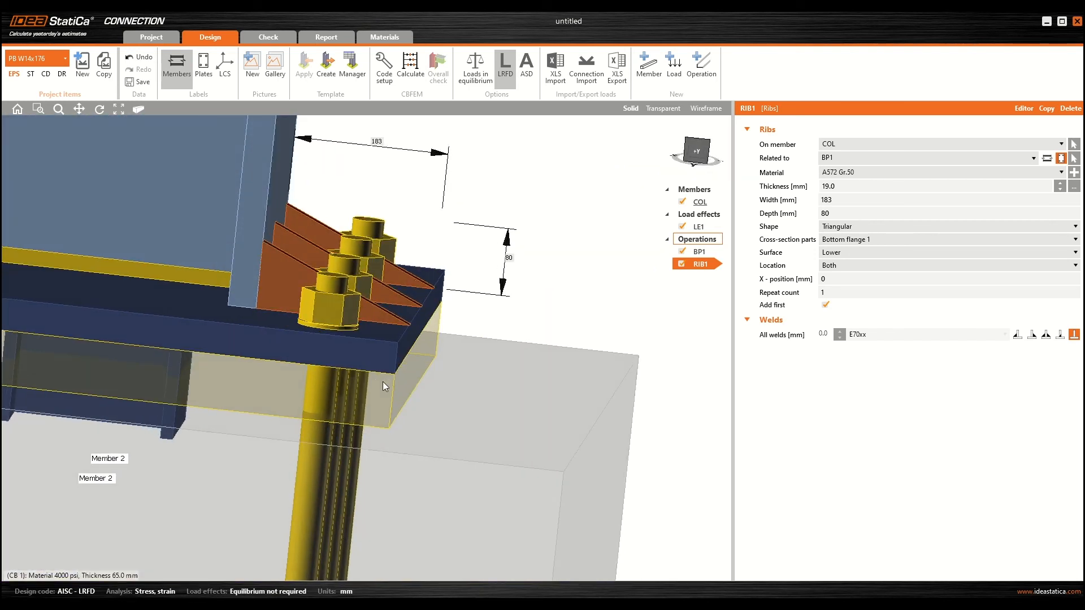
# Step: Set the ribs' width to 181 mm
pyautogui.click(839, 198)
pyautogui.write('181')
pyautogui.press('Tab')
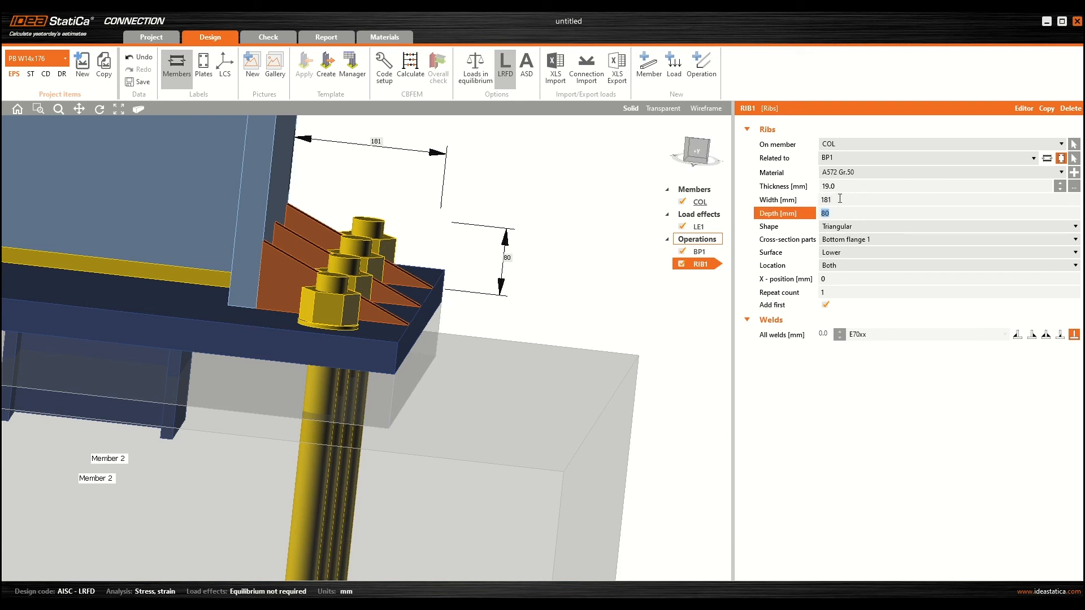
pyautogui.moveTo(529, 245); pyautogui.dragTo(504, 266, button='right')
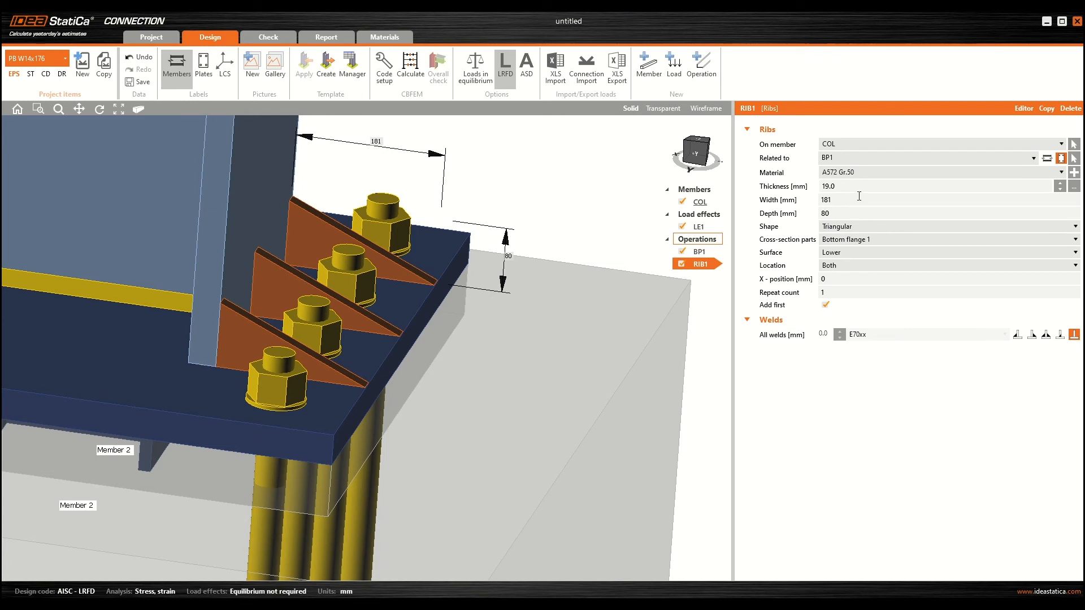
# Step: Switch to the Mathcad worksheet and calculate 181/tan(30 deg) below the existing calculations to obtain the rib depth
pyautogui.click(838, 213)
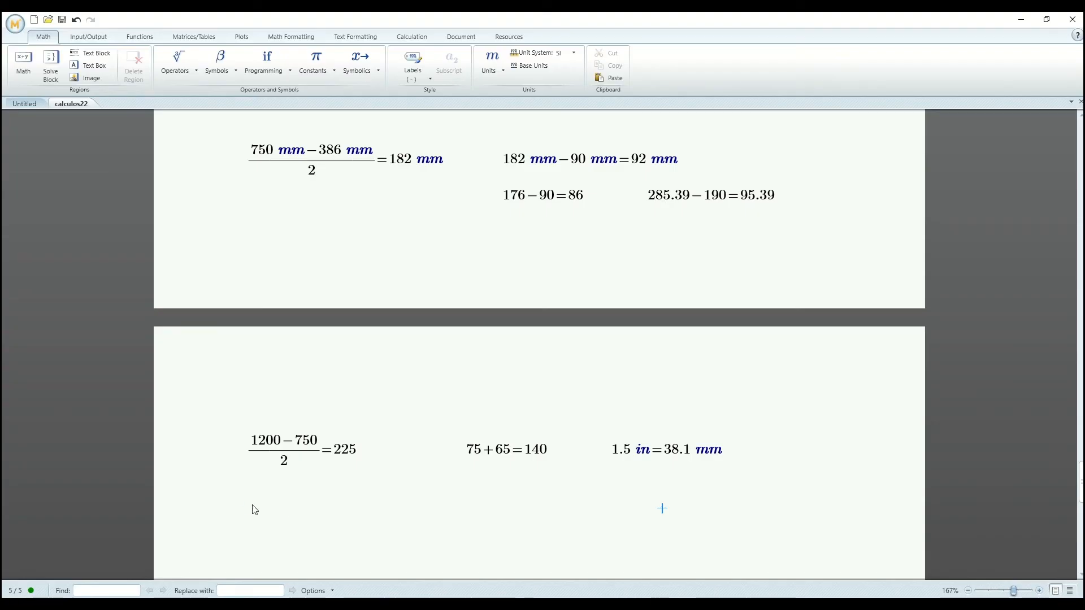
pyautogui.click(254, 510)
pyautogui.write('181')
pyautogui.press('/')
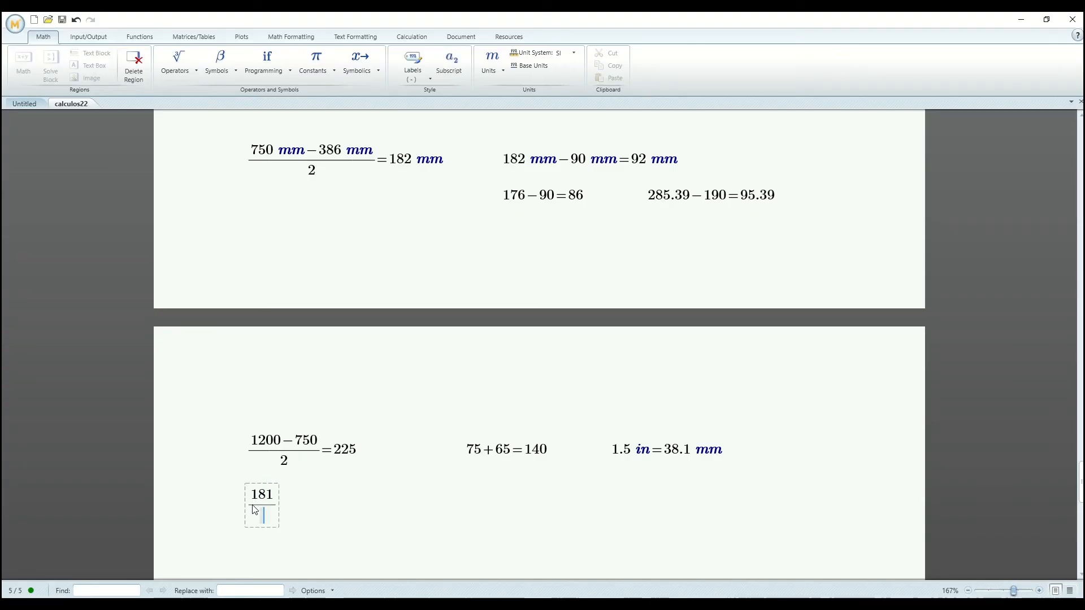
pyautogui.write('tan(30*deg')
pyautogui.write('=313.501')
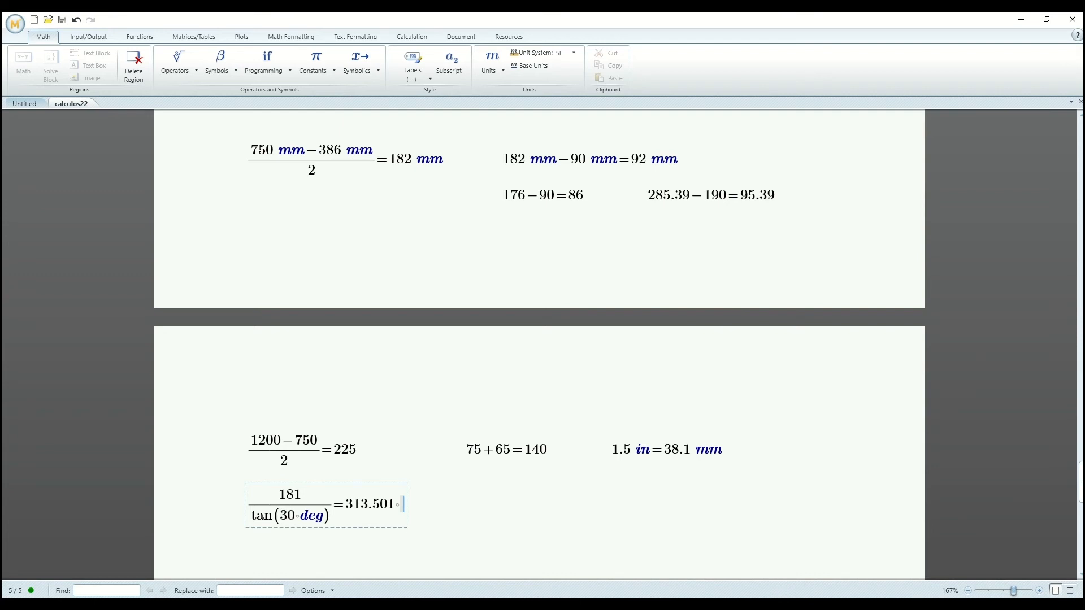
# Step: Switch back to IDEA StatiCa and set the ribs' depth to 313 mm
pyautogui.hotkey('alt', 'Tab')
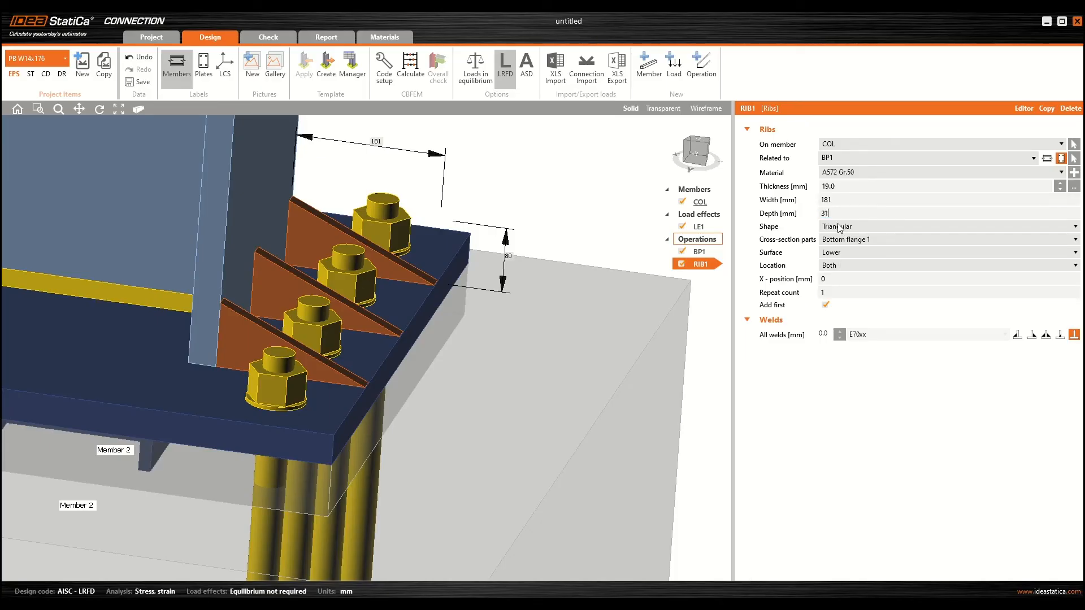
pyautogui.press('Tab')
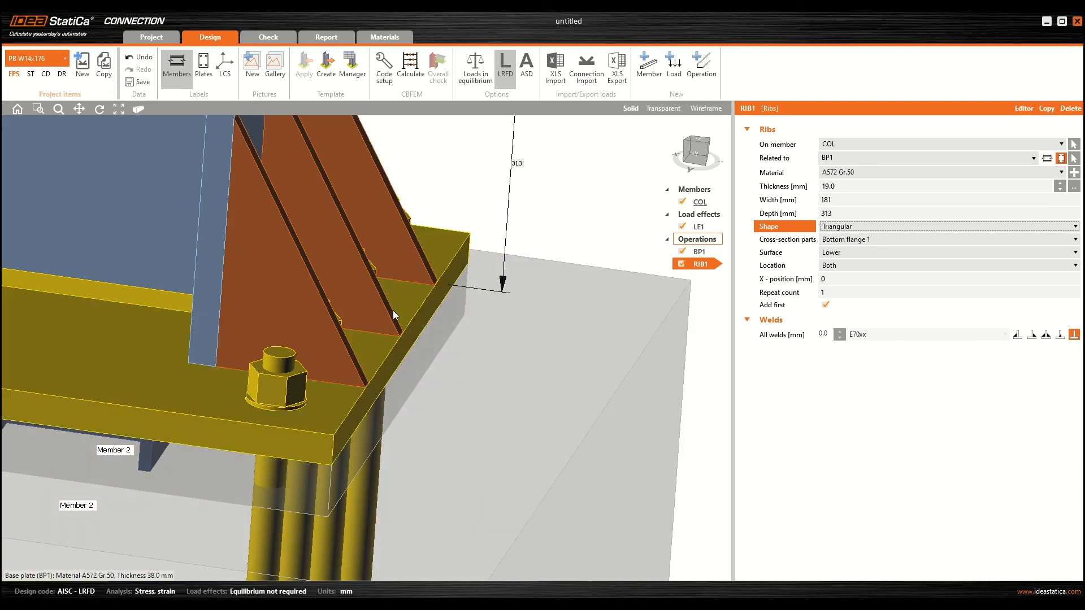
pyautogui.moveTo(354, 279)
pyautogui.mouseDown(button='right')
pyautogui.moveTo(355, 317)
pyautogui.moveTo(349, 299)
pyautogui.moveTo(378, 324)
pyautogui.moveTo(360, 257)
pyautogui.moveTo(356, 276)
pyautogui.mouseUp(button='right')
pyautogui.scroll(-5, 349, 300)
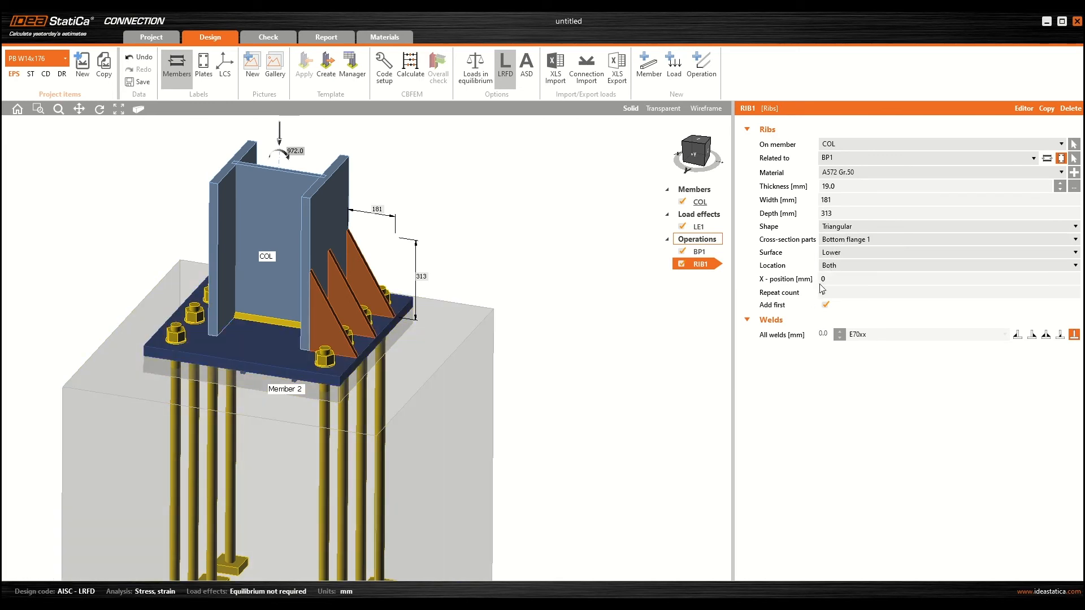
# Step: Change the ribs' shape to Chamfered with dimensions D1 and D2 both set to 25 mm
pyautogui.click(851, 227)
pyautogui.click(843, 255)
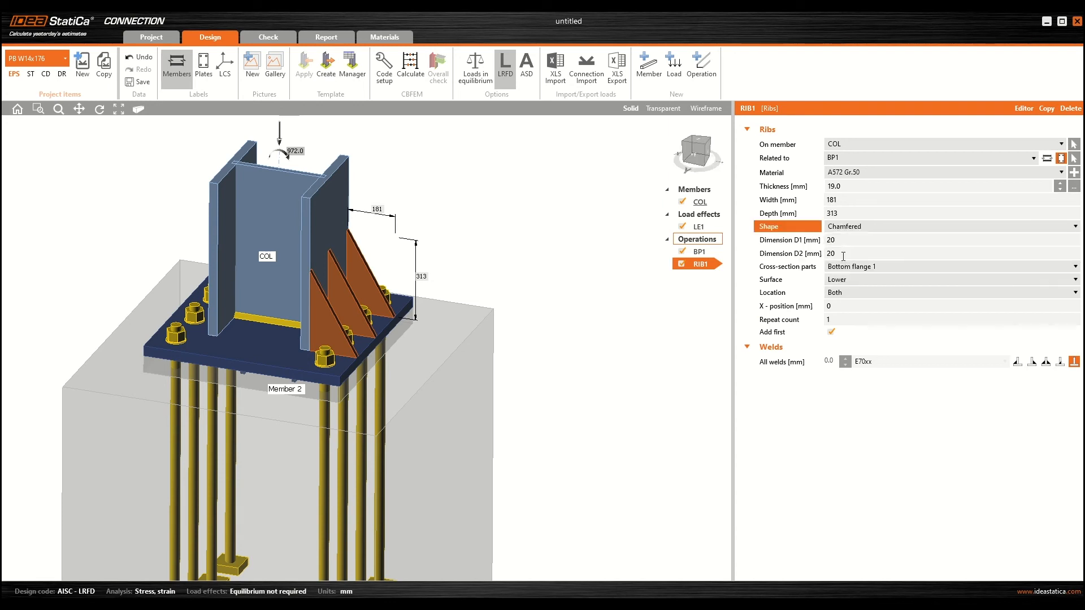
pyautogui.click(824, 240)
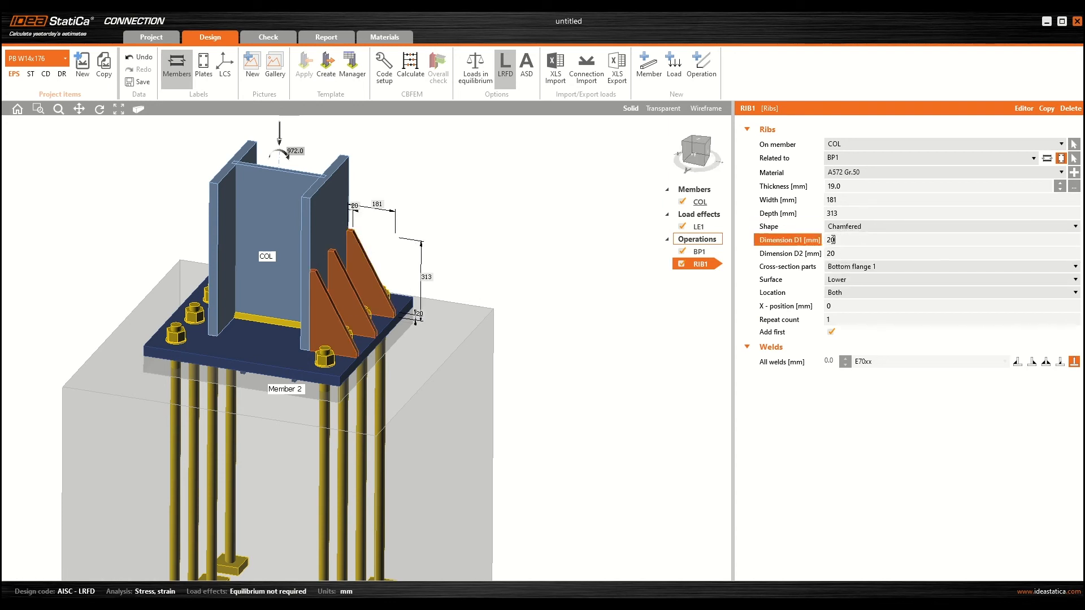
pyautogui.click(836, 253)
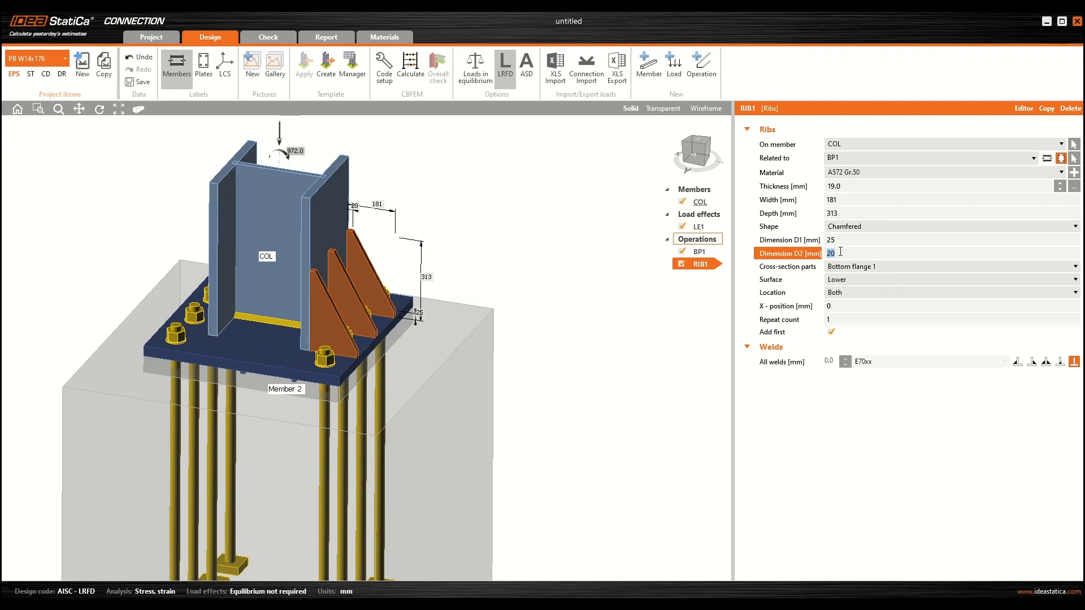
pyautogui.press('Tab')
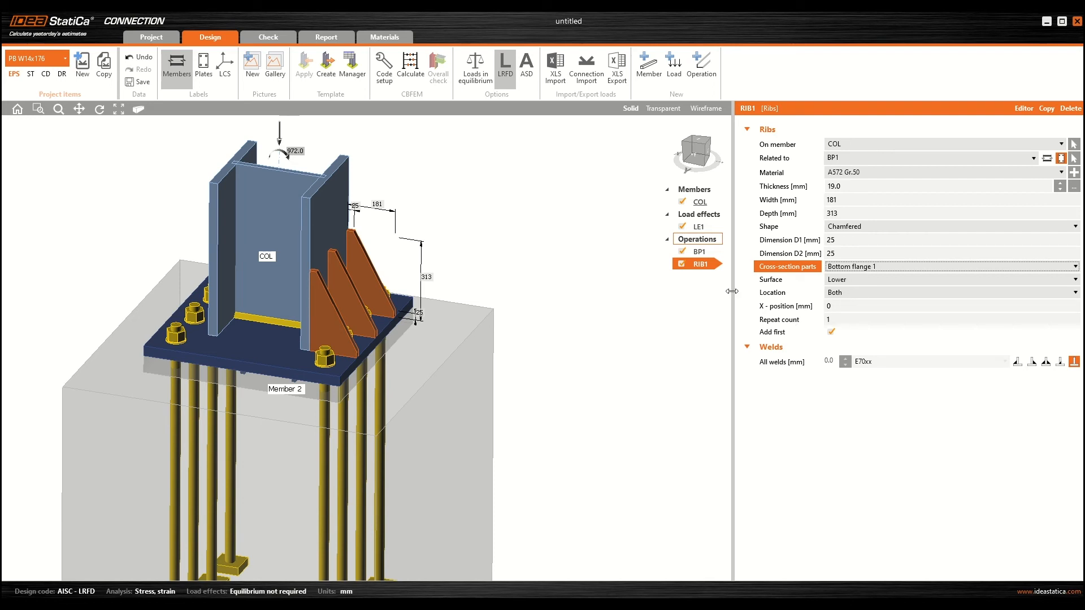
# Step: Copy the RIB1 ribs operation and place the copy on Top flange 1 with its surface set to Upper
pyautogui.rightClick(694, 264)
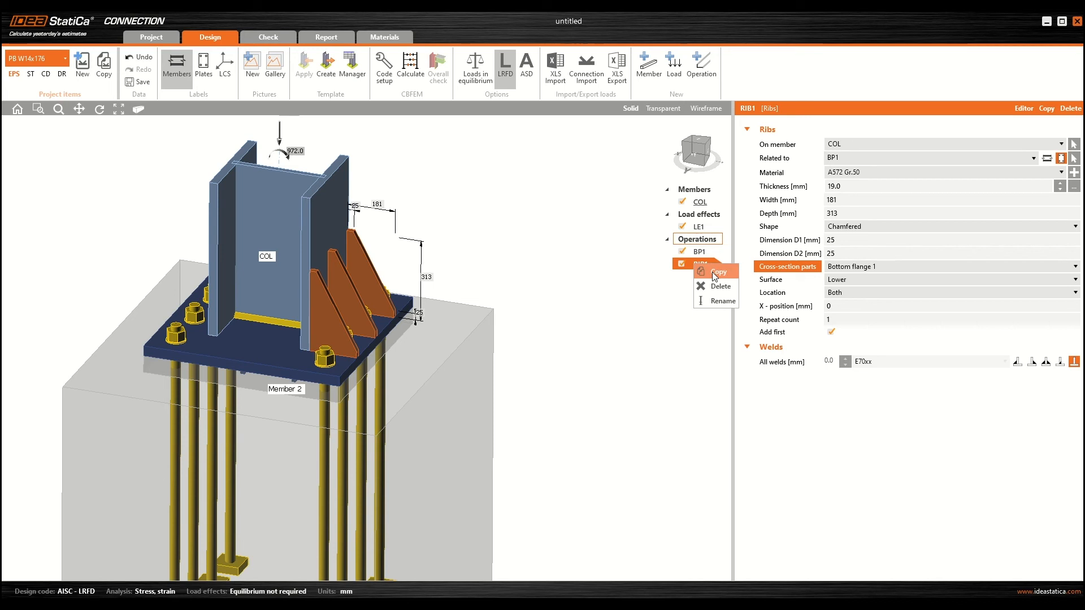
pyautogui.click(711, 272)
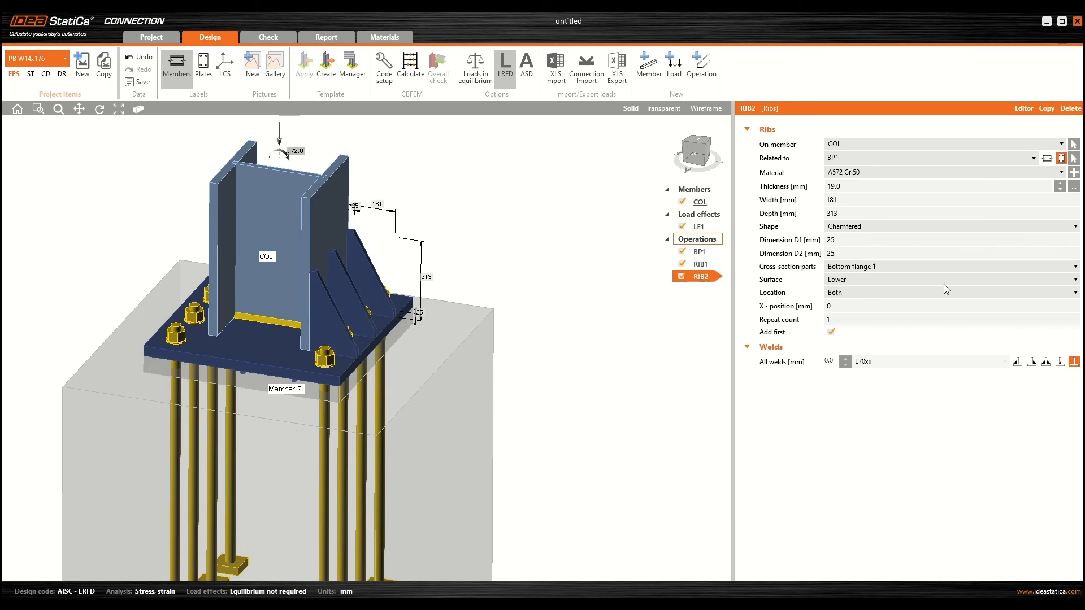
pyautogui.click(863, 271)
pyautogui.click(862, 269)
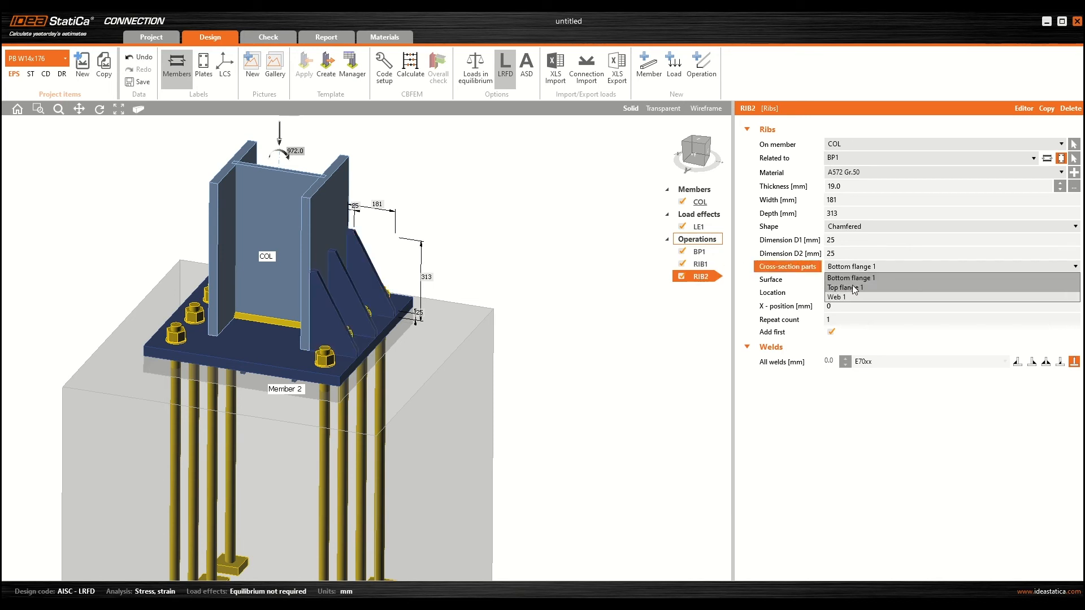
pyautogui.click(852, 287)
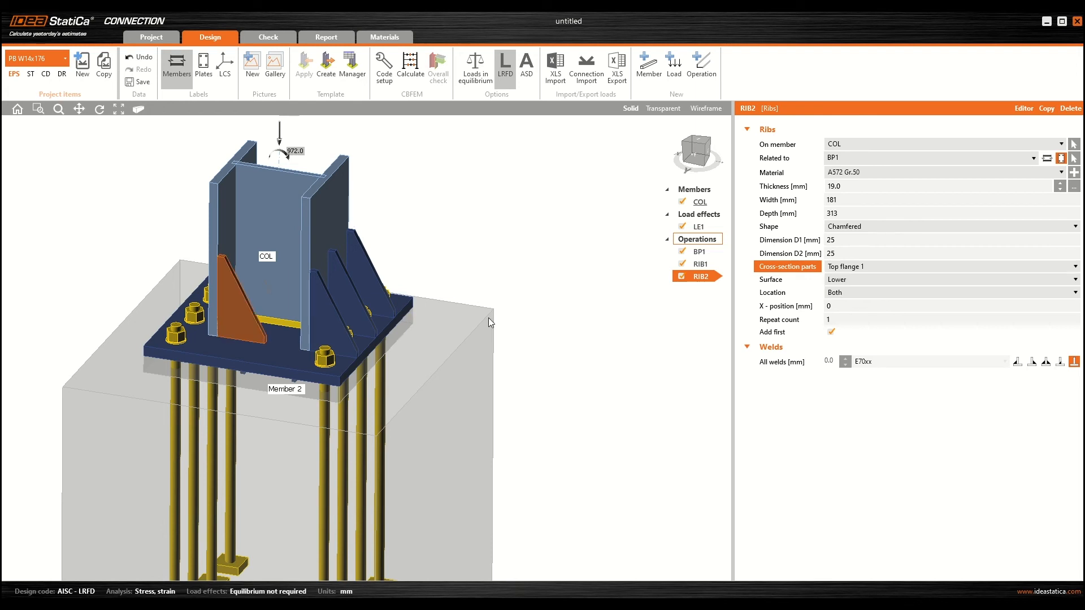
pyautogui.click(849, 280)
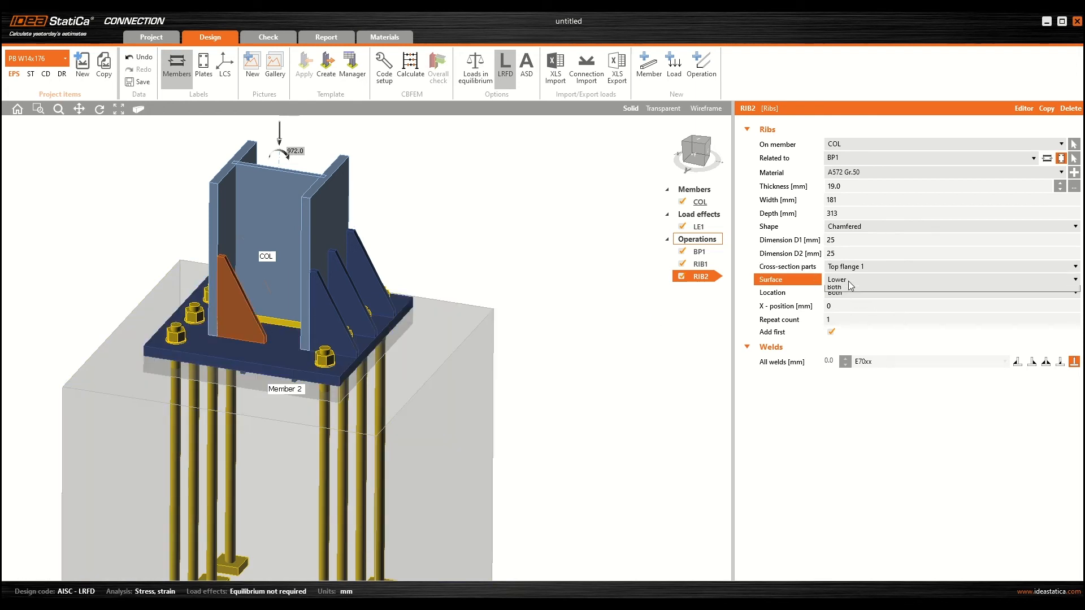
pyautogui.click(849, 280)
pyautogui.click(842, 299)
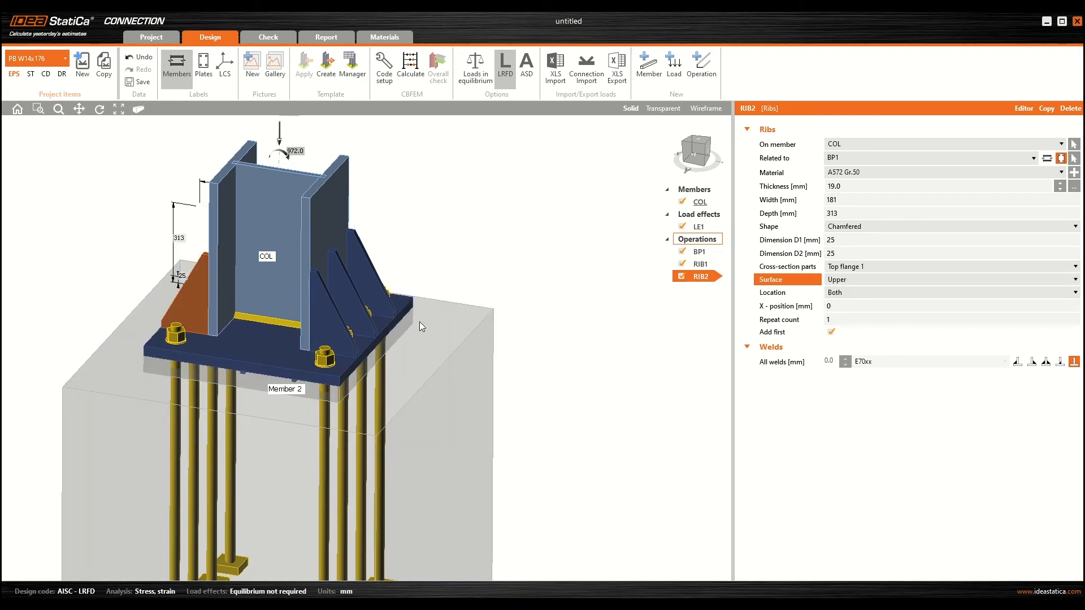
pyautogui.moveTo(307, 324); pyautogui.dragTo(475, 400, button='right')
pyautogui.moveTo(474, 399); pyautogui.dragTo(443, 385, button='middle')
pyautogui.moveTo(443, 385); pyautogui.dragTo(441, 375, button='right')
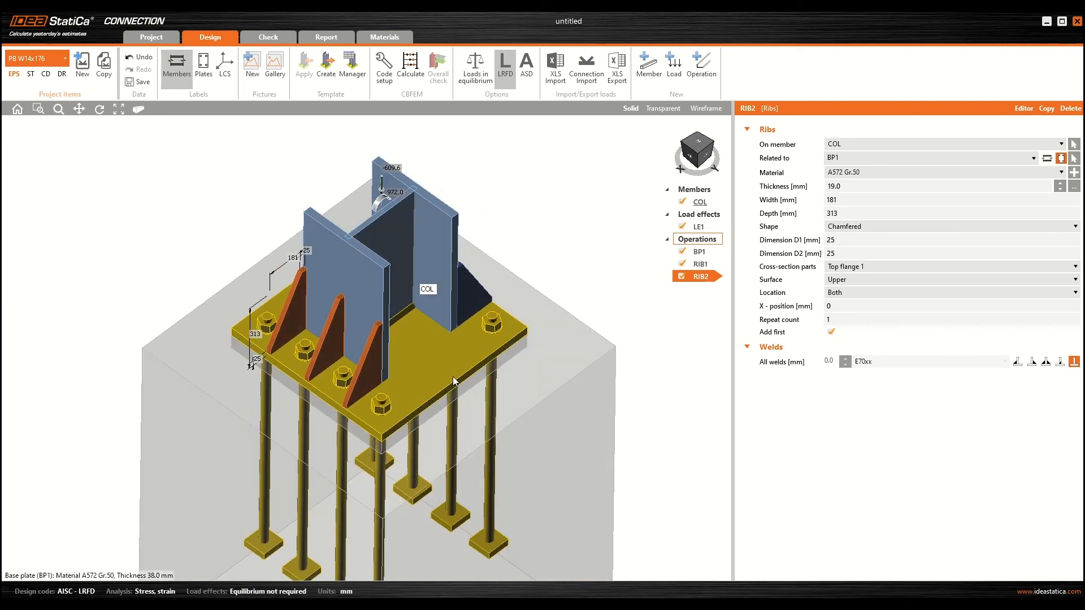
# Step: Weld the top flange ribs with double-sided fillet welds of 8 mm
pyautogui.click(1046, 362)
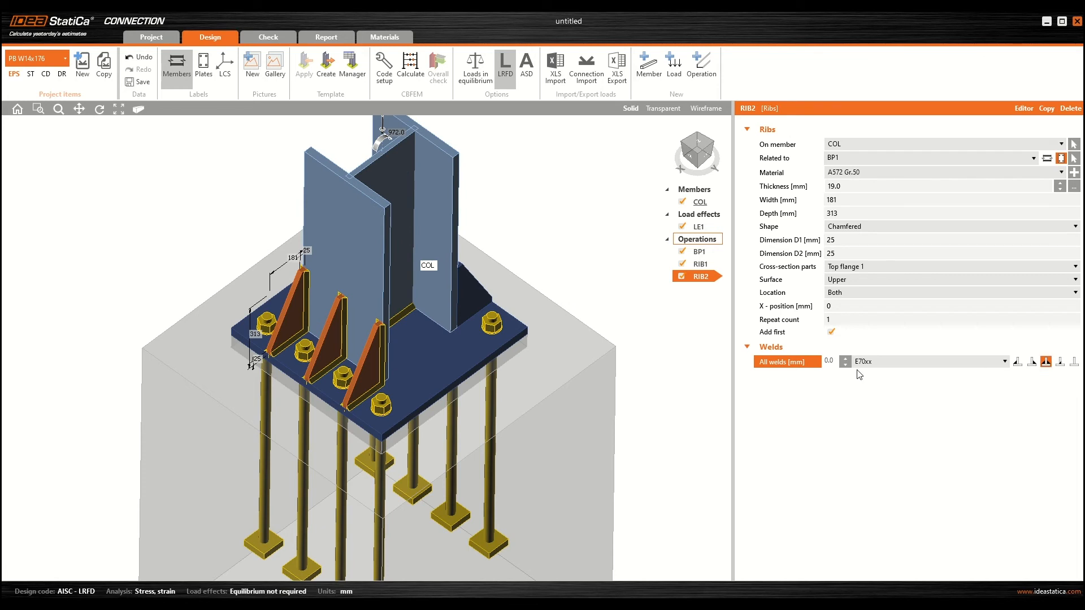
pyautogui.click(835, 360)
pyautogui.press('Return')
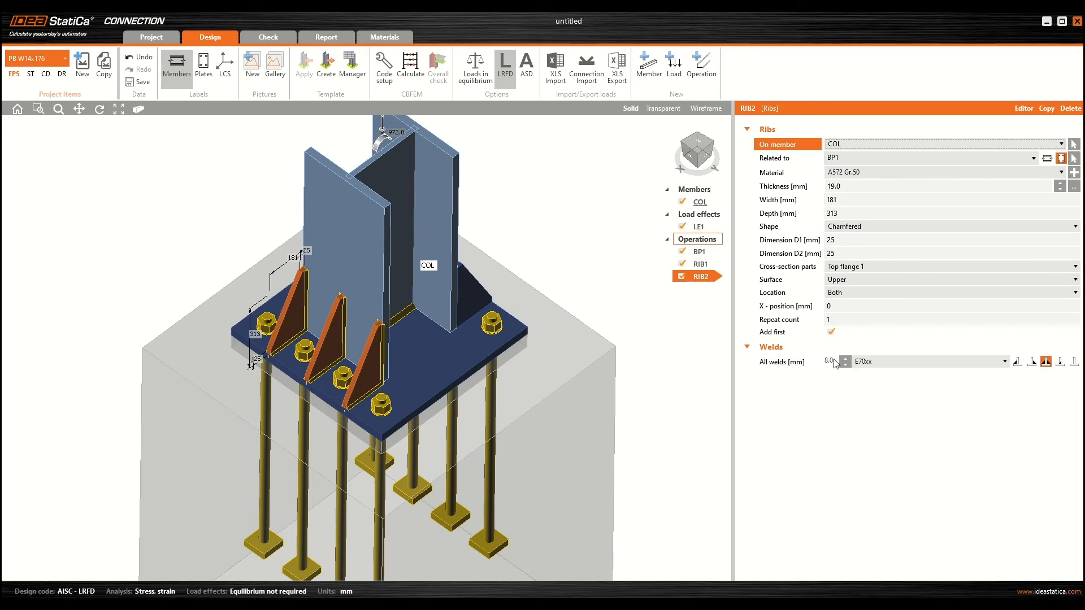
# Step: Calculate the connection and view the equivalent stress and plastic strain results of the plates
pyautogui.moveTo(498, 316)
pyautogui.keyDown('ctrl'); pyautogui.mouseDown(button='middle')
pyautogui.moveTo(450, 314)
pyautogui.moveTo(420, 254)
pyautogui.moveTo(490, 316)
pyautogui.mouseUp(button='middle'); pyautogui.keyUp('ctrl')
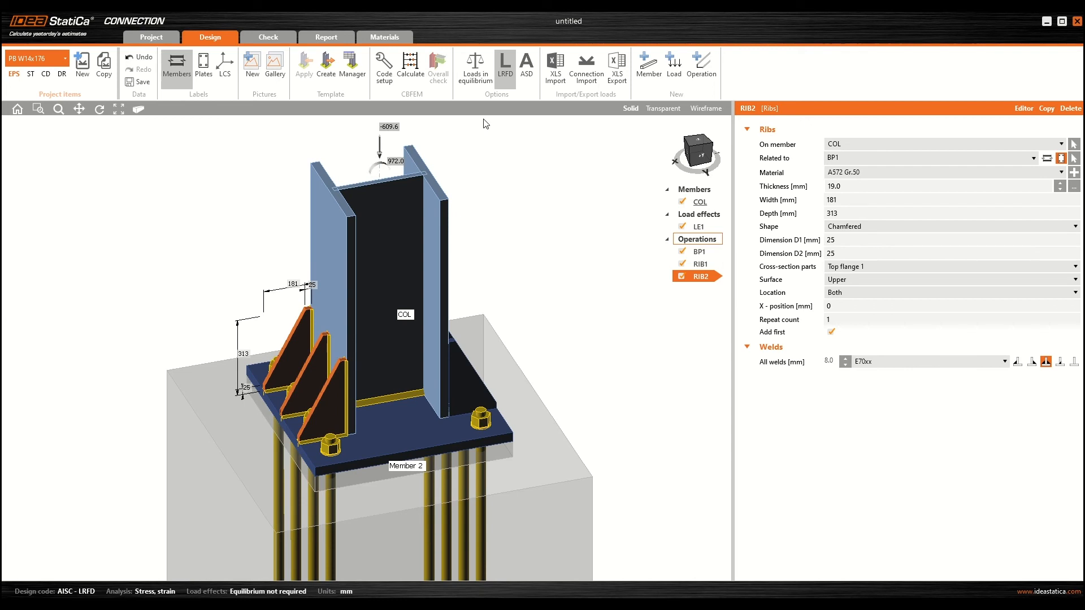
pyautogui.click(410, 71)
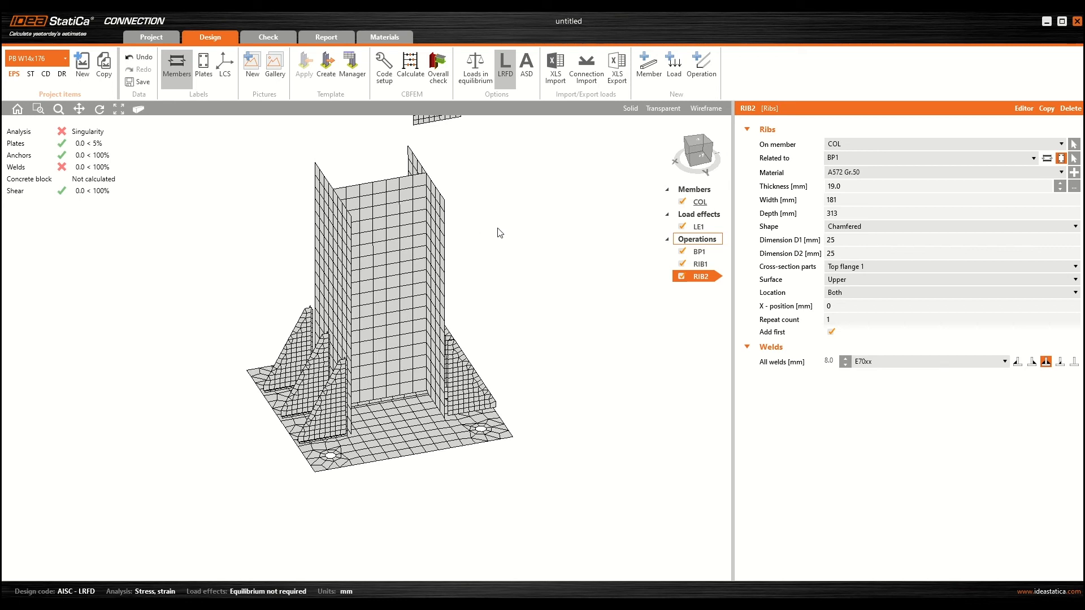
pyautogui.click(291, 32)
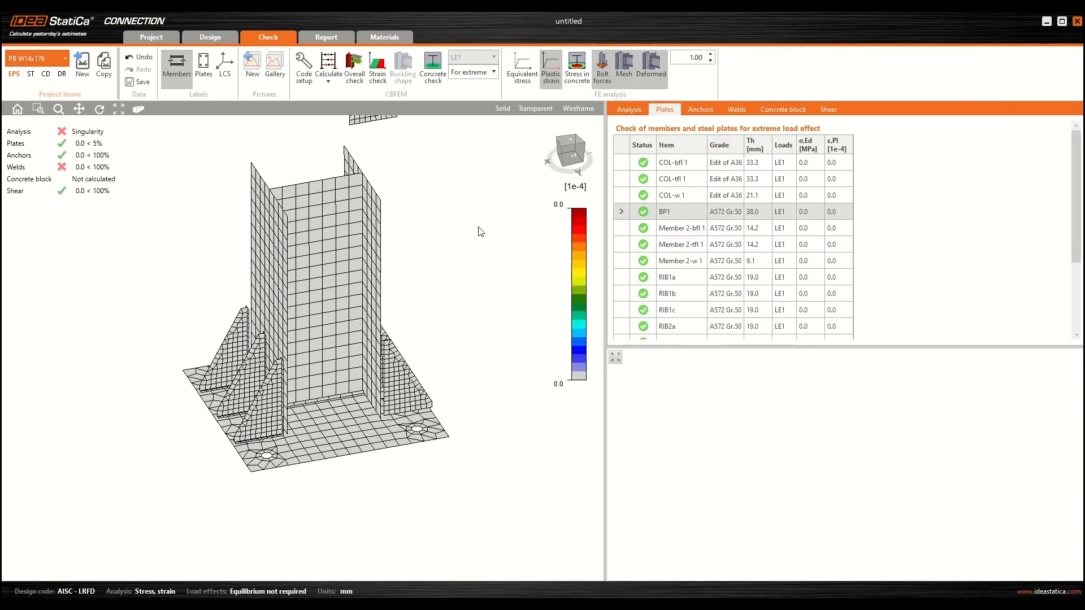
pyautogui.click(522, 70)
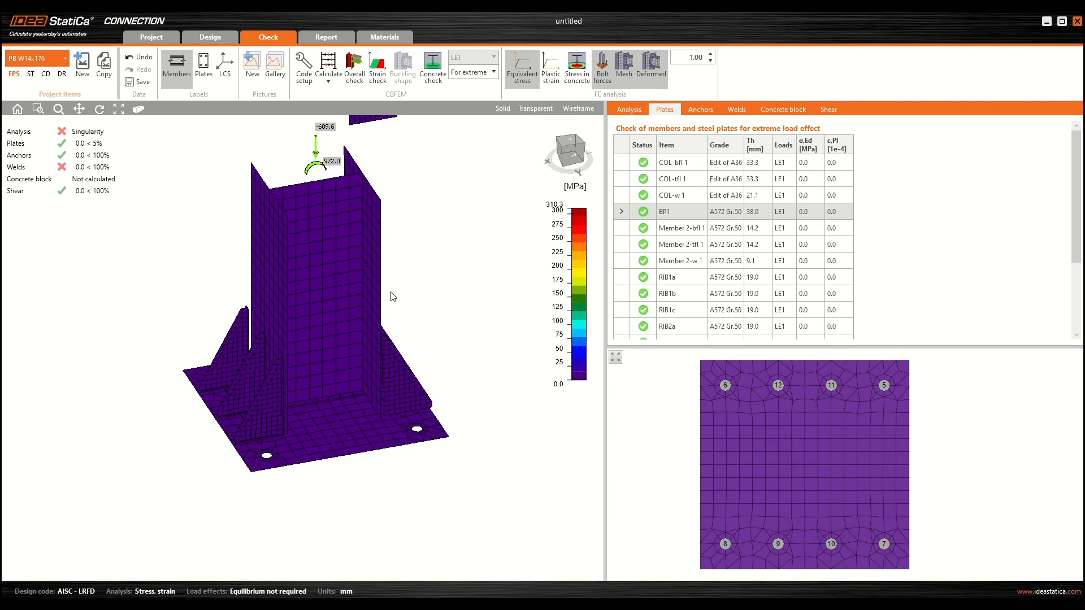
pyautogui.moveTo(435, 251); pyautogui.dragTo(421, 268, button='middle')
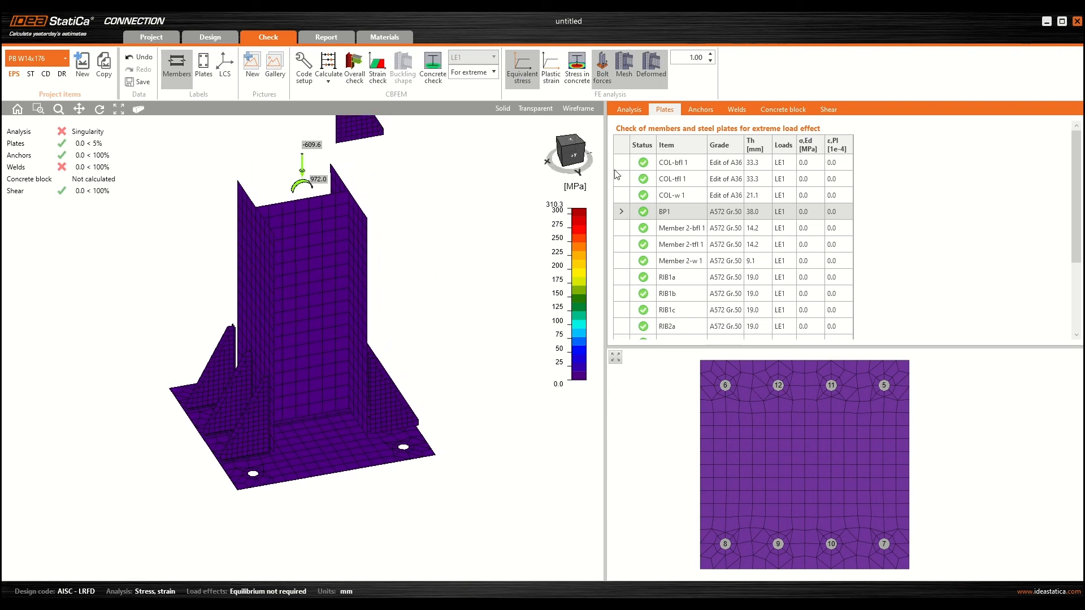
pyautogui.click(549, 67)
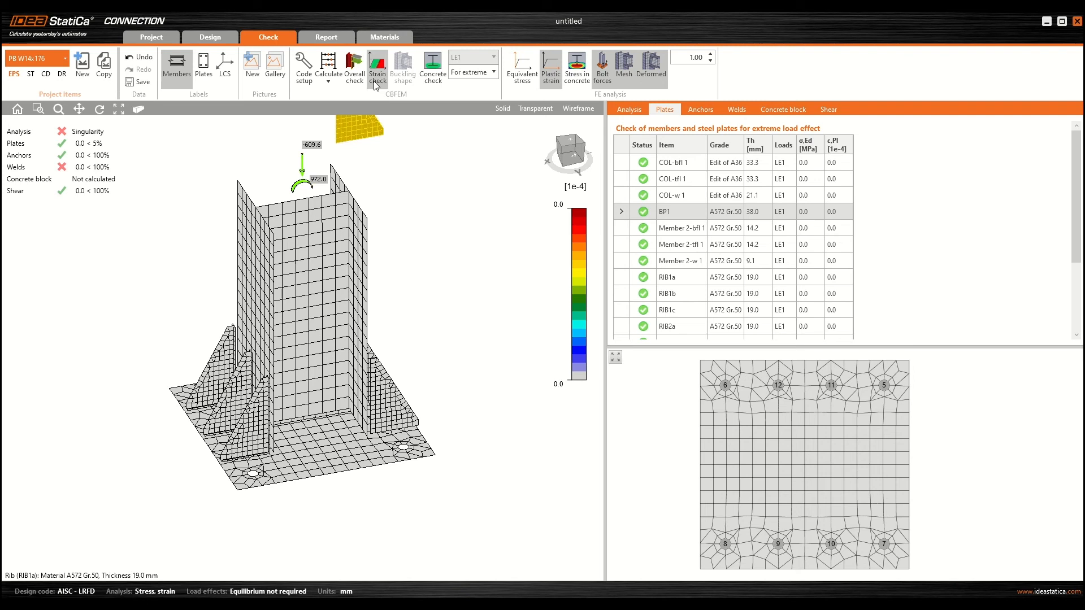
# Step: Return to the design, disable the RIB2 operation, recalculate the connection and examine the deformed mesh around the remaining ribs
pyautogui.click(213, 36)
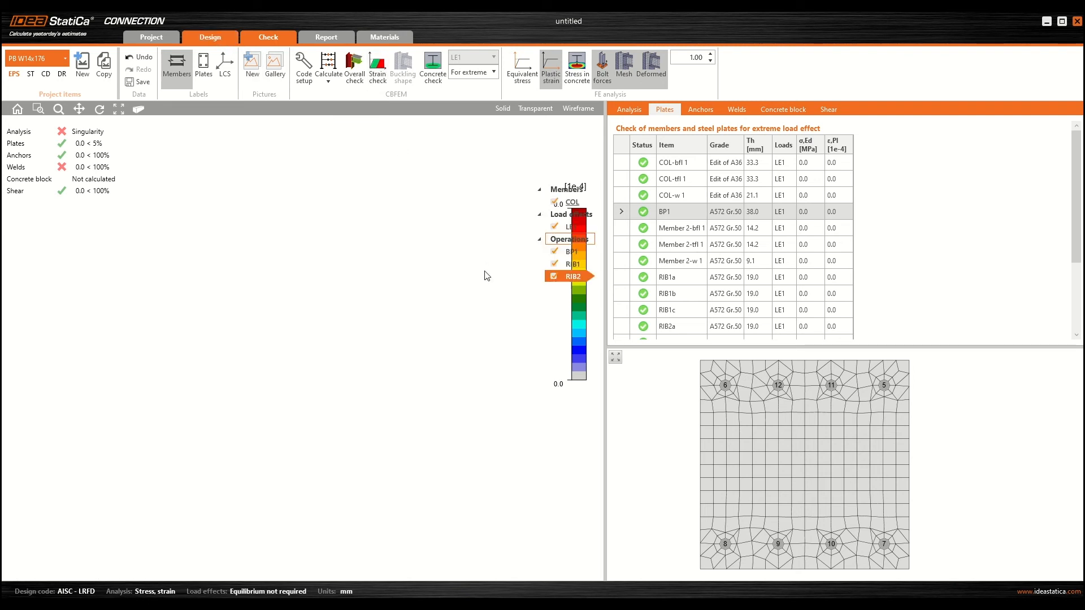
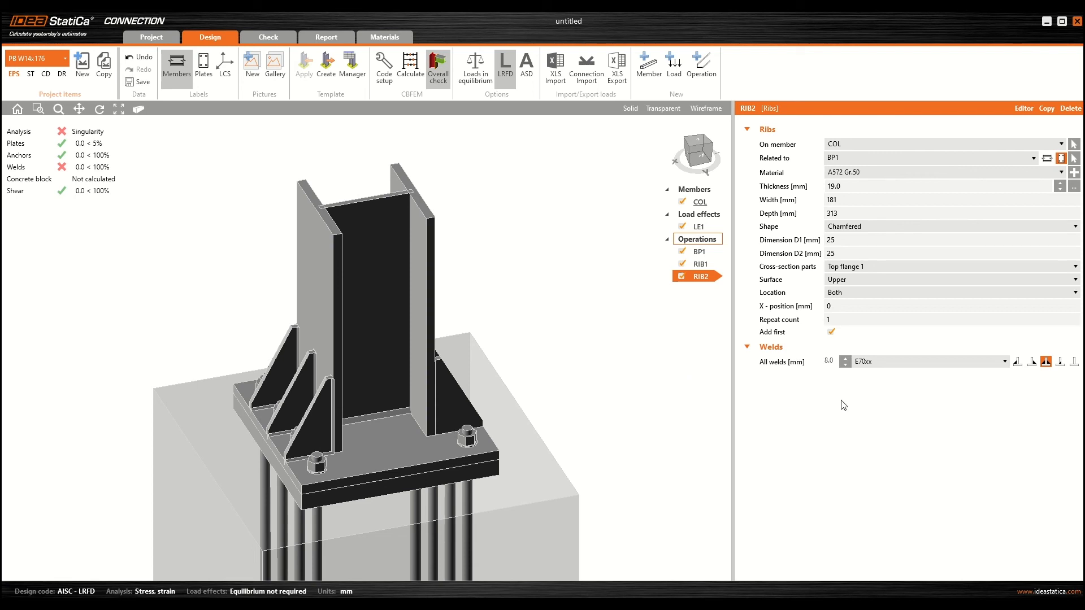
pyautogui.click(700, 266)
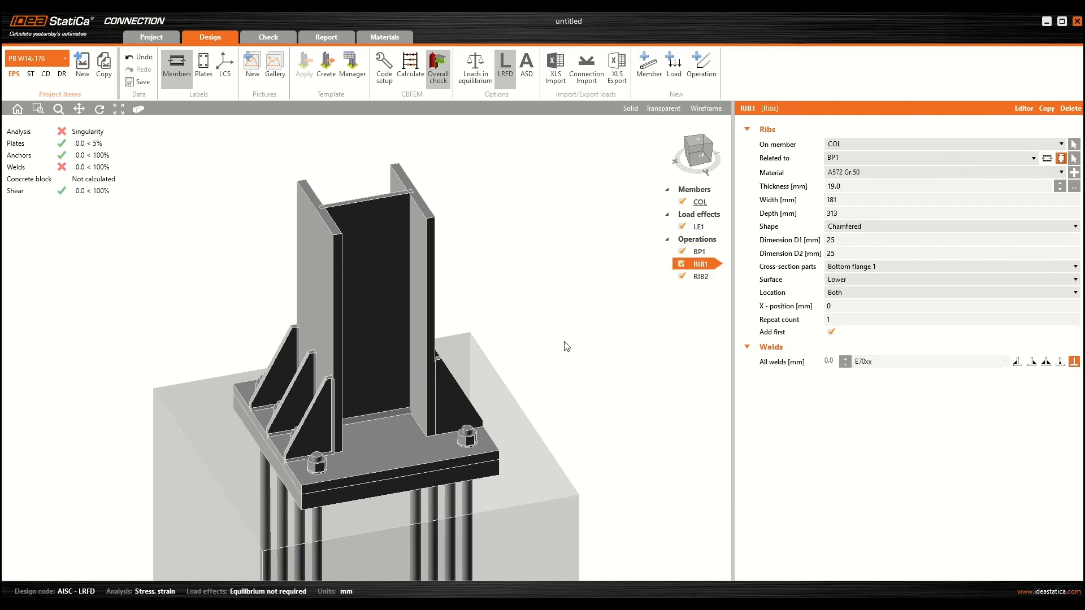
pyautogui.click(682, 276)
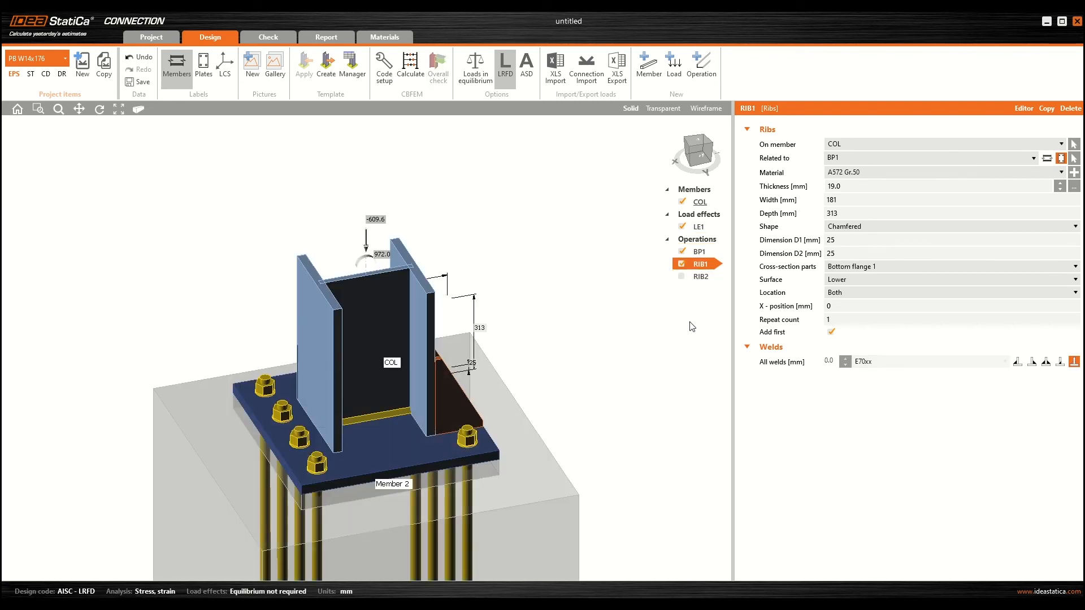
pyautogui.click(410, 67)
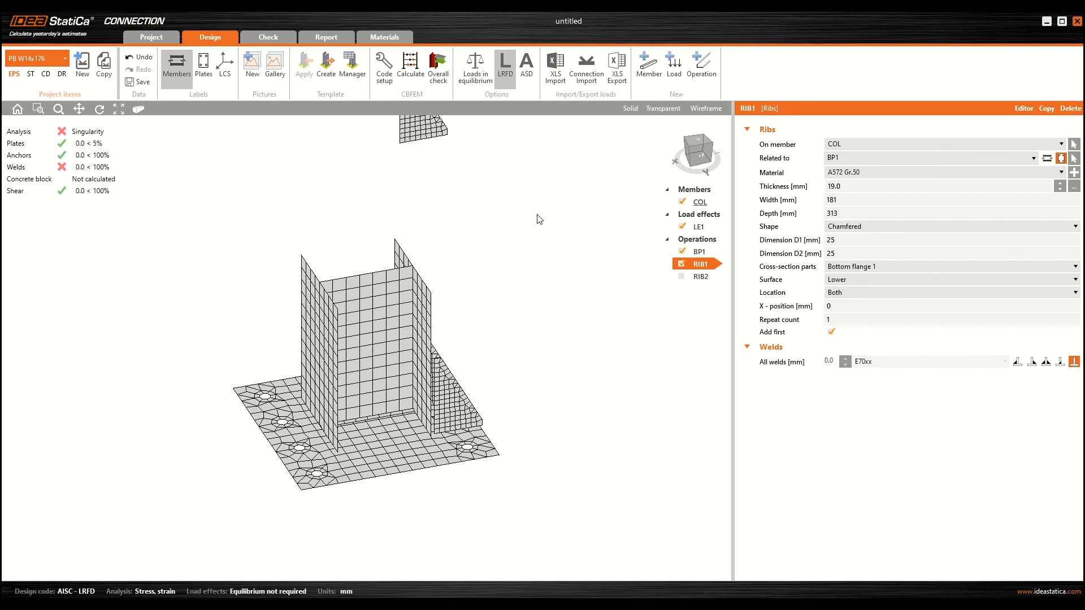
pyautogui.scroll(-4, 480, 356)
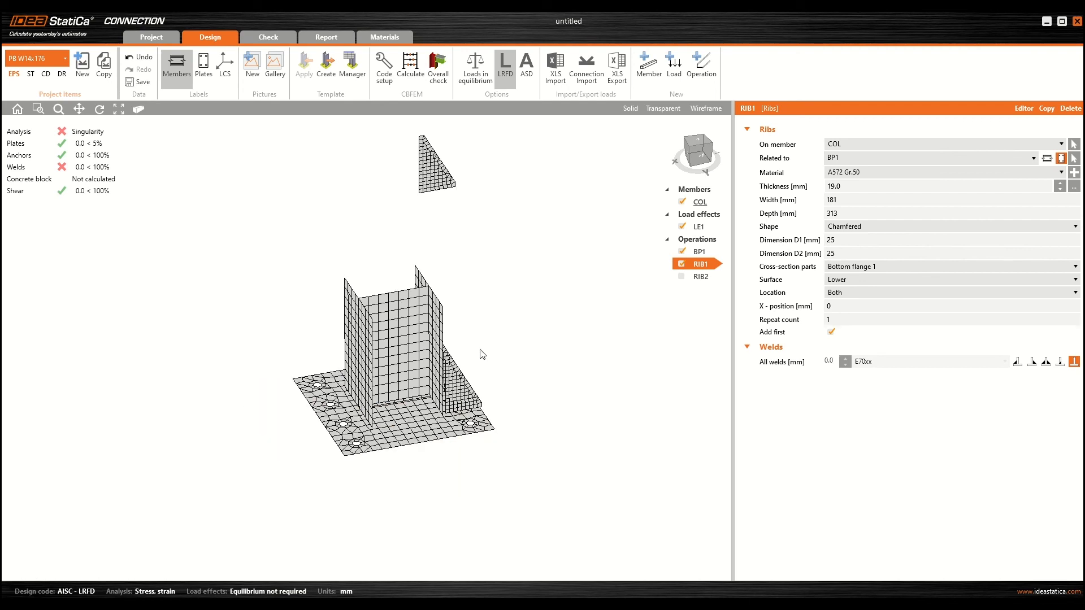
pyautogui.scroll(2, 484, 356)
pyautogui.moveTo(564, 379); pyautogui.dragTo(447, 392, button='right')
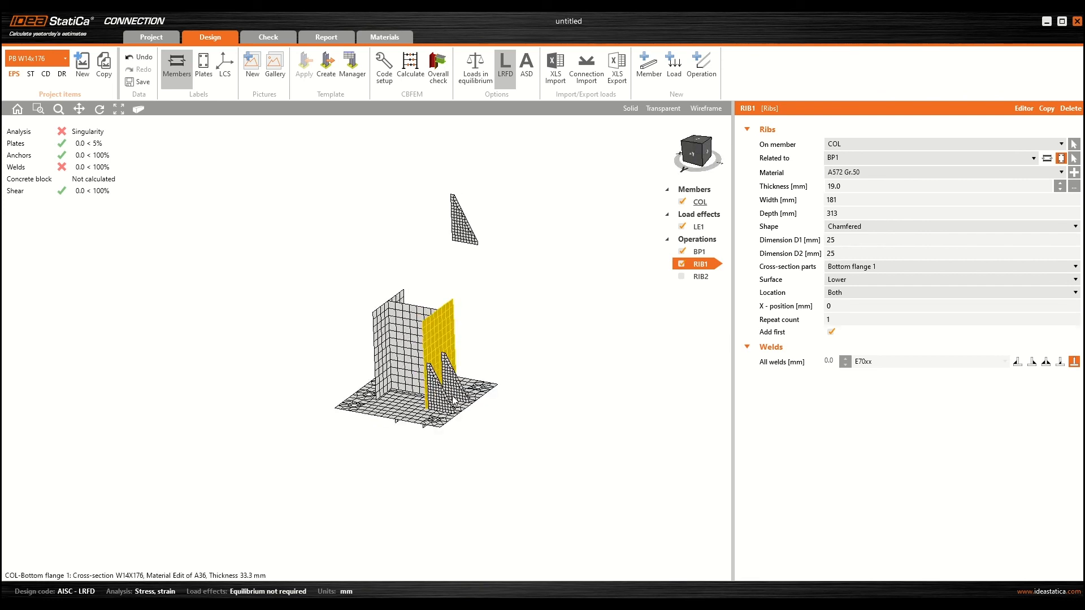
pyautogui.scroll(4, 619, 299)
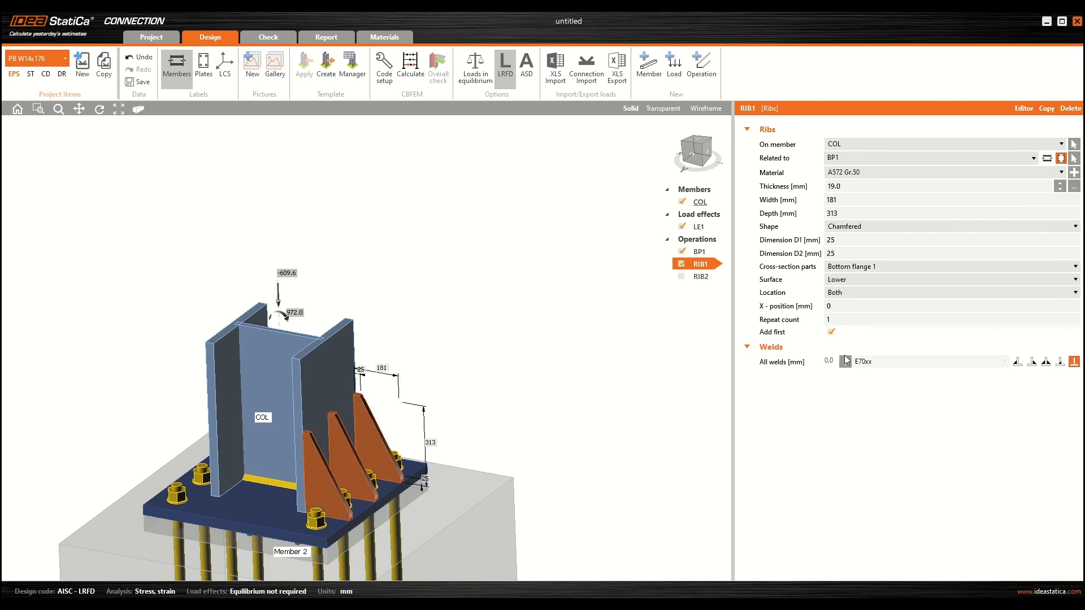
# Step: Re-enable the RIB2 operation, review the RIB1 settings and calculate the connection again
pyautogui.click(700, 277)
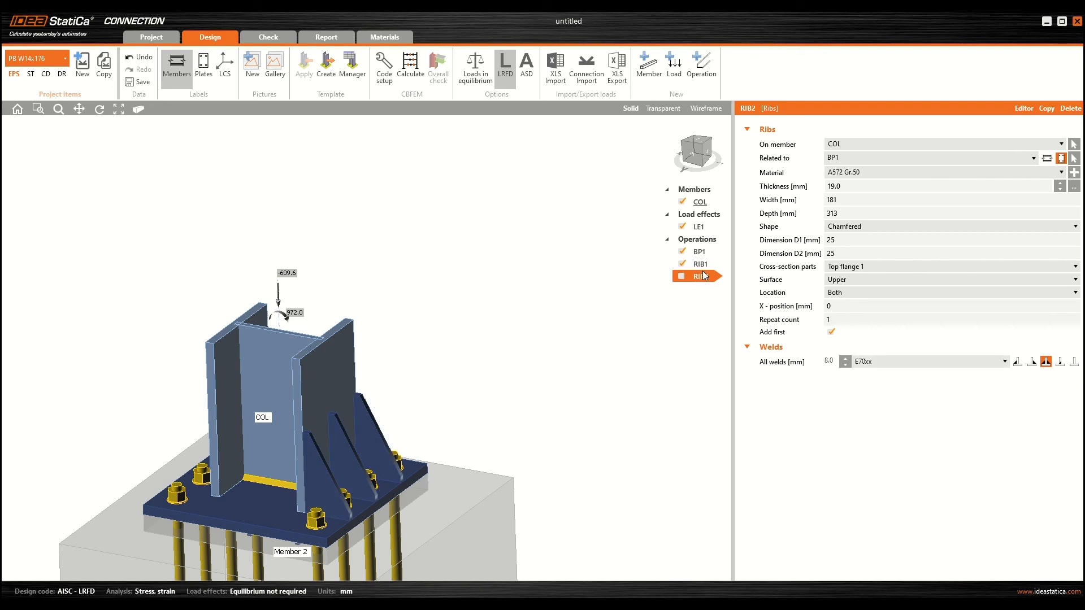
pyautogui.click(681, 278)
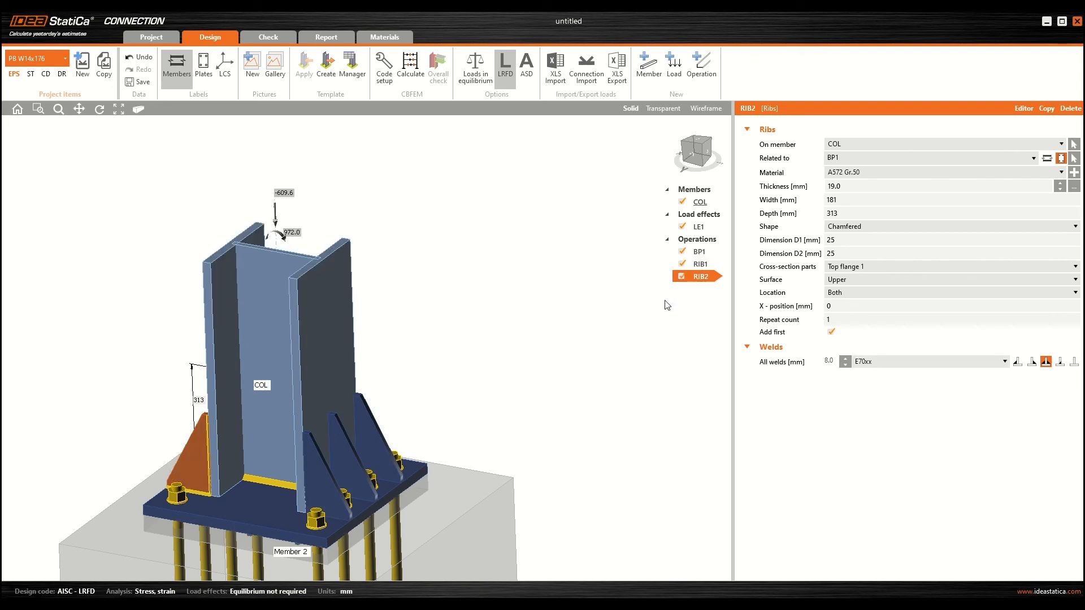
pyautogui.click(697, 264)
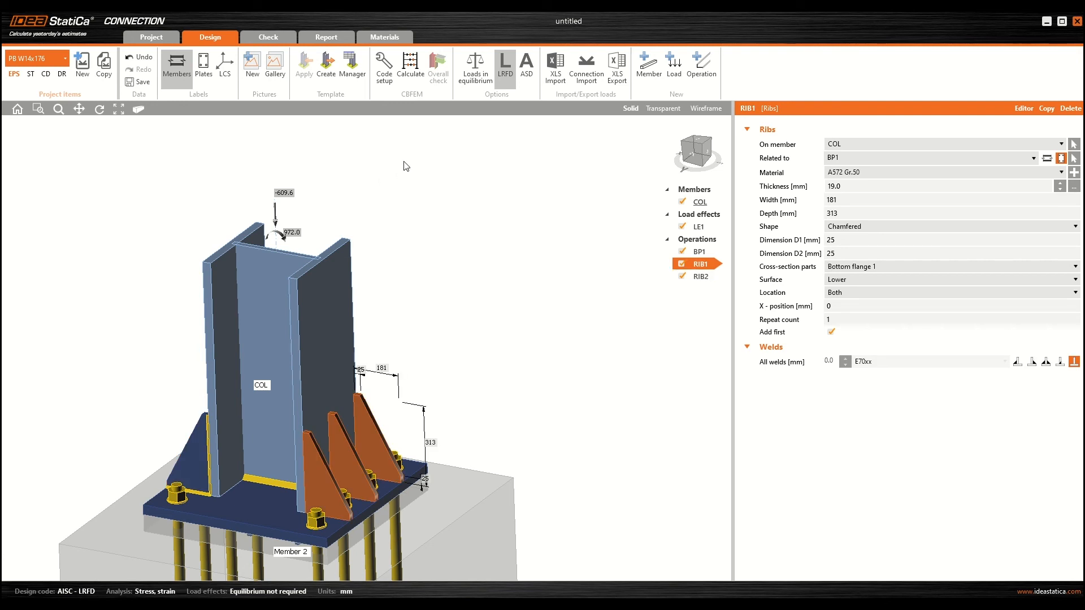
pyautogui.click(411, 59)
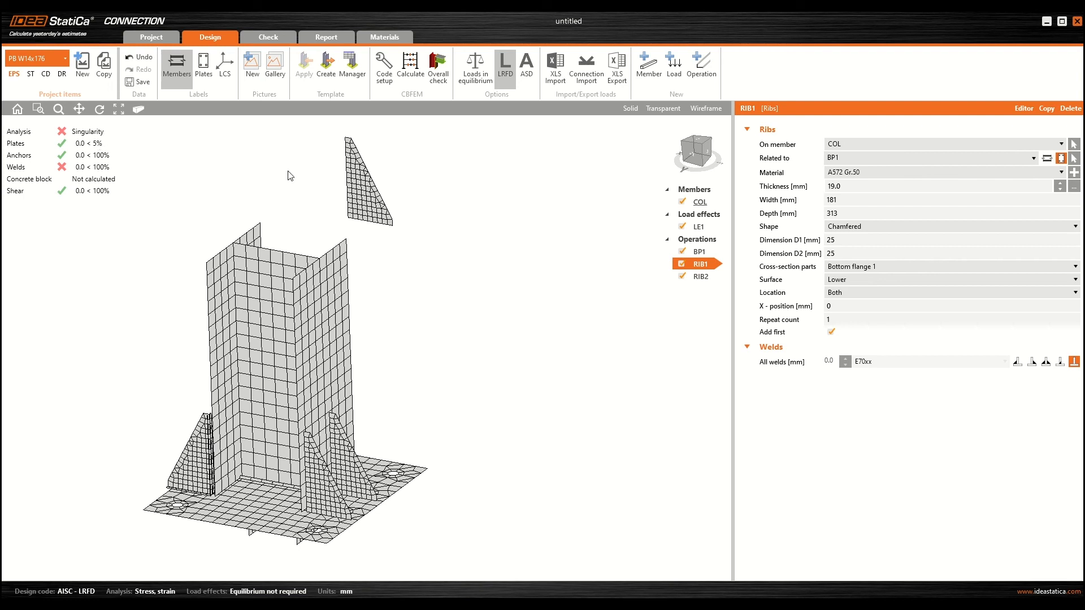
# Step: Compare the weld settings of both rib operations and give the RIB1 ribs double-sided fillet welds of 8 mm
pyautogui.click(698, 280)
pyautogui.click(700, 263)
pyautogui.click(1046, 361)
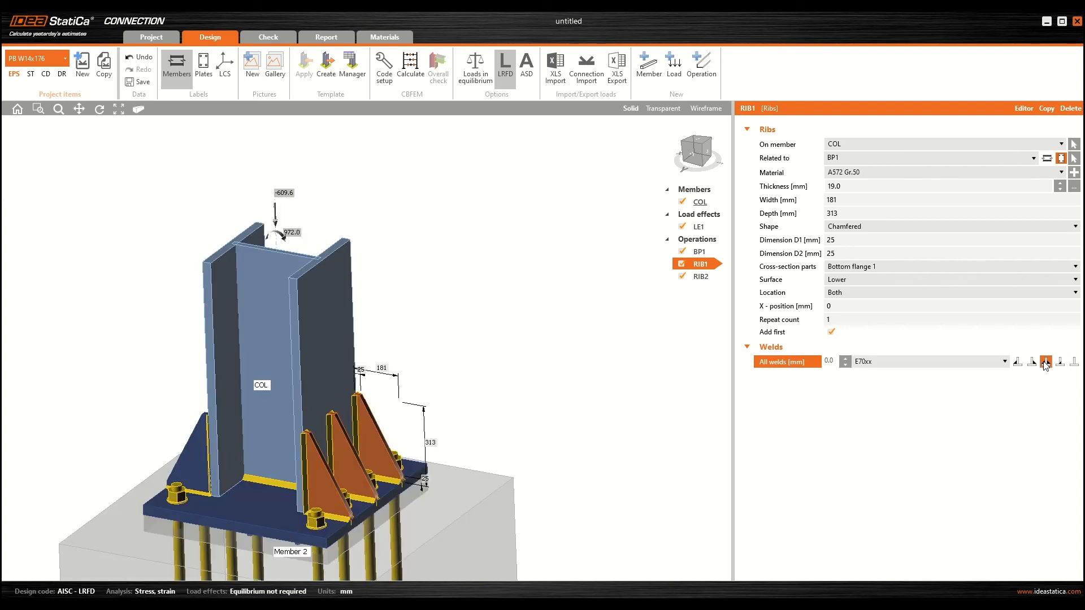
pyautogui.click(700, 276)
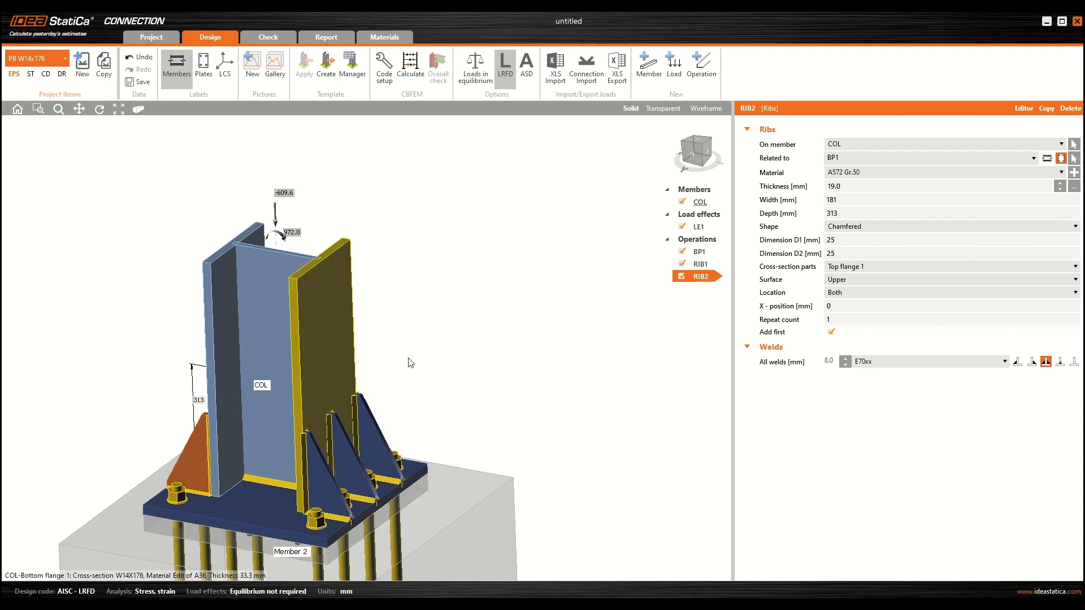
pyautogui.click(699, 265)
pyautogui.click(834, 362)
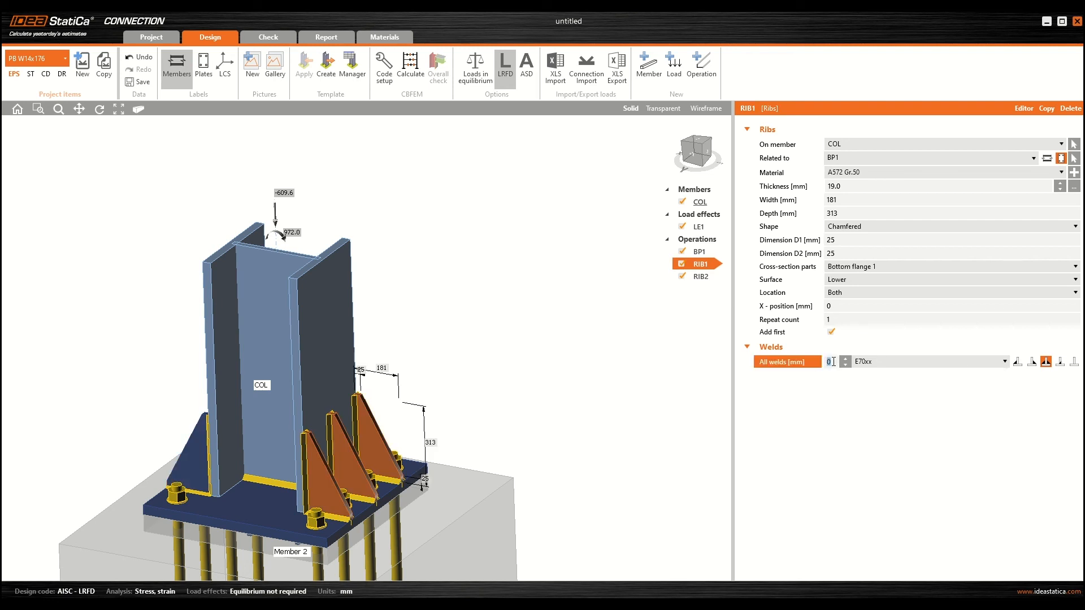
pyautogui.write('8')
pyautogui.press('Tab')
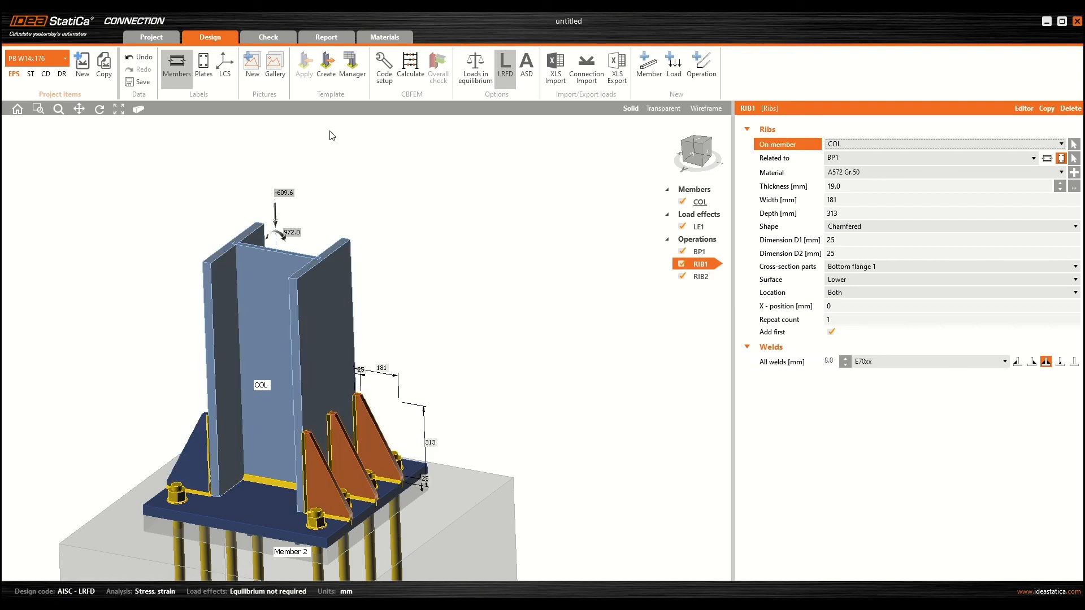
# Step: Recalculate the connection, inspect the overall check and display the plastic strain on the undeformed model
pyautogui.click(410, 66)
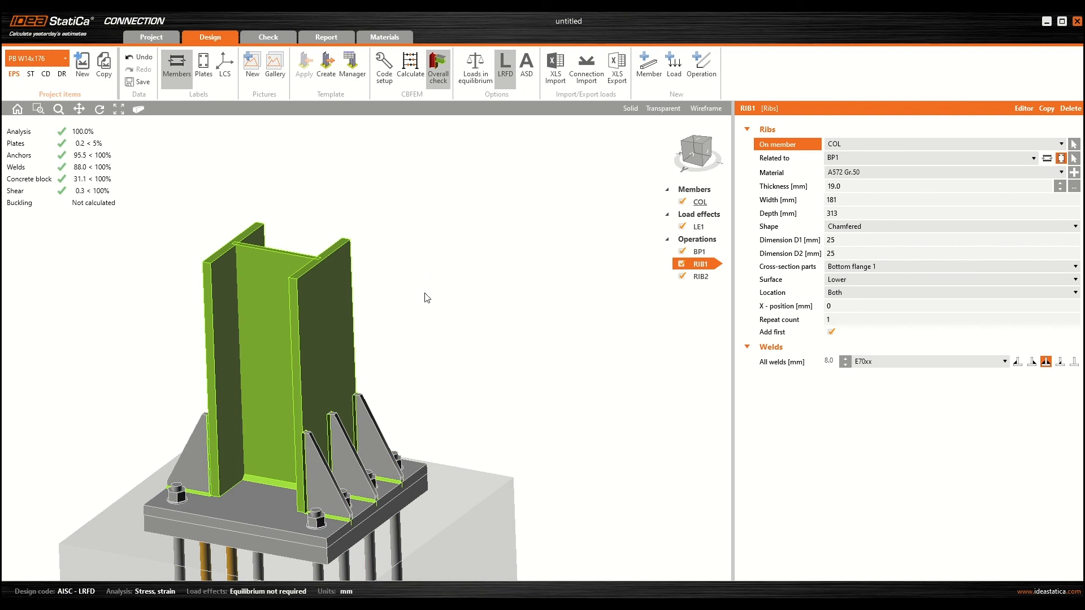
pyautogui.moveTo(371, 305); pyautogui.dragTo(452, 395, button='right')
pyautogui.moveTo(450, 433); pyautogui.dragTo(451, 388, button='middle')
pyautogui.moveTo(464, 287); pyautogui.dragTo(468, 320, button='right')
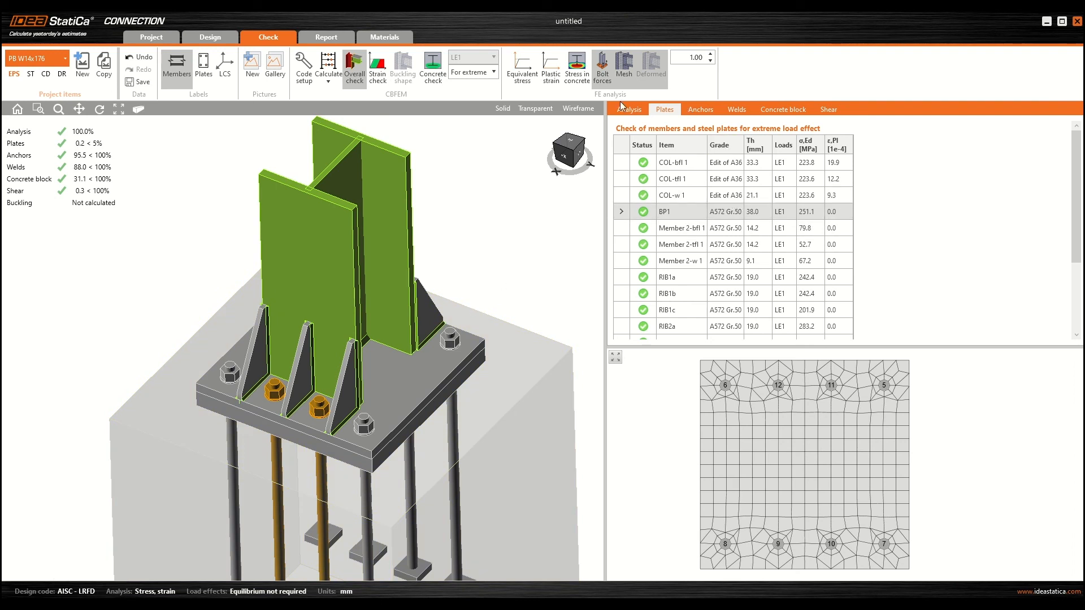
pyautogui.click(551, 70)
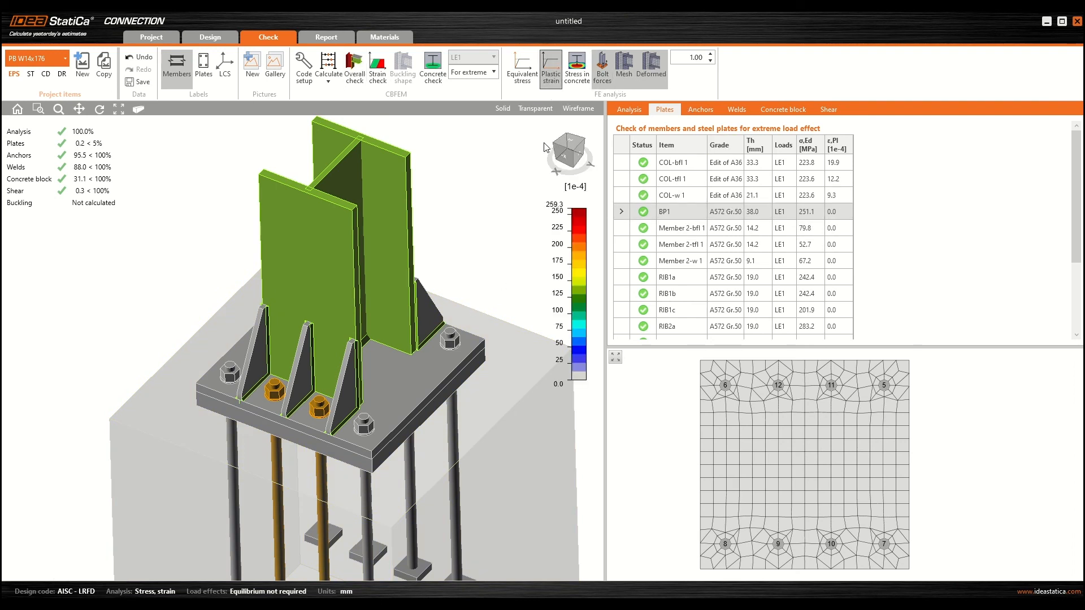
pyautogui.click(657, 70)
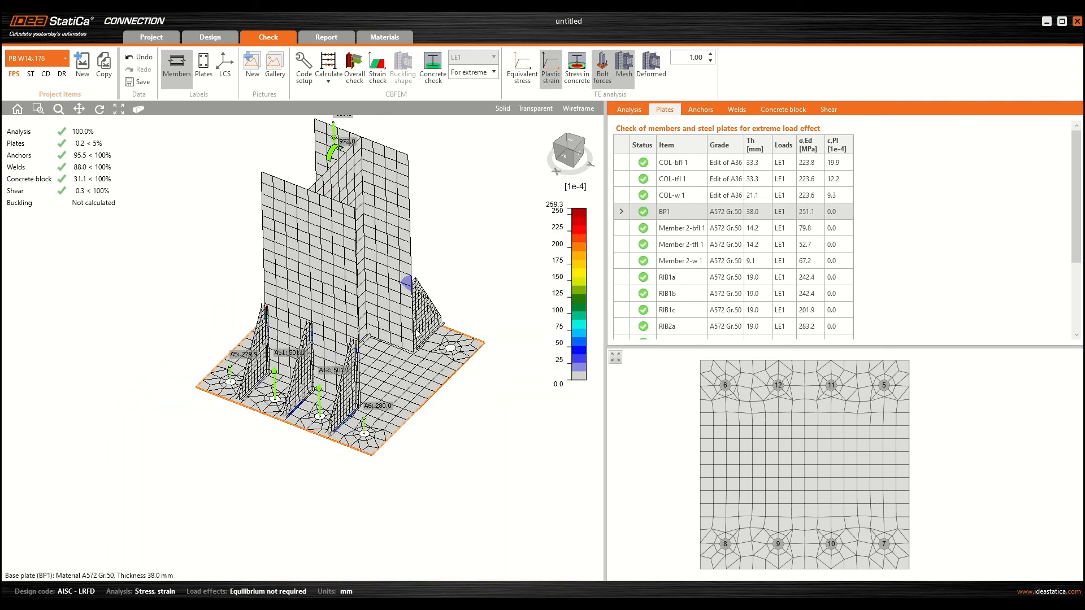
# Step: Display the deformed shape of the plastic strain model at a deformation scale of 100
pyautogui.click(712, 55)
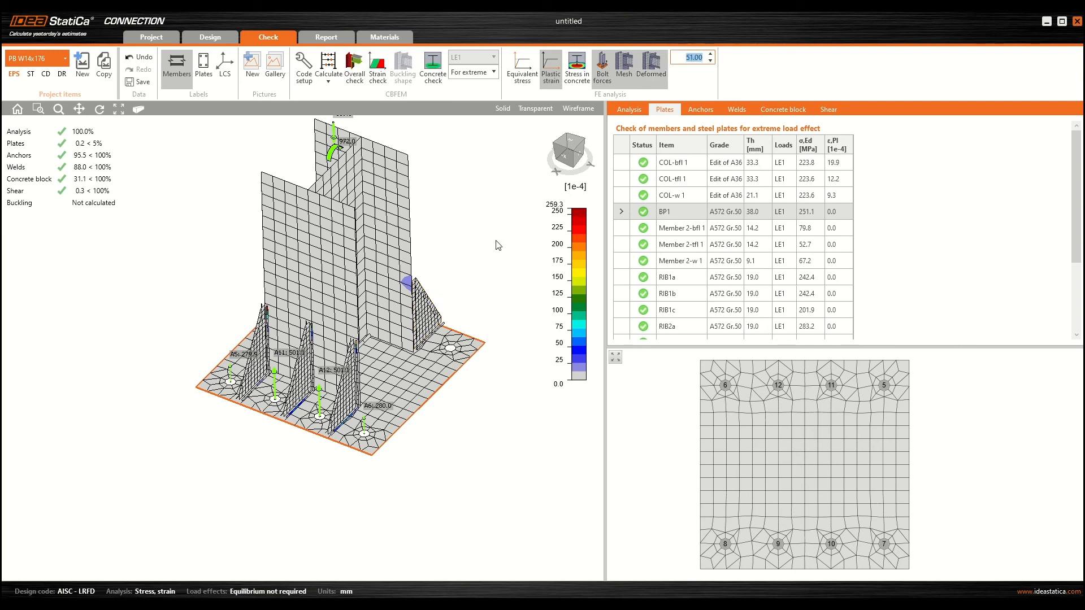
pyautogui.moveTo(336, 356); pyautogui.dragTo(389, 339, button='middle')
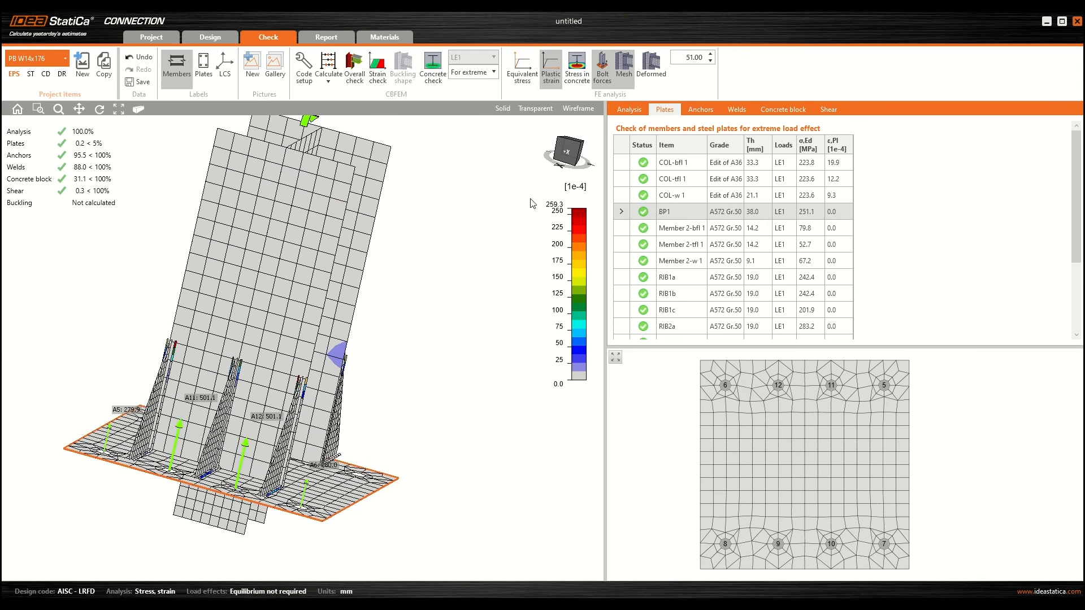
pyautogui.click(711, 54)
pyautogui.click(711, 54)
pyautogui.click(711, 54)
pyautogui.click(711, 54)
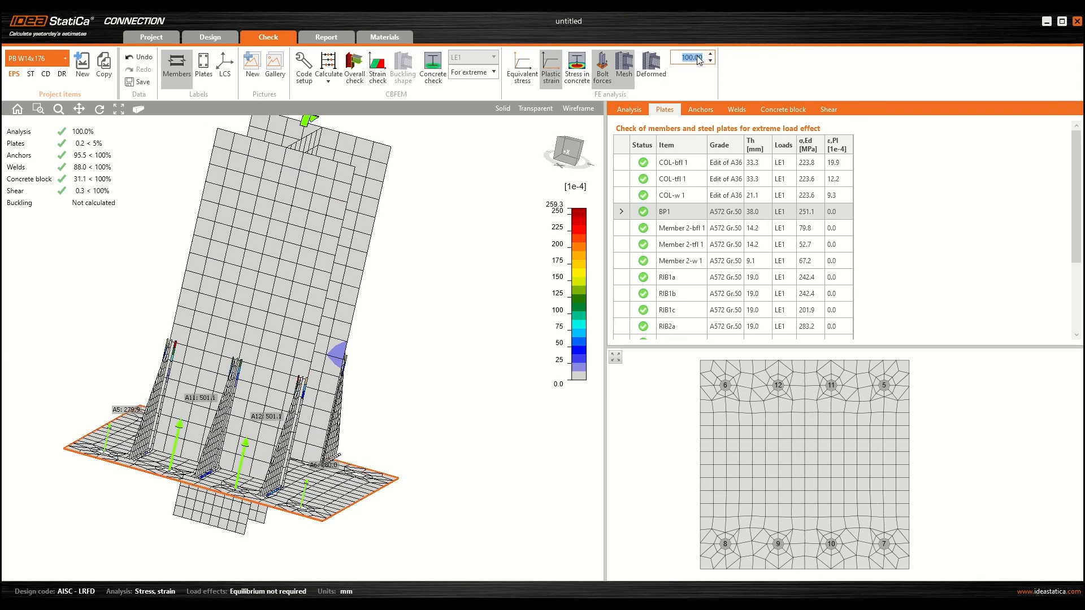
pyautogui.click(651, 69)
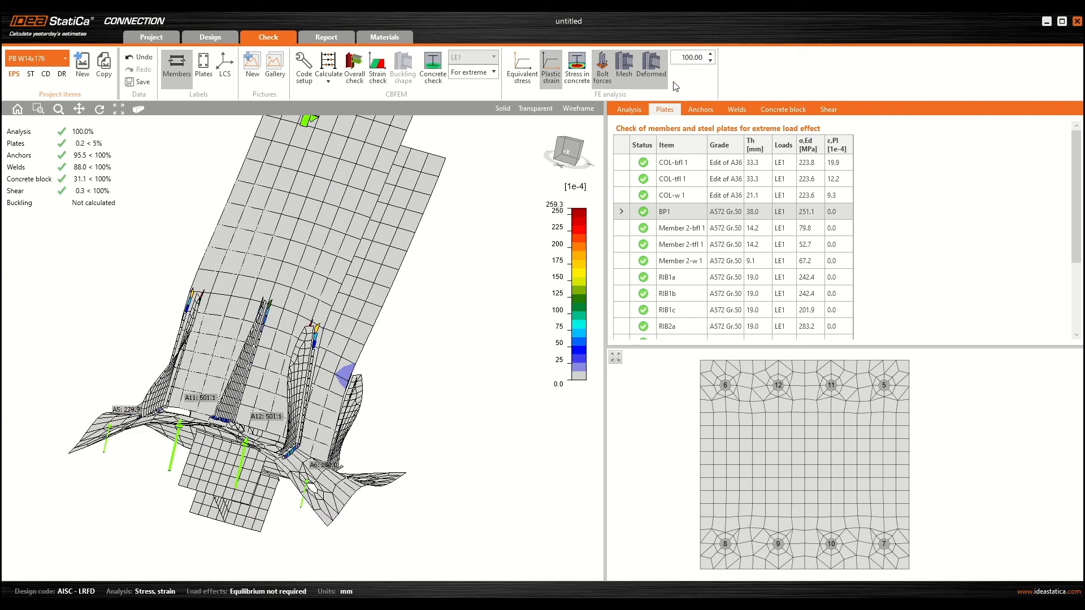
# Step: Reduce the deformation scale to 11 and examine the ribs, their welds and the base plate on both flange sides
pyautogui.click(710, 61)
pyautogui.click(710, 60)
pyautogui.click(710, 60)
pyautogui.click(710, 60)
pyautogui.click(710, 54)
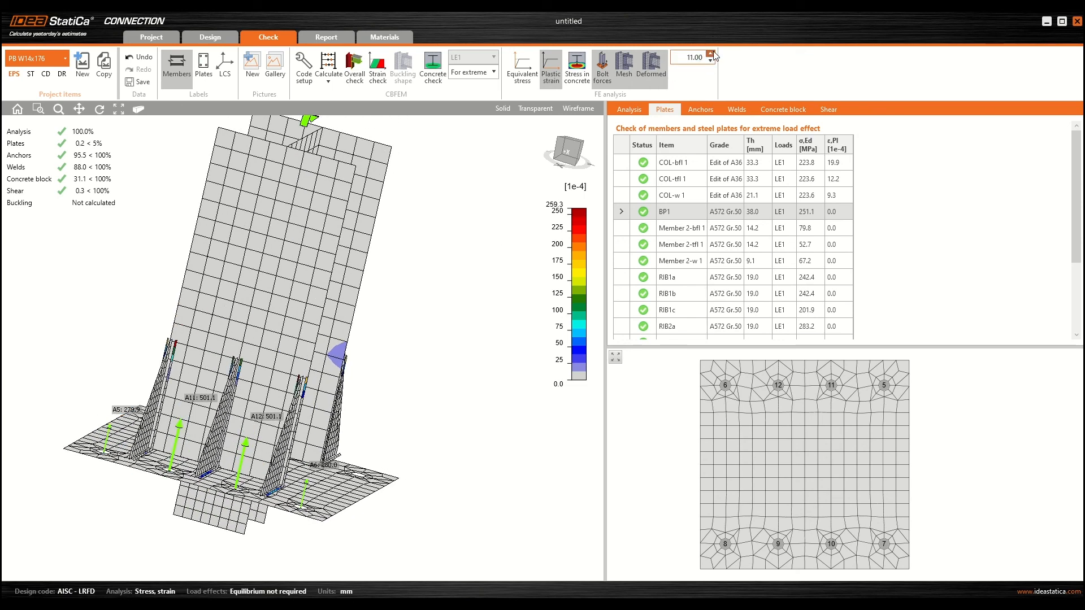
pyautogui.keyDown('ctrl'); pyautogui.moveTo(301, 411); pyautogui.dragTo(315, 466, button='middle'); pyautogui.keyUp('ctrl')
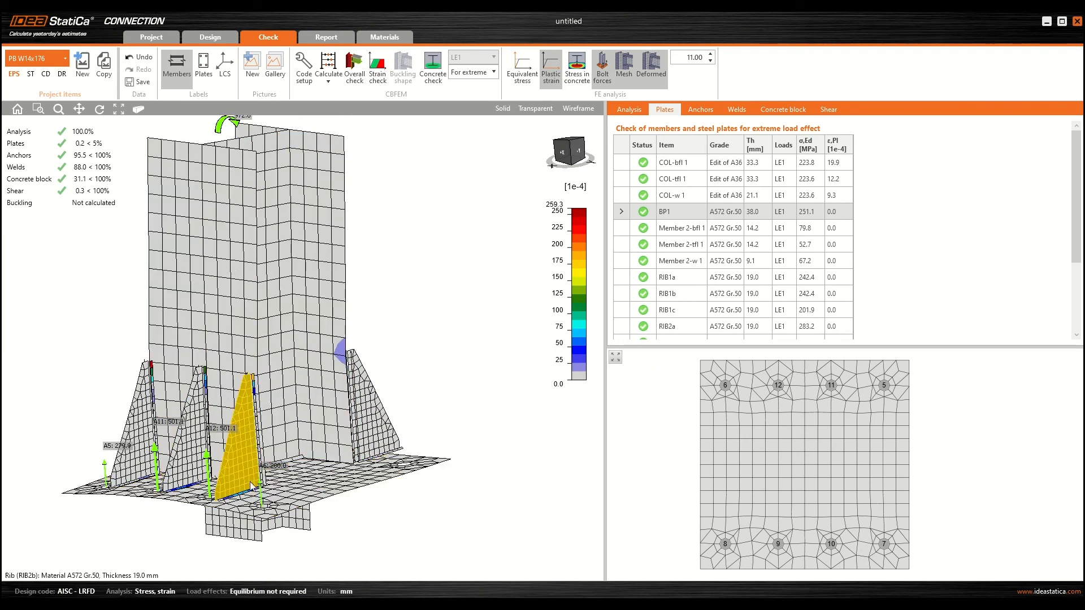
pyautogui.moveTo(248, 433)
pyautogui.keyDown('ctrl'); pyautogui.mouseDown(button='middle')
pyautogui.moveTo(267, 432)
pyautogui.moveTo(259, 445)
pyautogui.mouseUp(button='middle'); pyautogui.keyUp('ctrl')
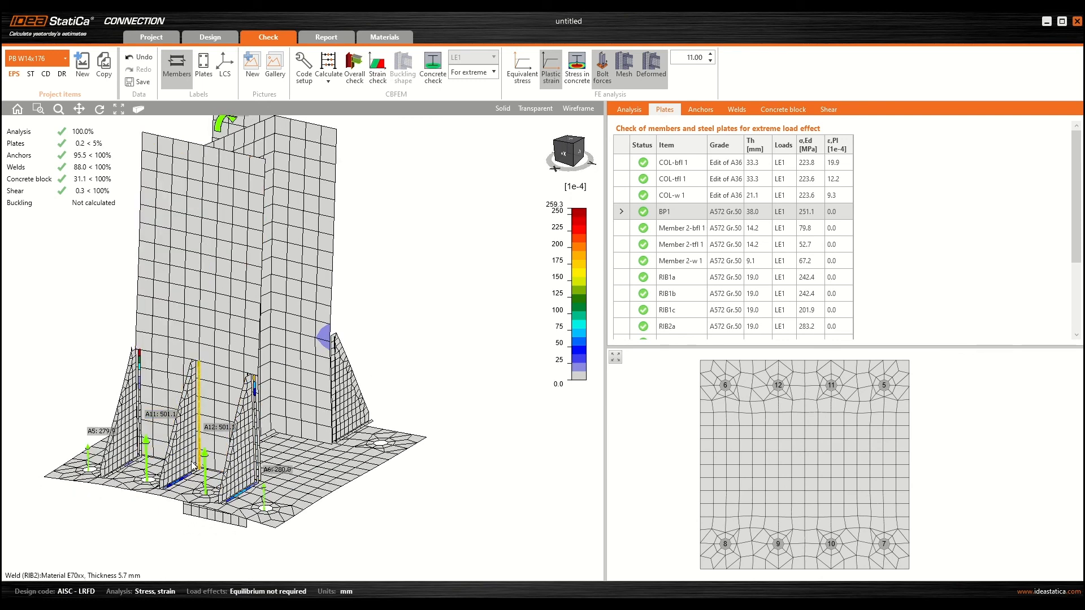
pyautogui.keyDown('ctrl'); pyautogui.moveTo(255, 436); pyautogui.dragTo(299, 367, button='middle'); pyautogui.keyUp('ctrl')
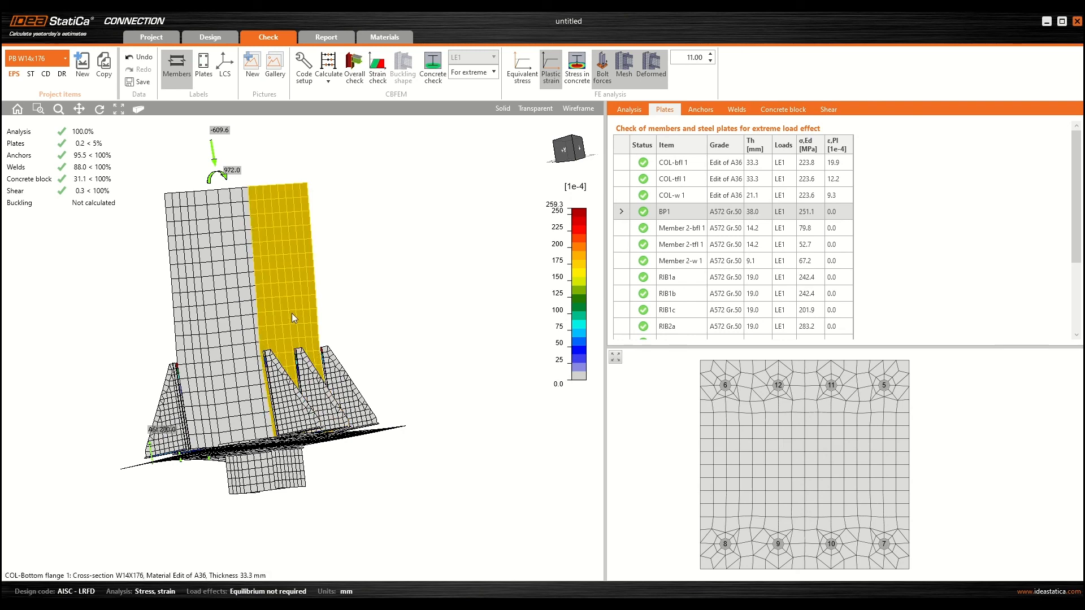
pyautogui.keyDown('ctrl'); pyautogui.moveTo(258, 345); pyautogui.dragTo(309, 362, button='middle'); pyautogui.keyUp('ctrl')
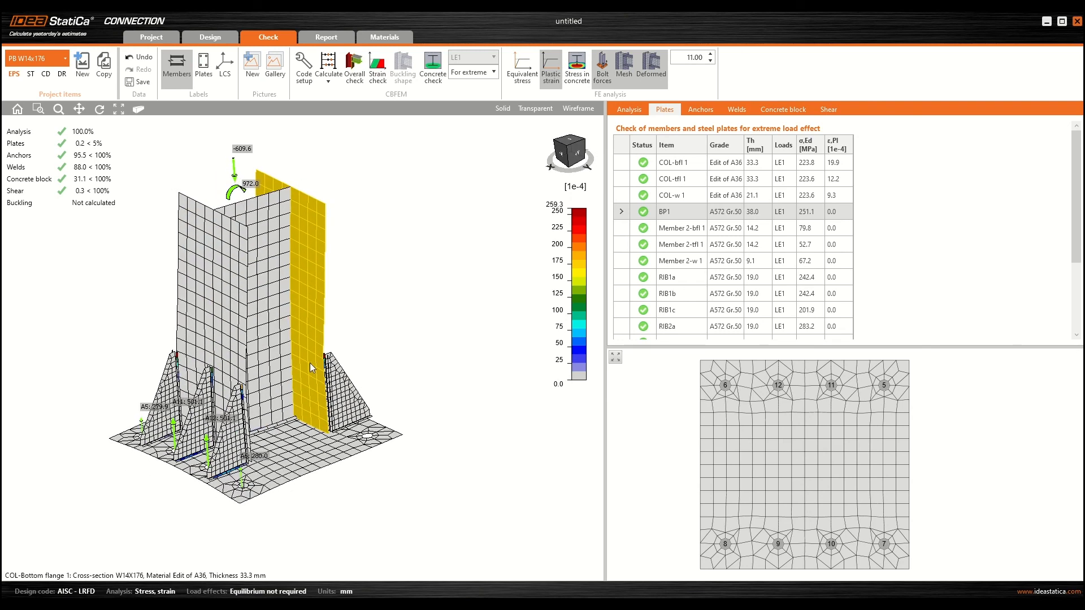